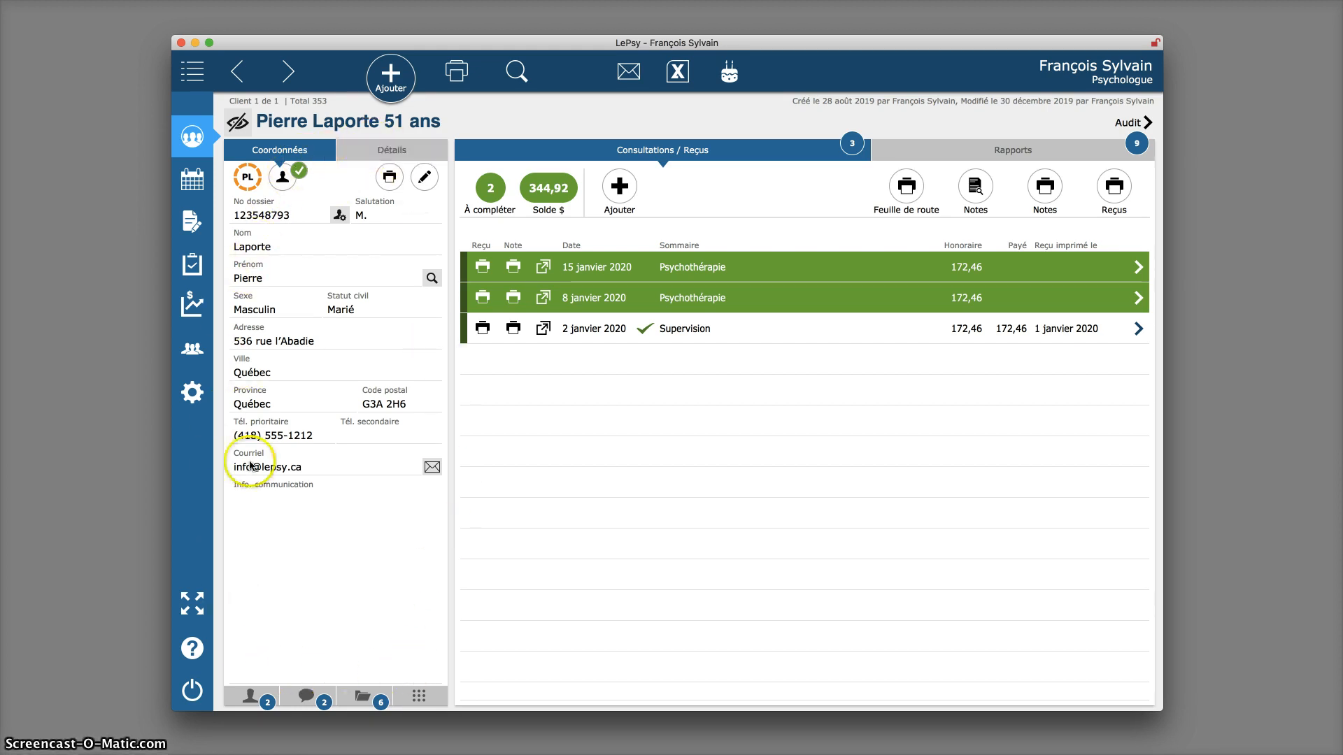
pyautogui.click(267, 248)
pyautogui.click(277, 249)
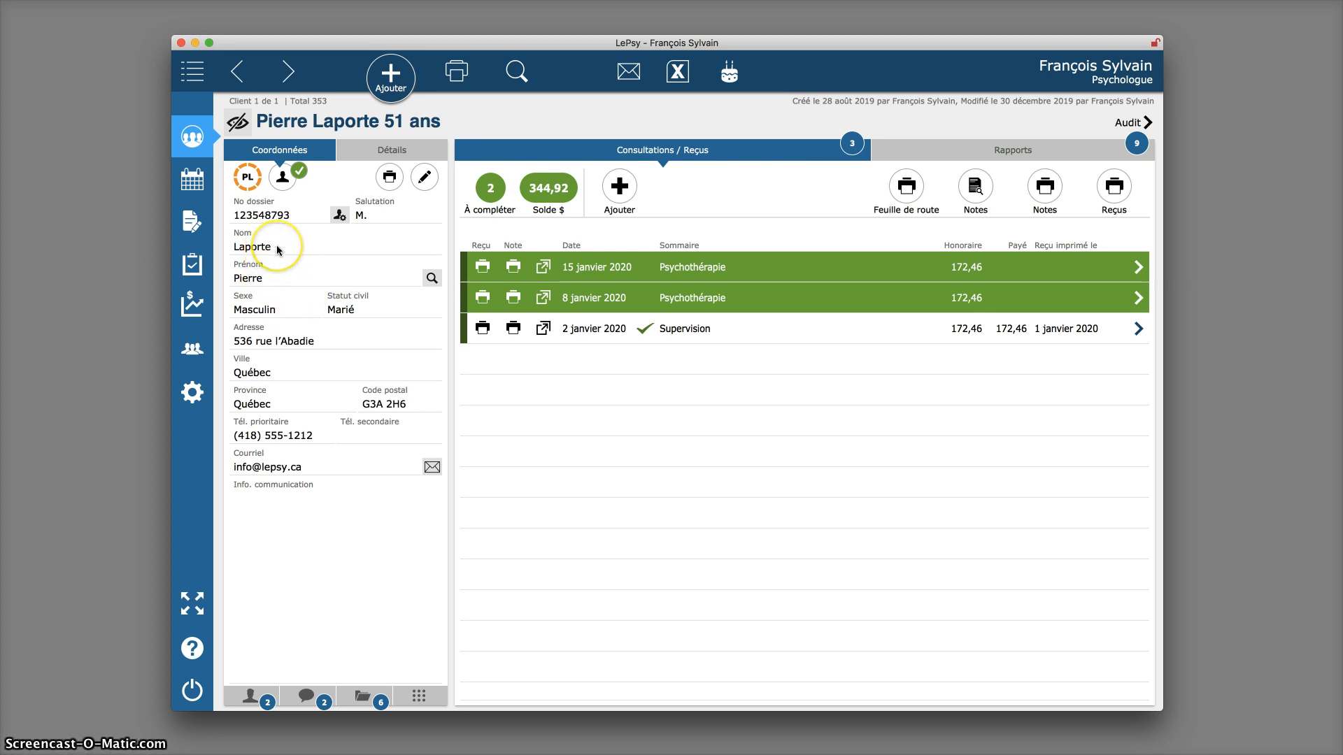
pyautogui.click(291, 251)
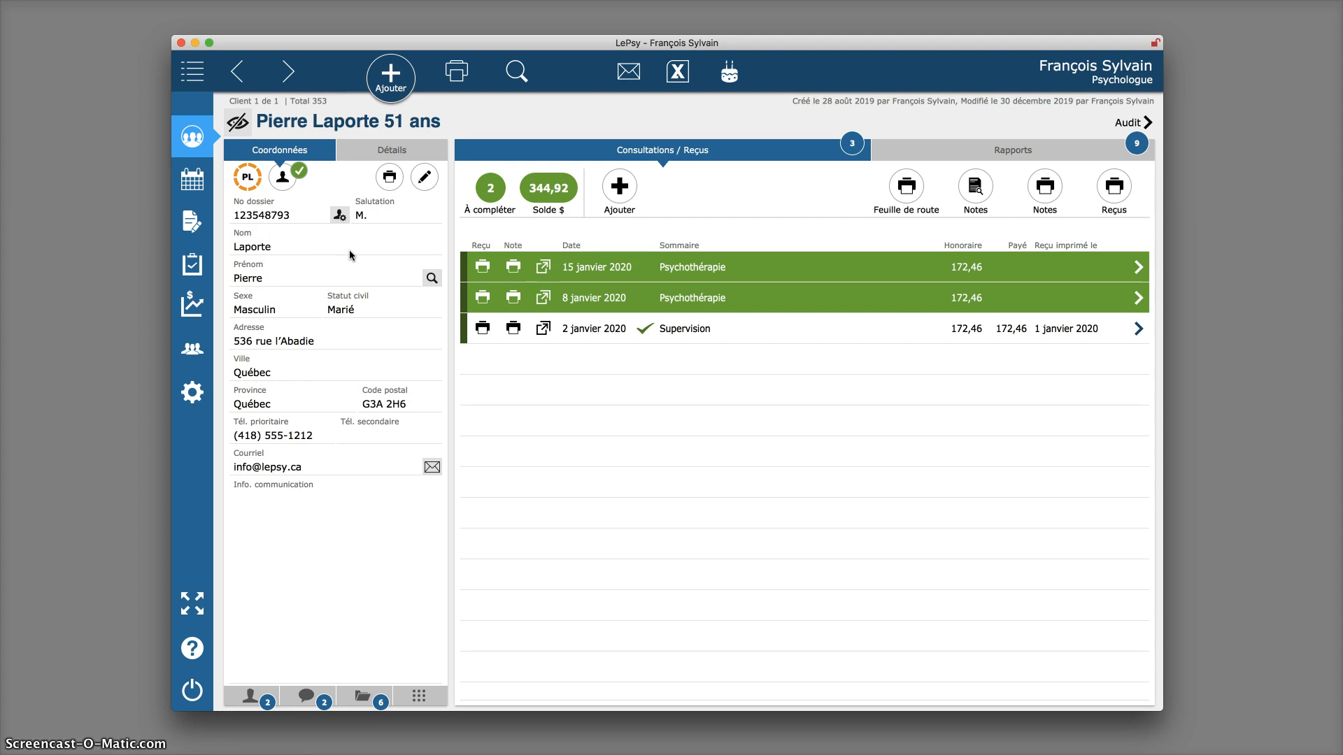
# Step: Unlock the client's contact details for editing and clear the street address
pyautogui.click(425, 182)
pyautogui.click(297, 249)
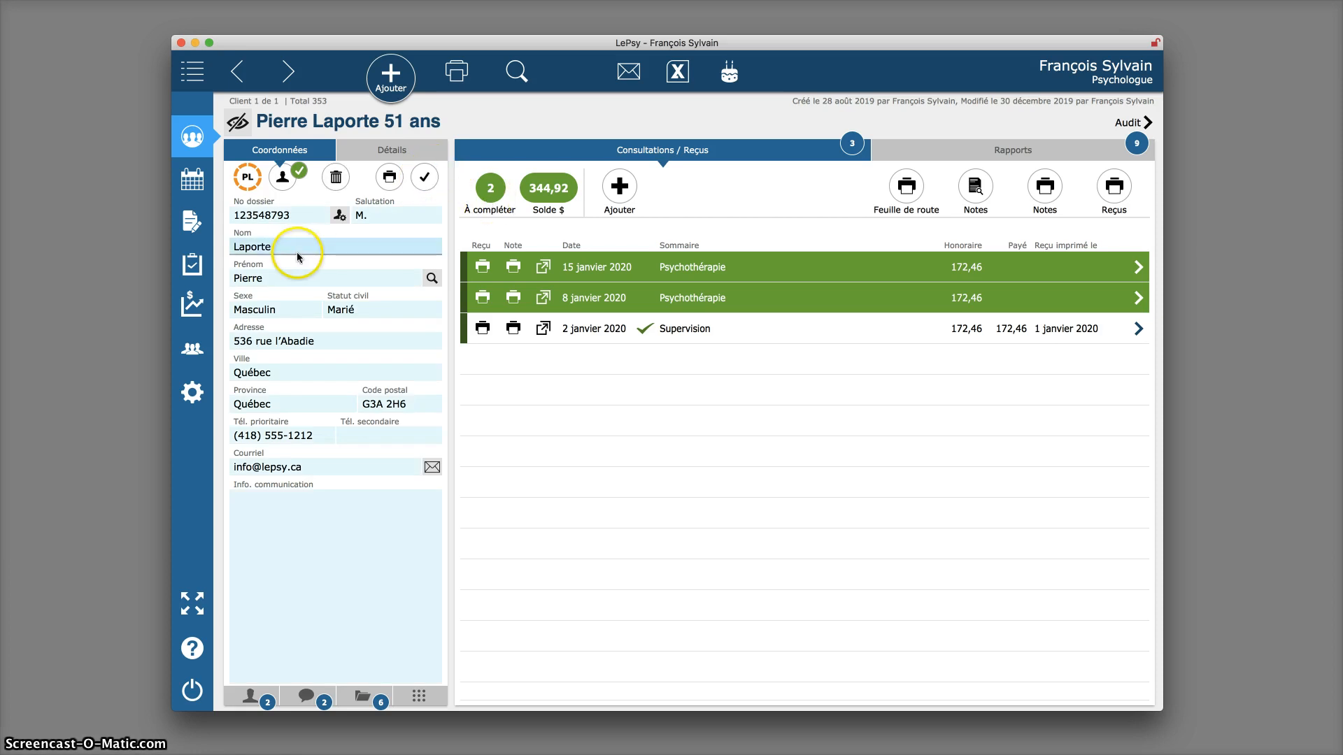
pyautogui.click(326, 341)
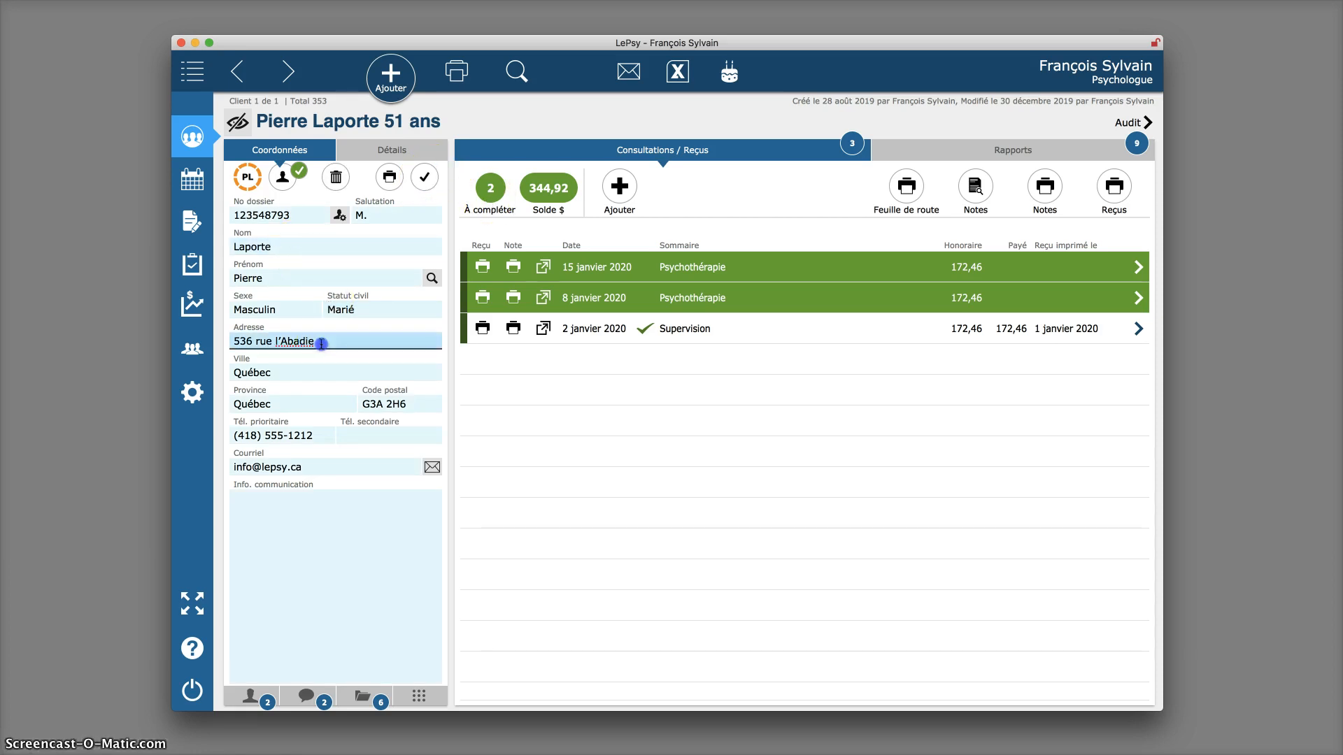
pyautogui.tripleClick(335, 344)
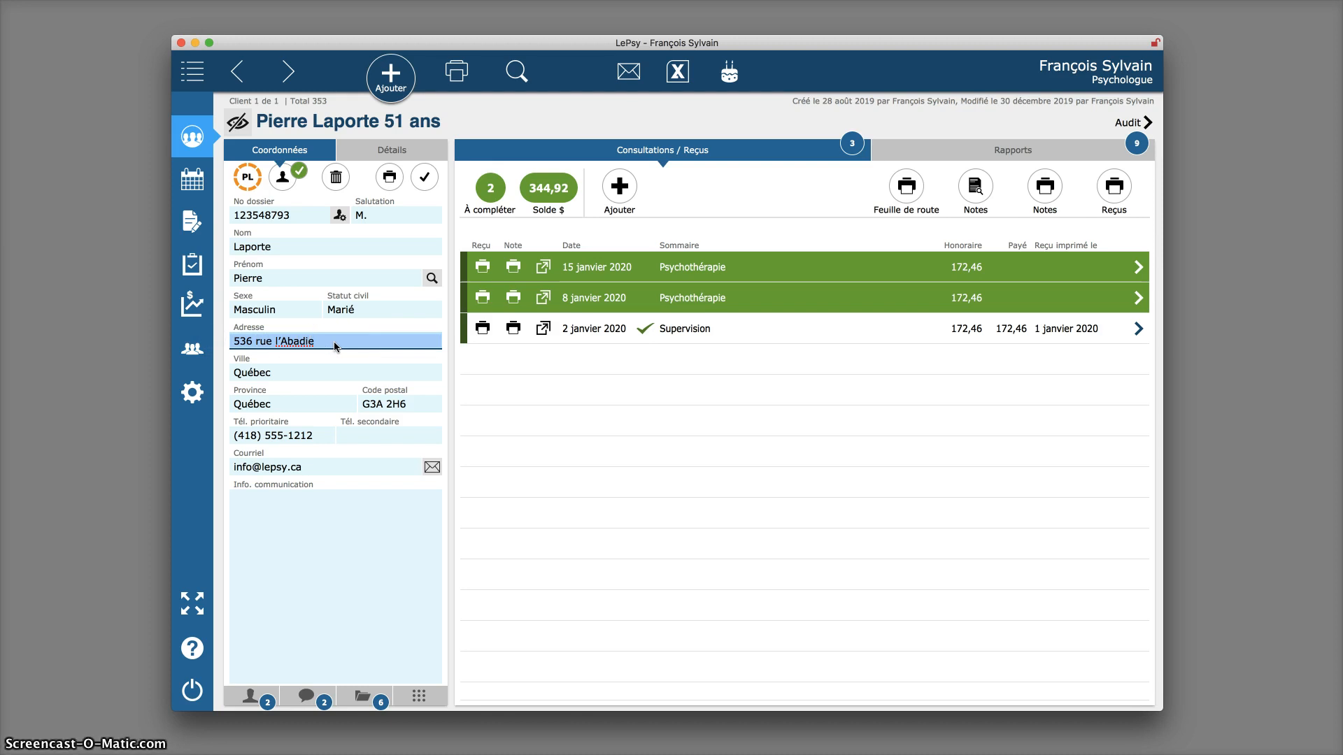
pyautogui.press('BackSpace')
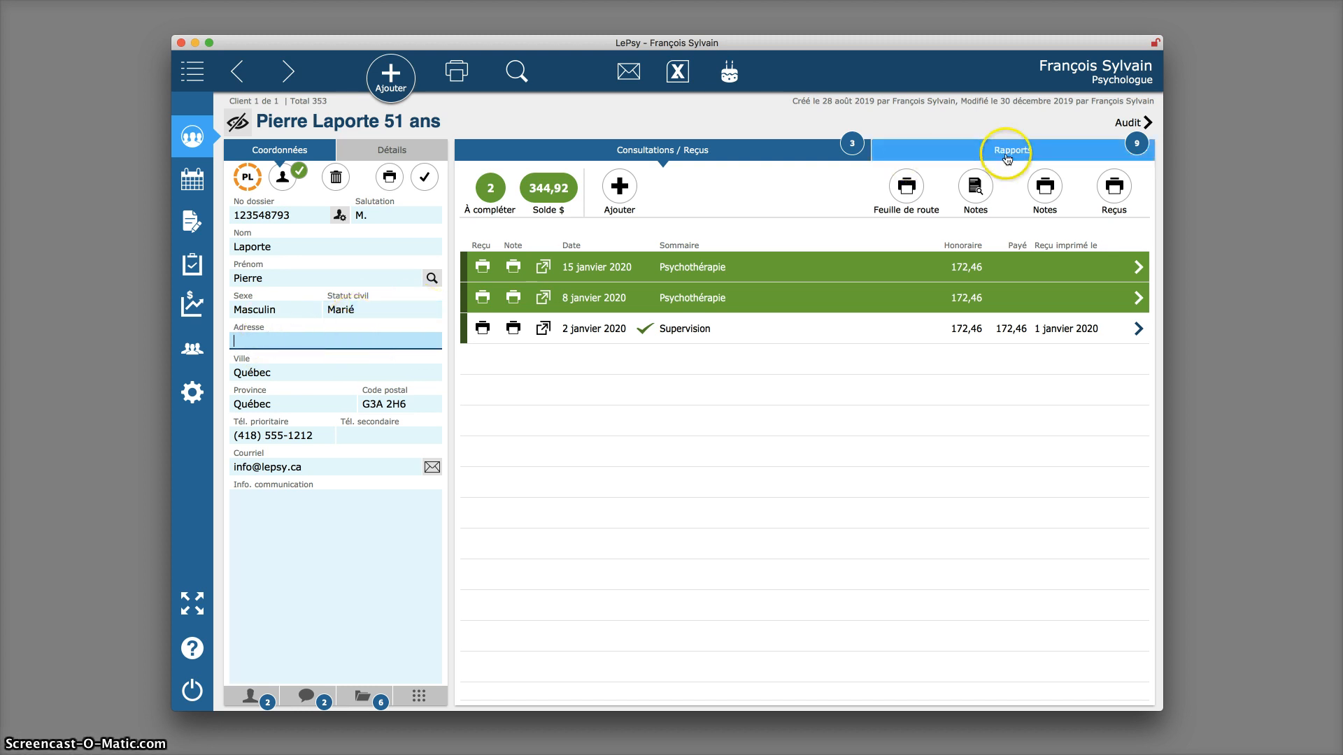
# Step: Open the client's audit log and copy the deleted street address from the newest entry
pyautogui.click(1126, 124)
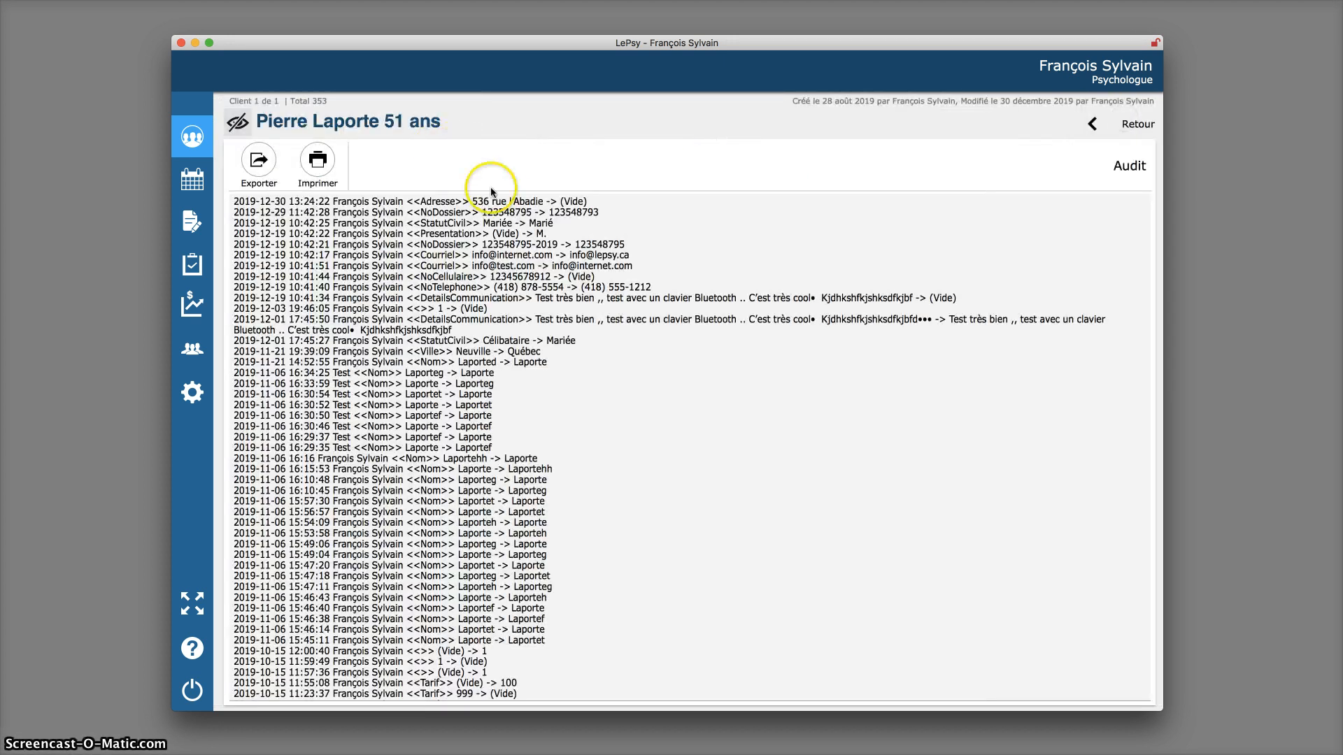
pyautogui.click(506, 201)
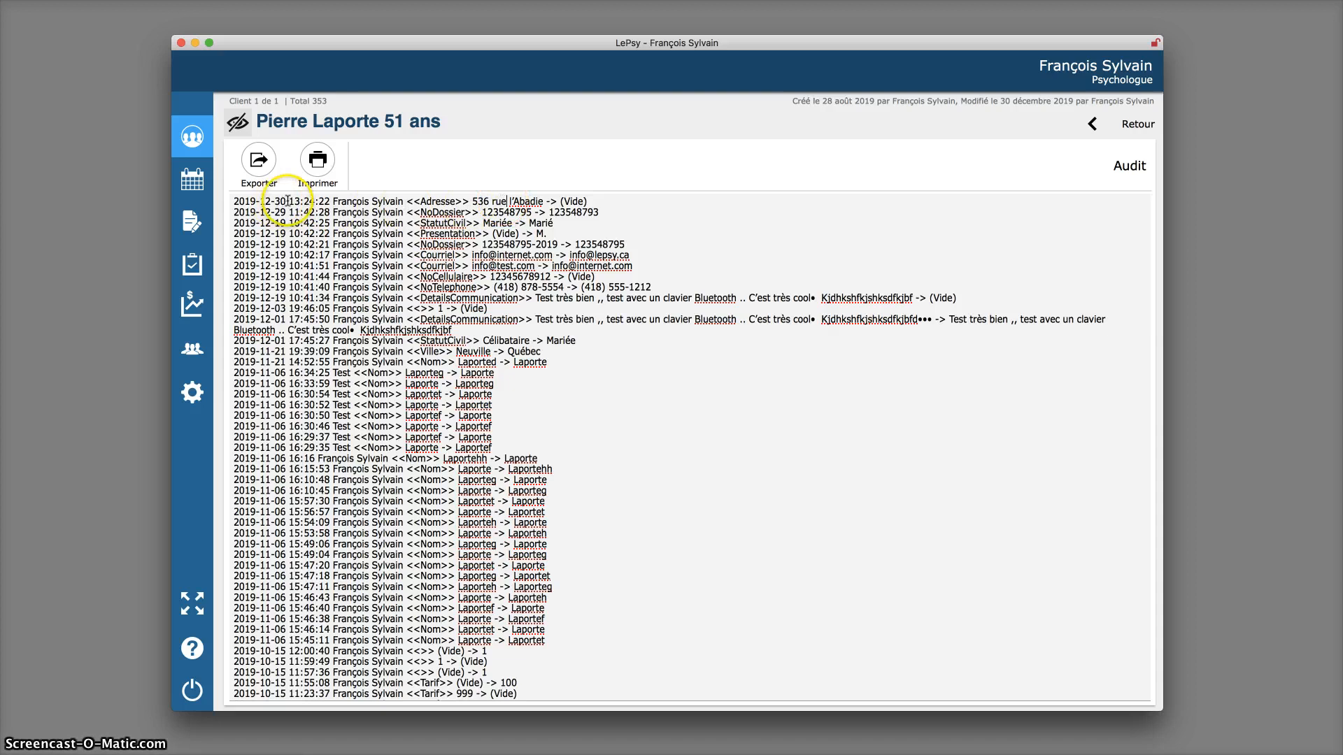
pyautogui.moveTo(288, 201); pyautogui.dragTo(252, 201)
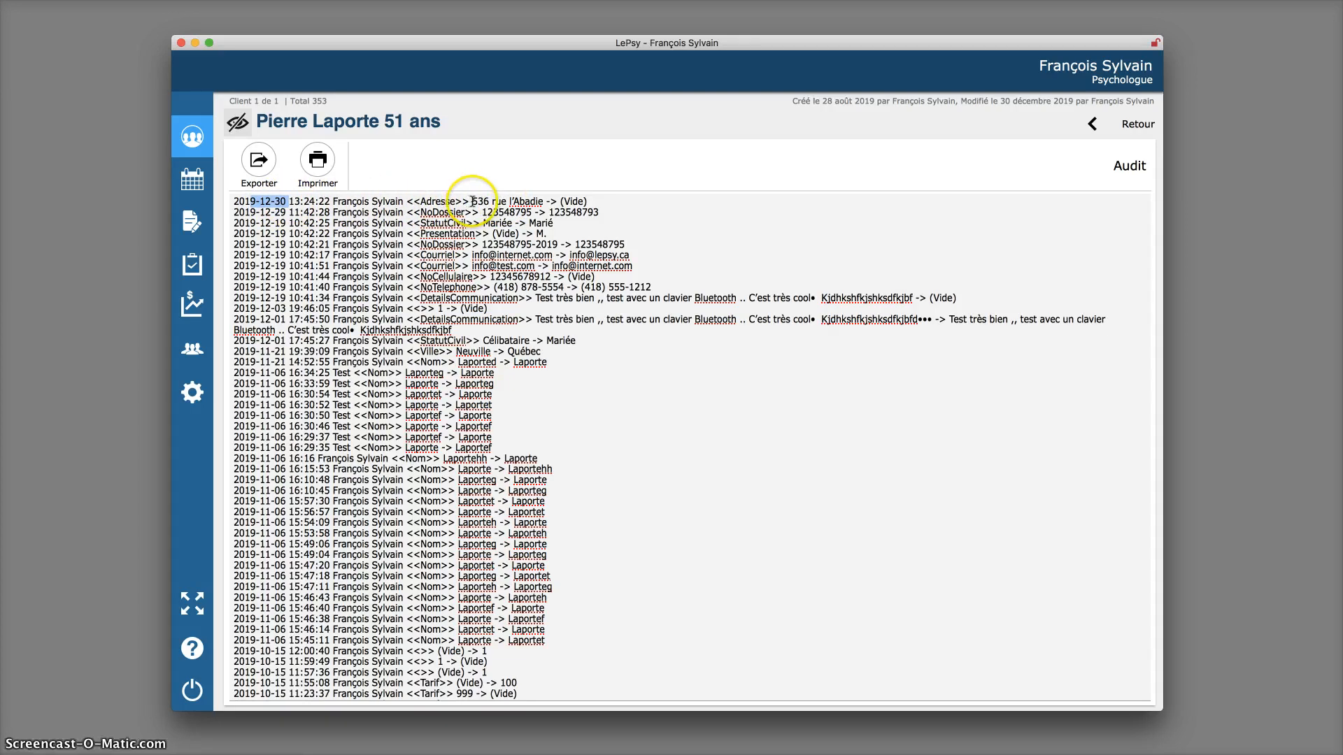
pyautogui.moveTo(472, 202); pyautogui.dragTo(525, 201)
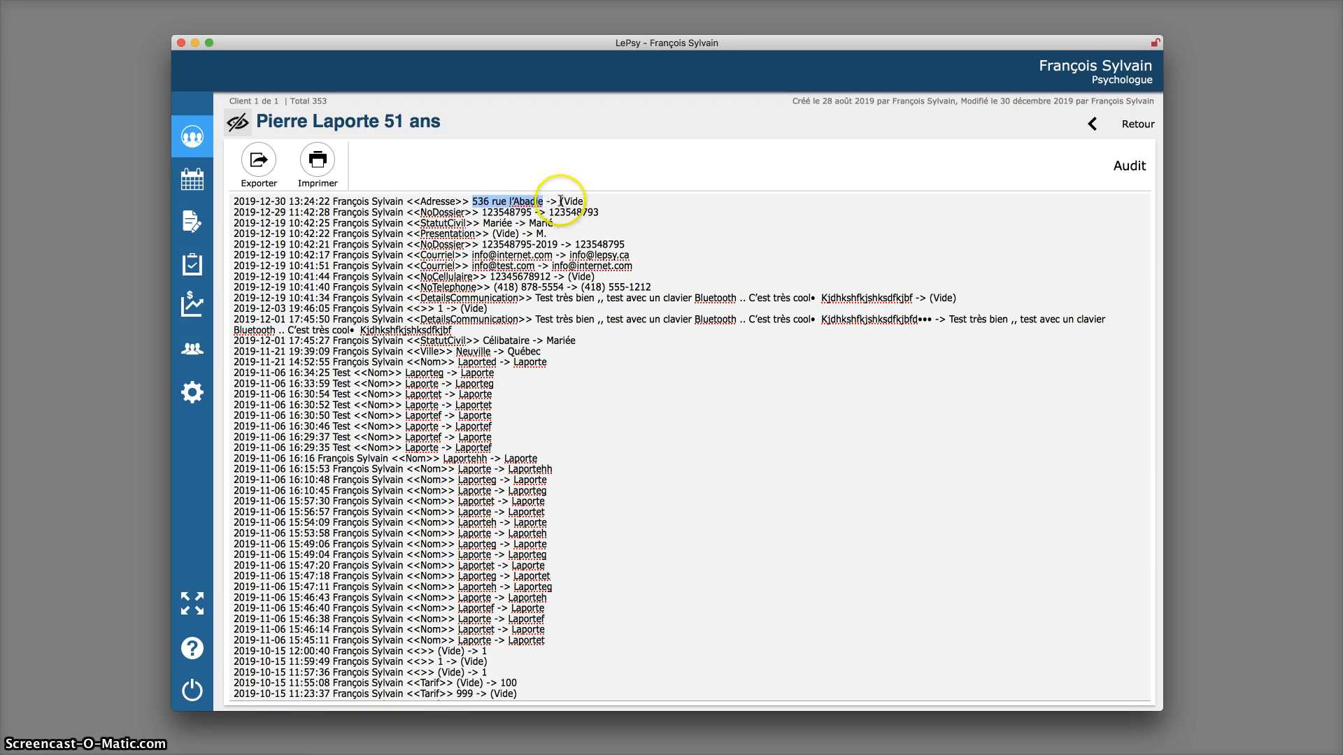
pyautogui.rightClick(493, 203)
pyautogui.click(535, 219)
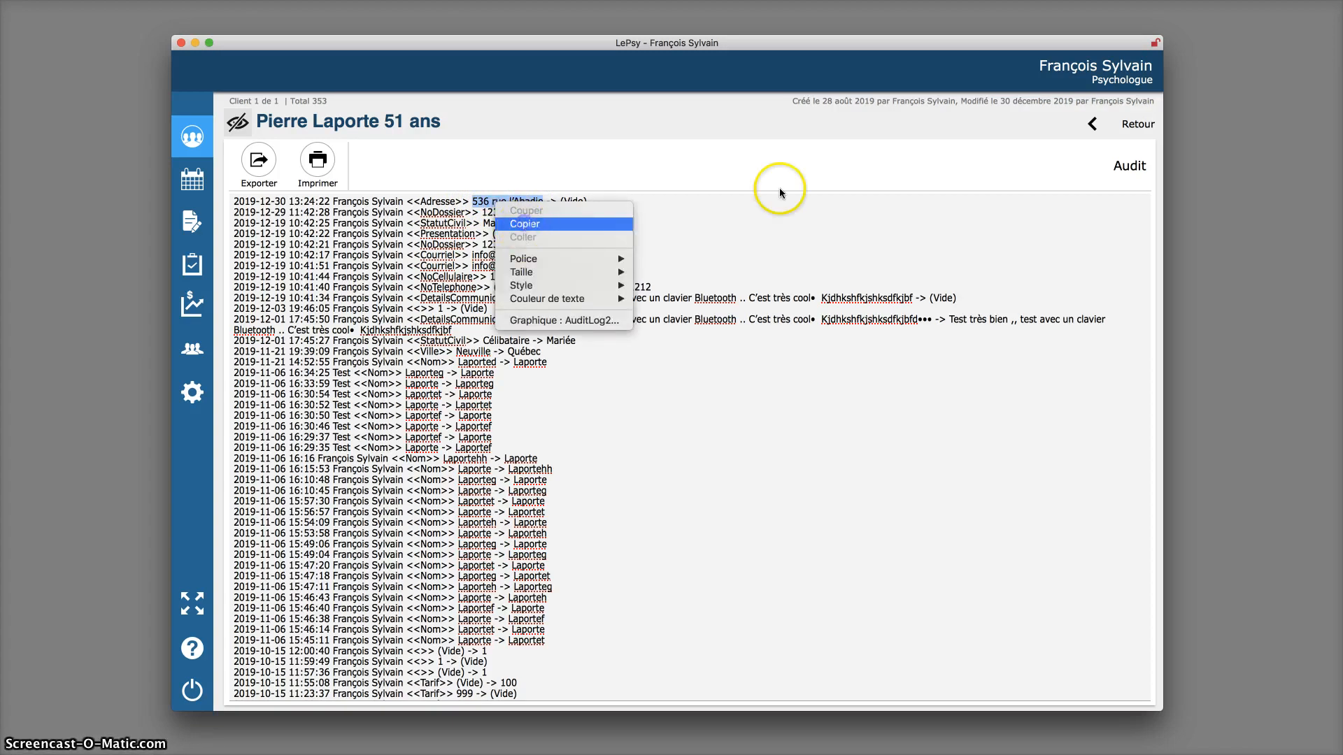
# Step: Return to the client file and paste the copied street address back into the empty Adresse field
pyautogui.click(1119, 135)
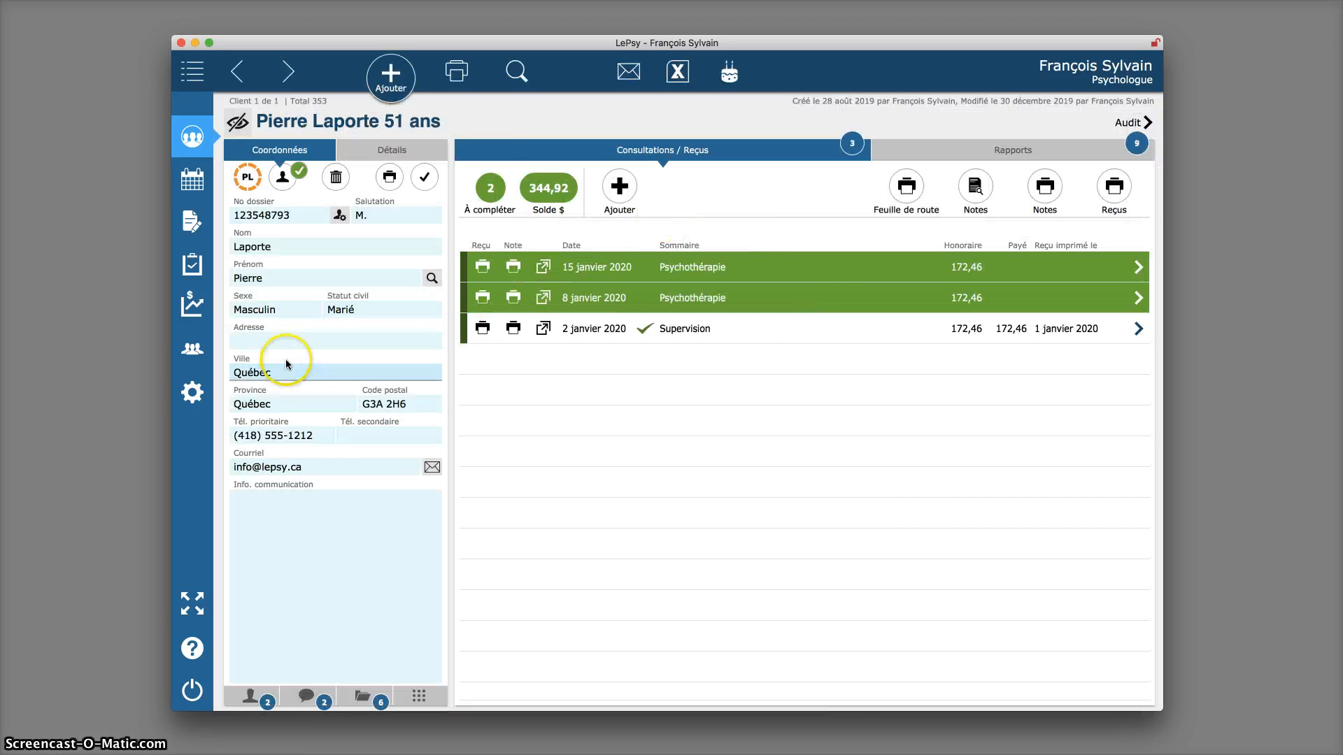
pyautogui.click(271, 342)
pyautogui.rightClick(272, 342)
pyautogui.click(301, 378)
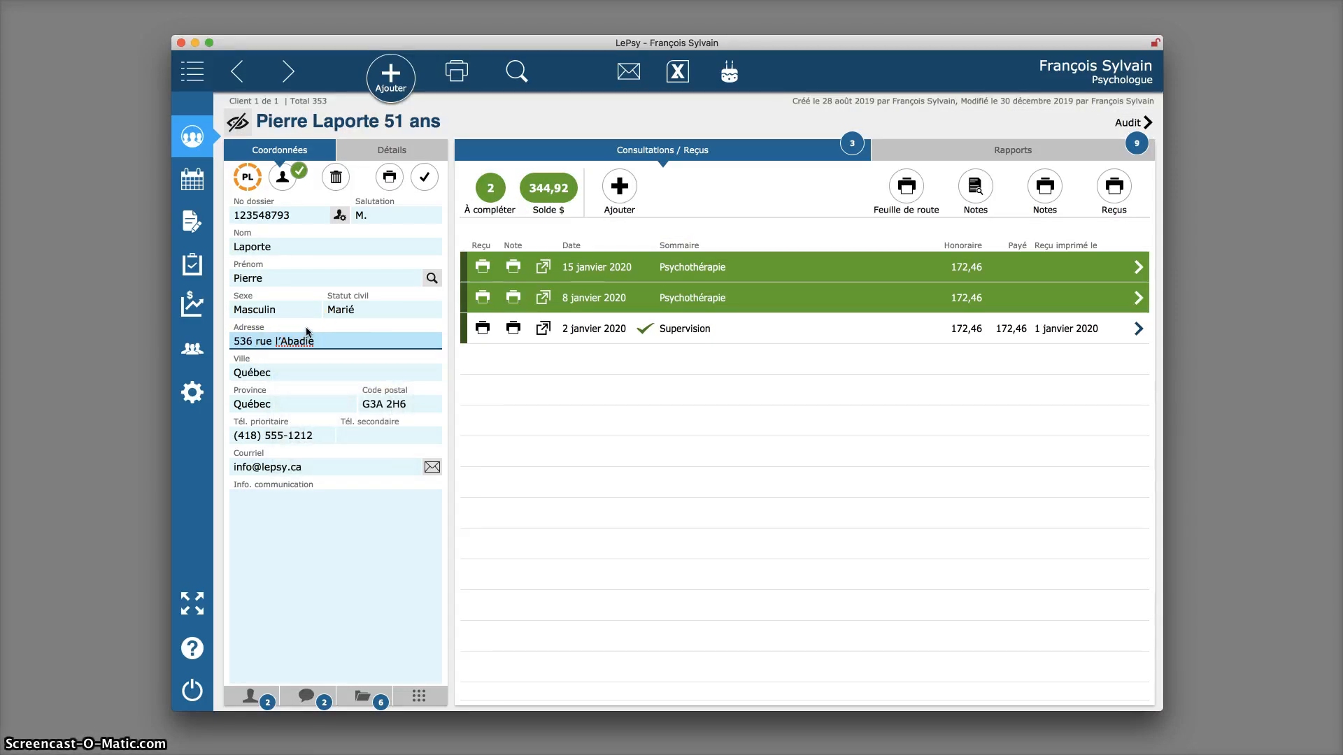
pyautogui.click(306, 331)
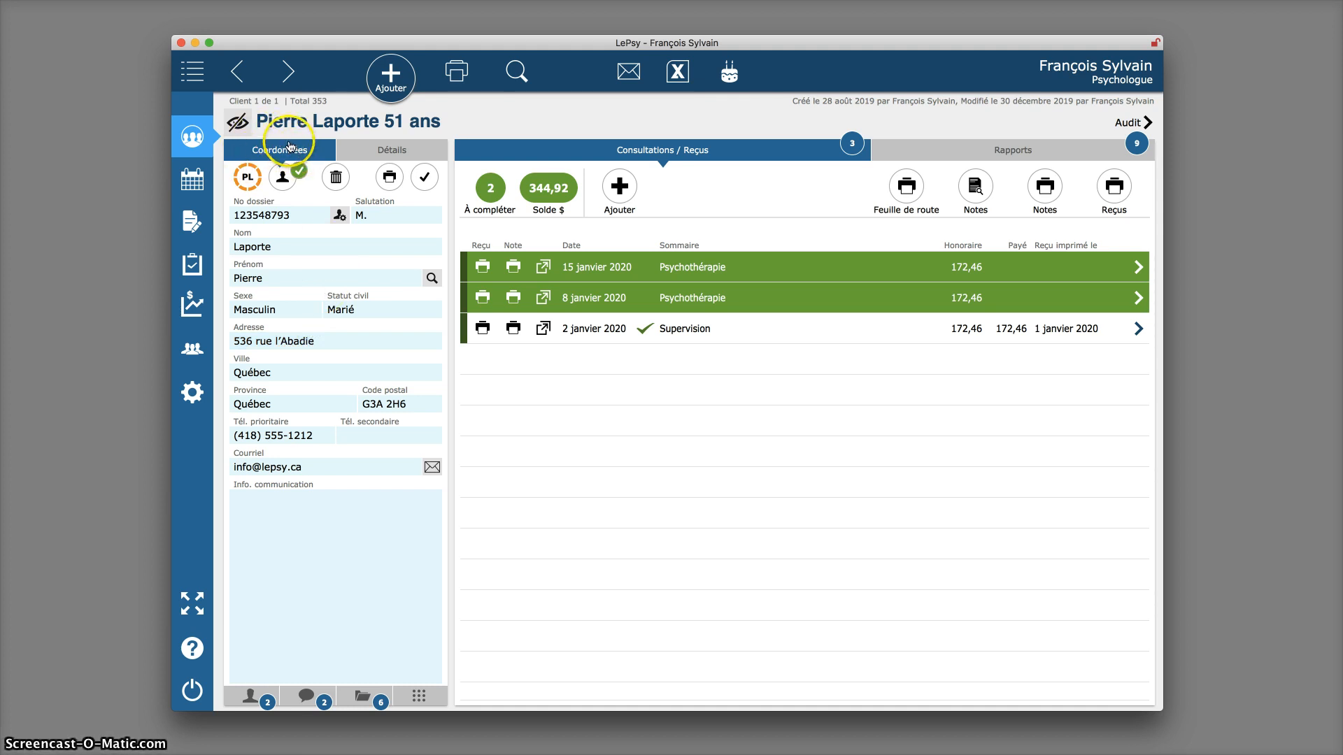
# Step: Open the client's label settings and set the label colour to burgundy, finishing with pink
pyautogui.click(248, 177)
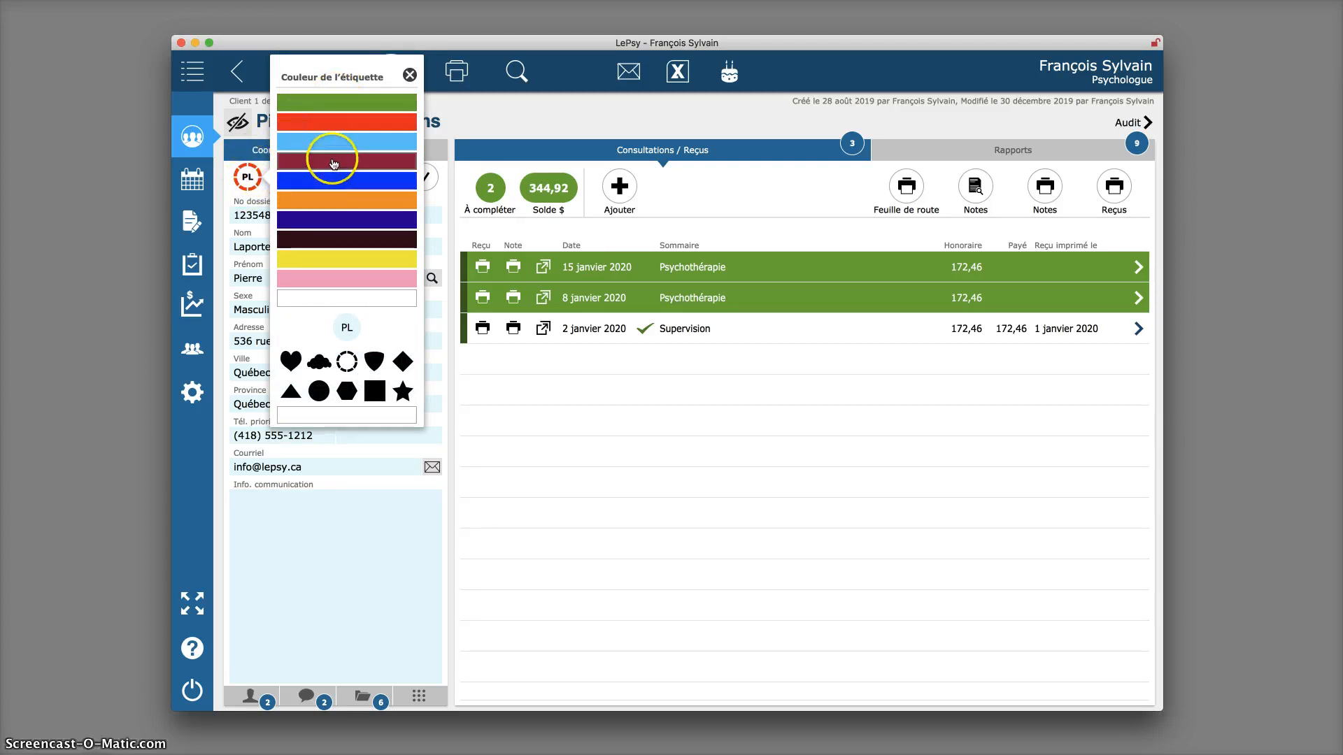
pyautogui.click(334, 164)
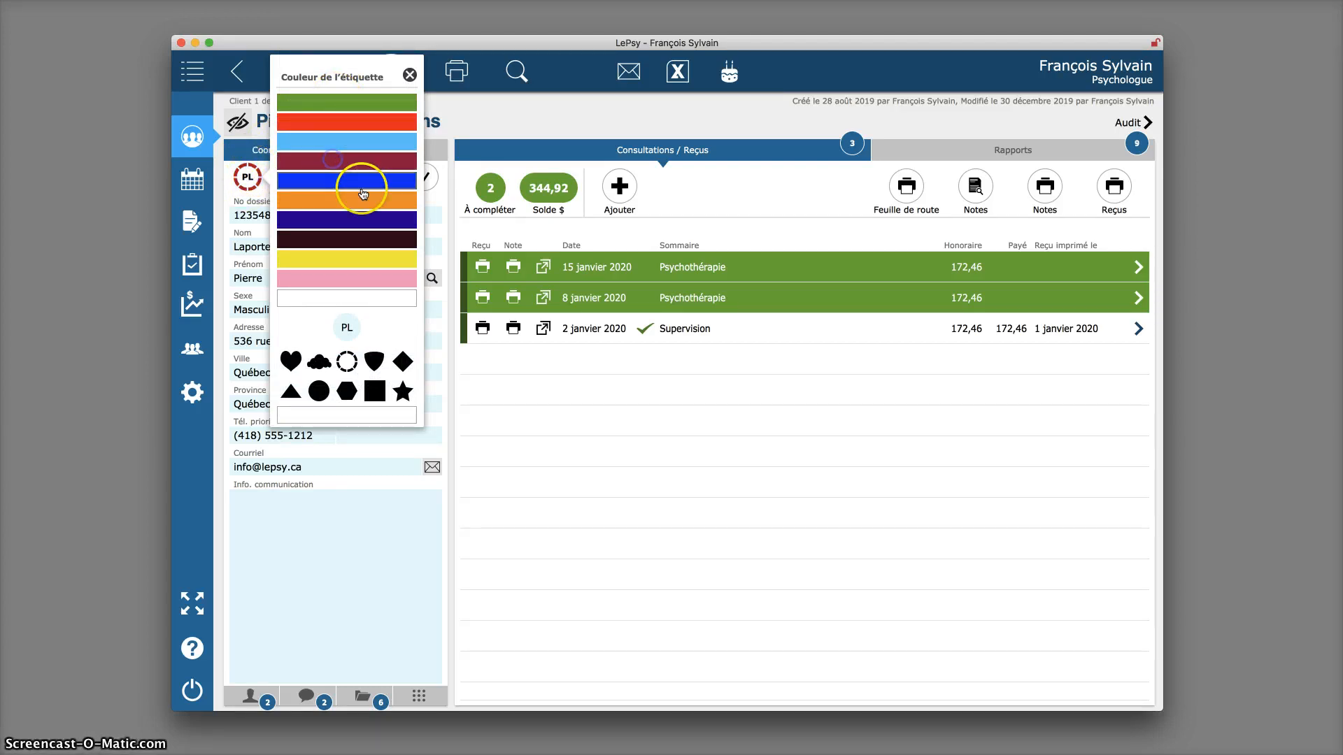
pyautogui.click(355, 278)
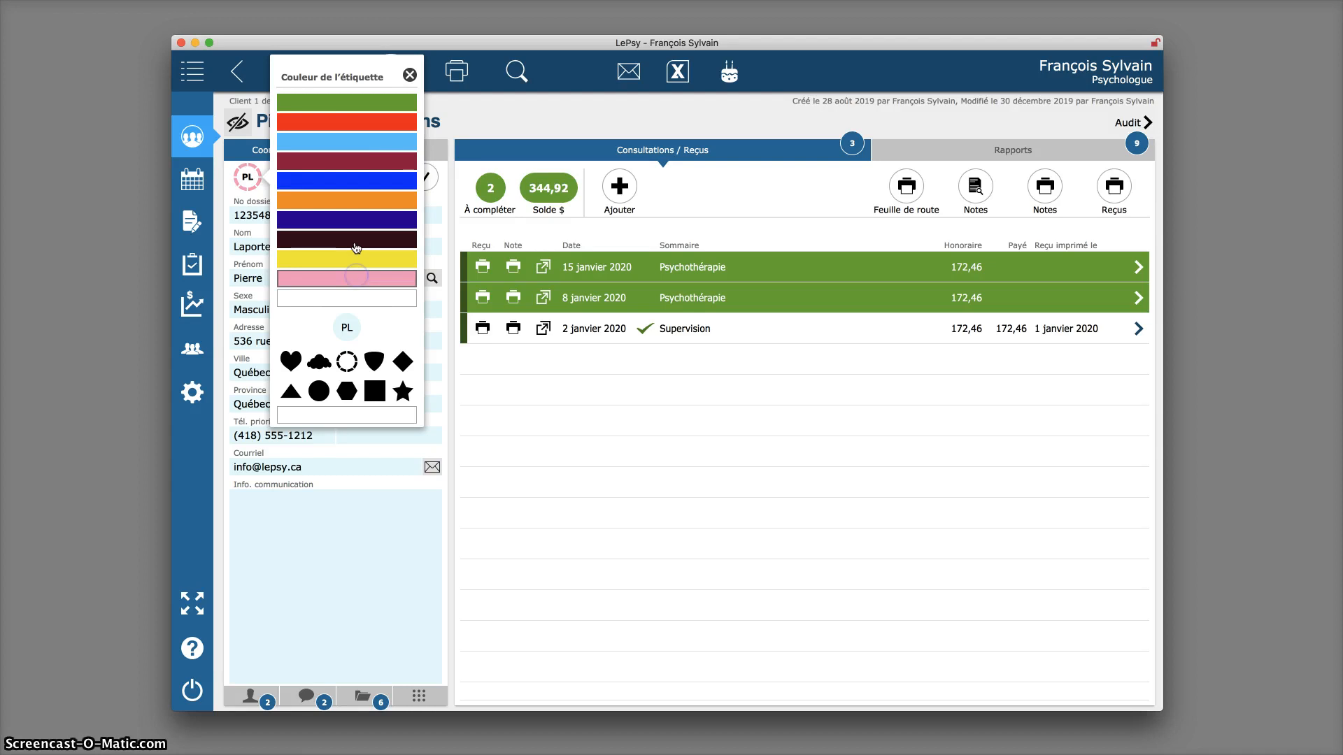
# Step: Try other shapes for the client's label, including the shield, the circle and the square
pyautogui.click(355, 333)
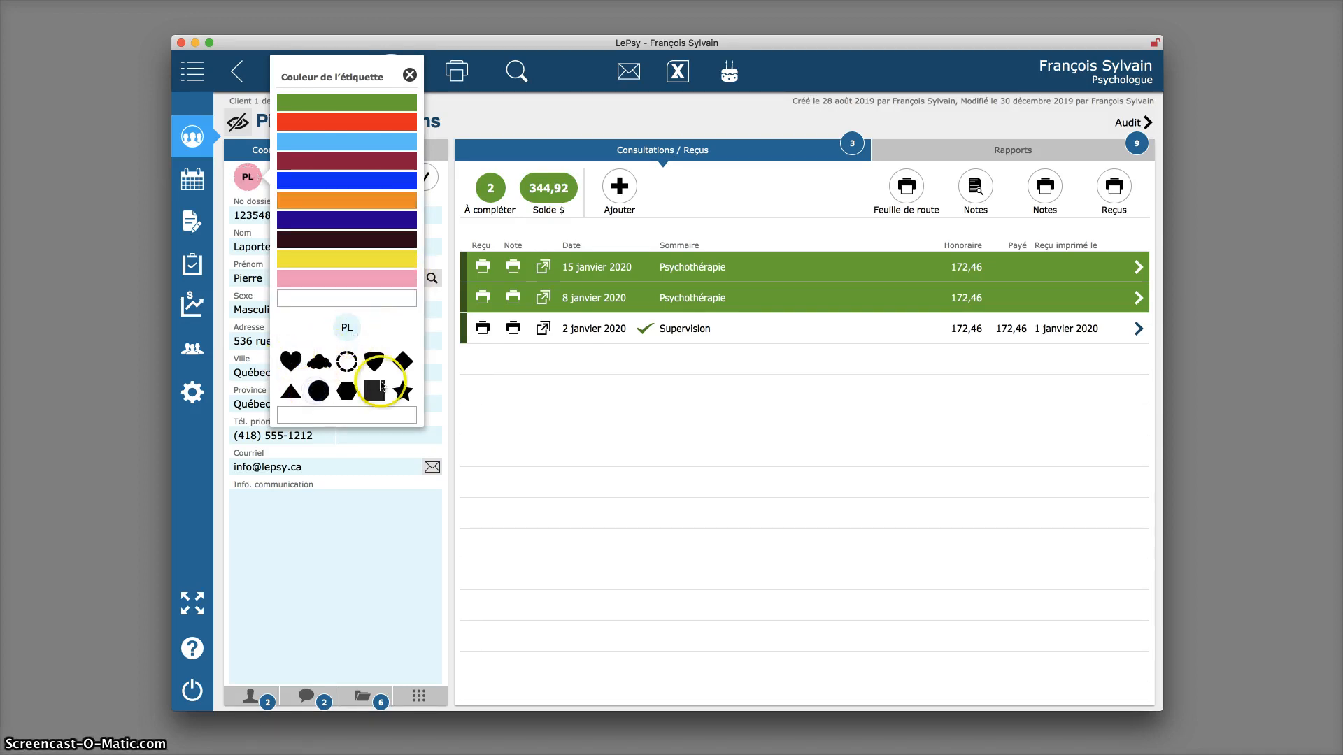
pyautogui.click(375, 360)
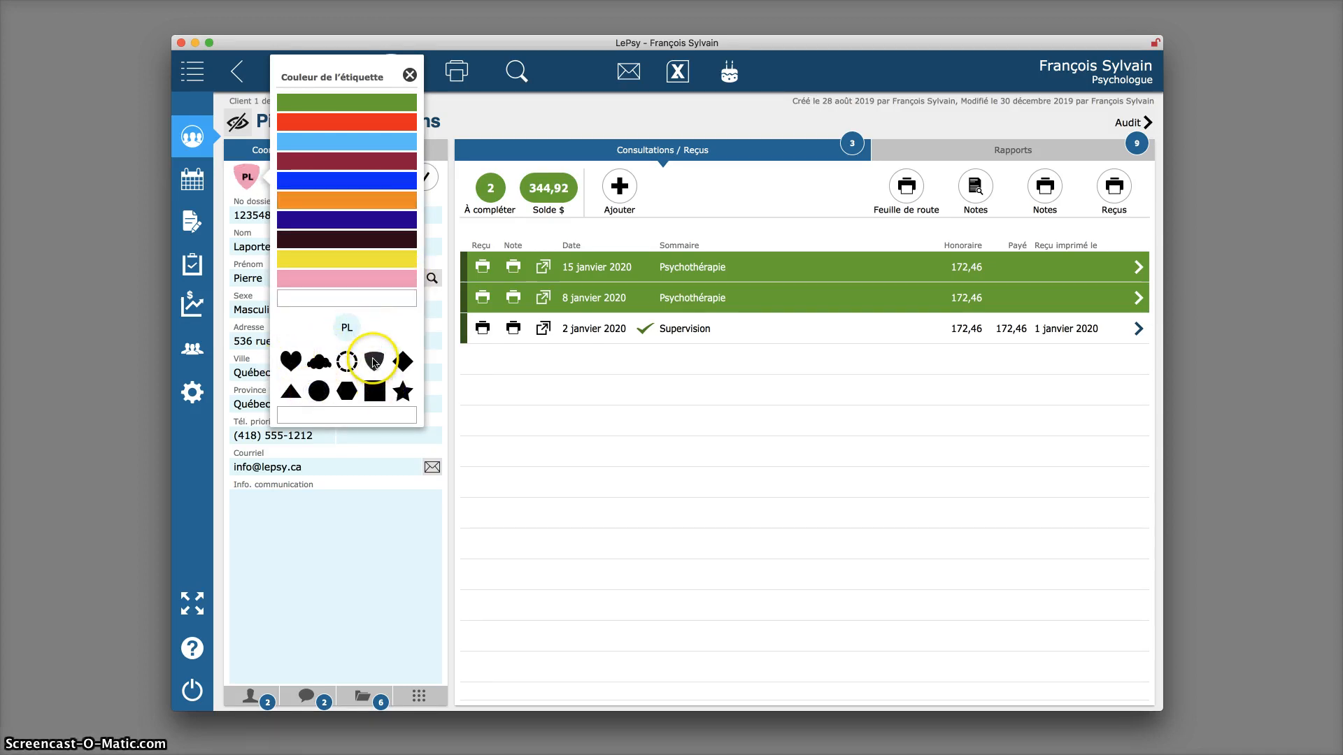
pyautogui.click(319, 391)
pyautogui.click(374, 391)
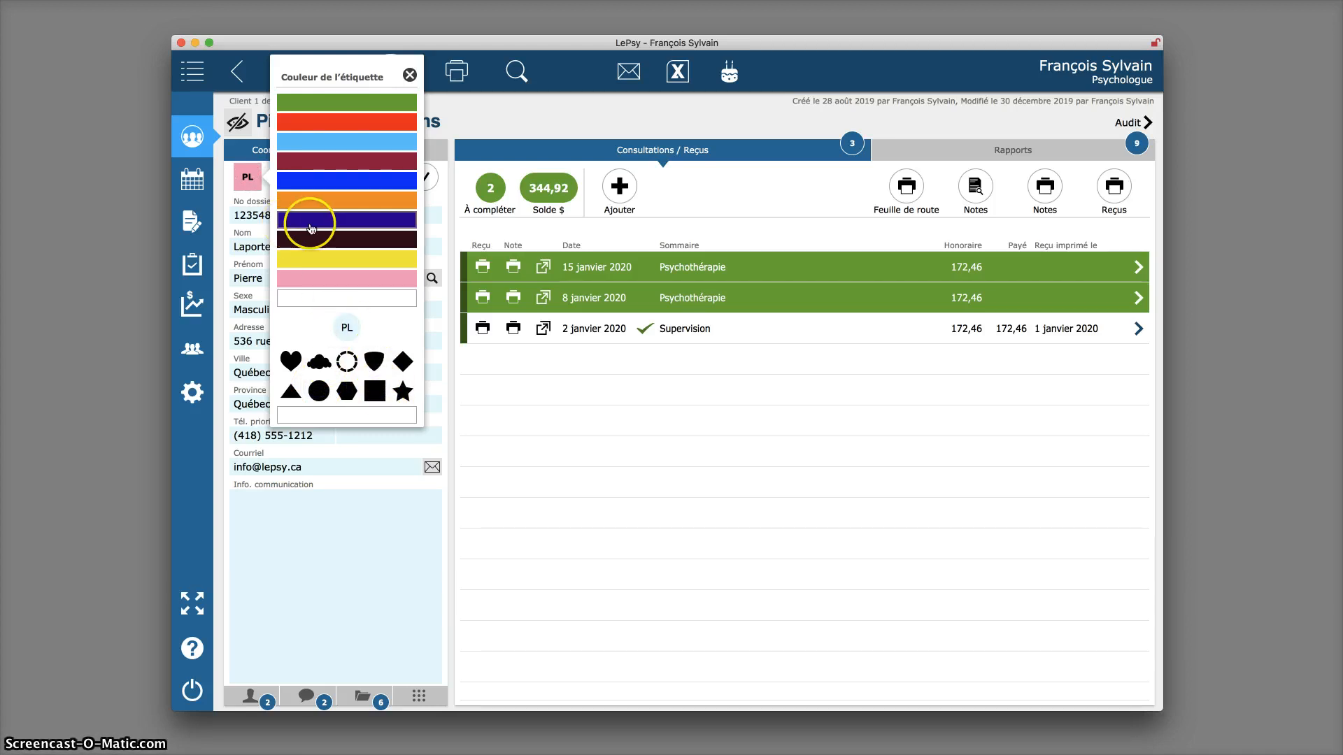
# Step: Set the label colour to burgundy, then reset the label to no colour and no shape
pyautogui.click(322, 166)
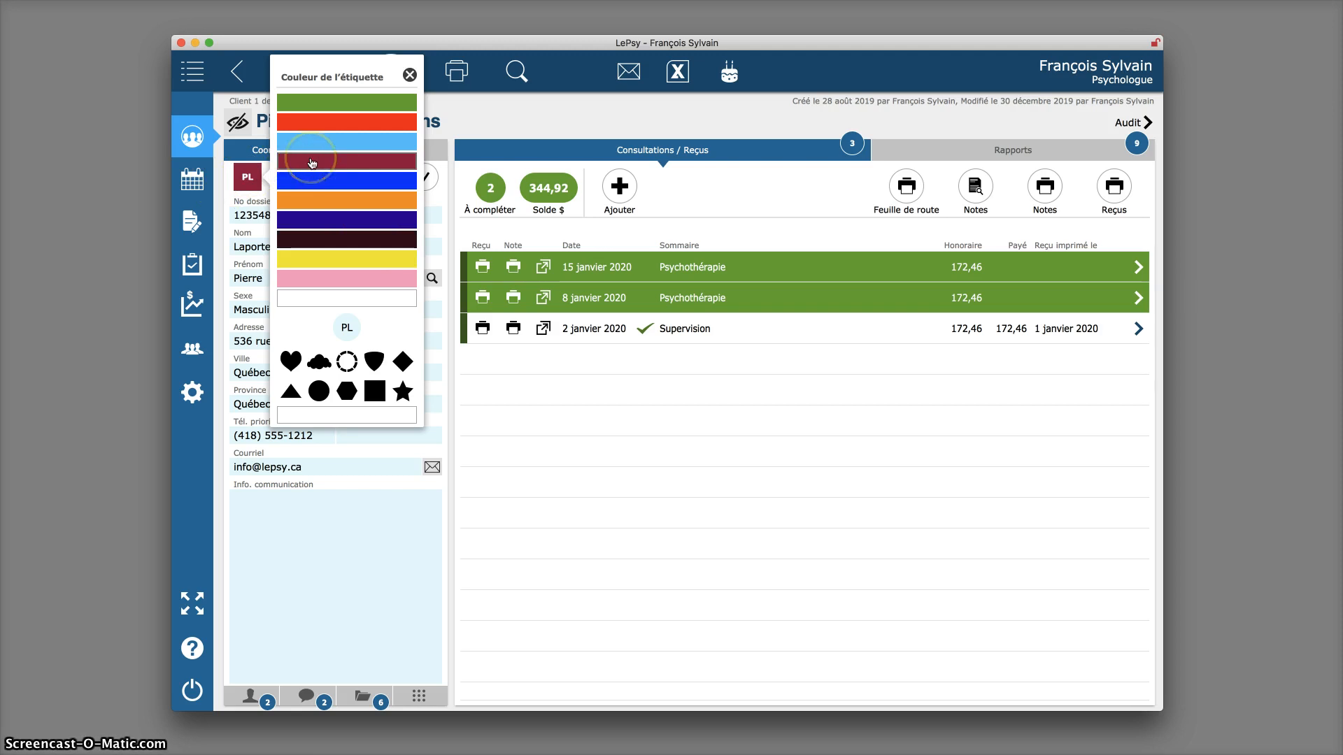
pyautogui.click(345, 99)
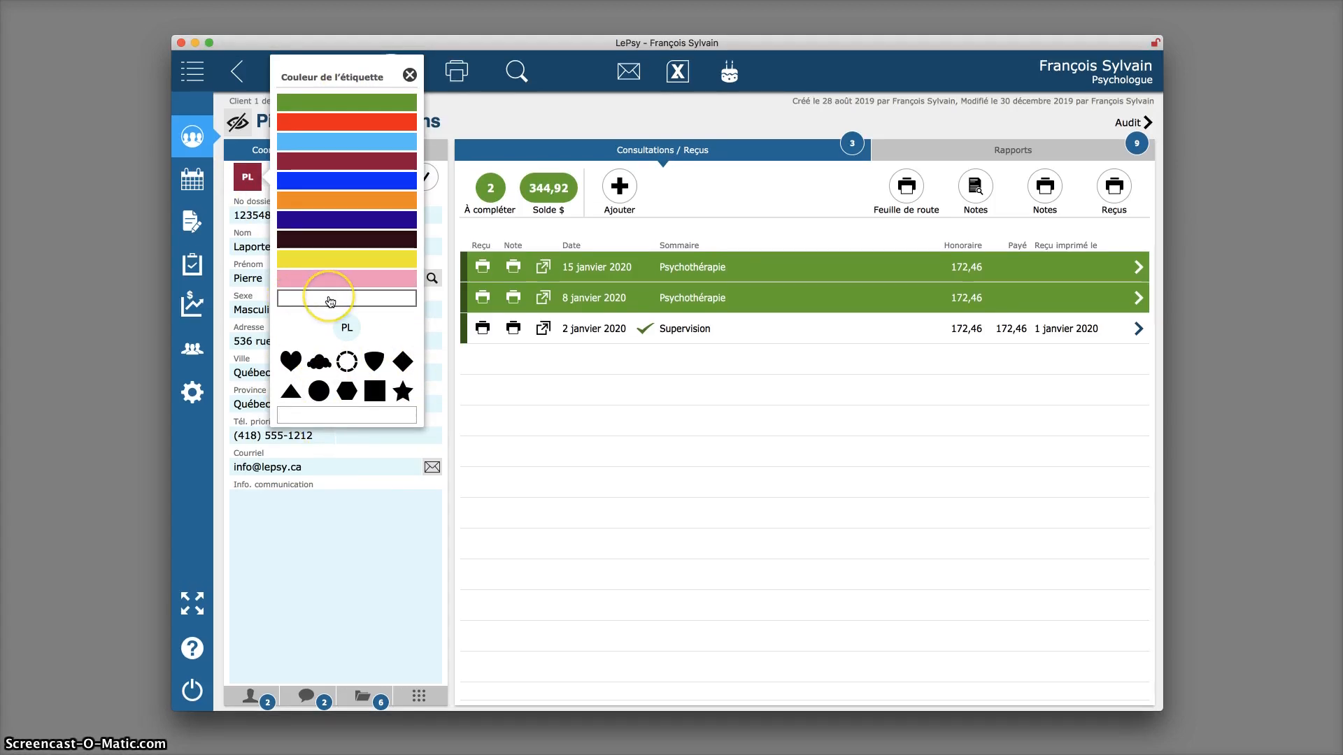
pyautogui.click(330, 301)
pyautogui.click(345, 418)
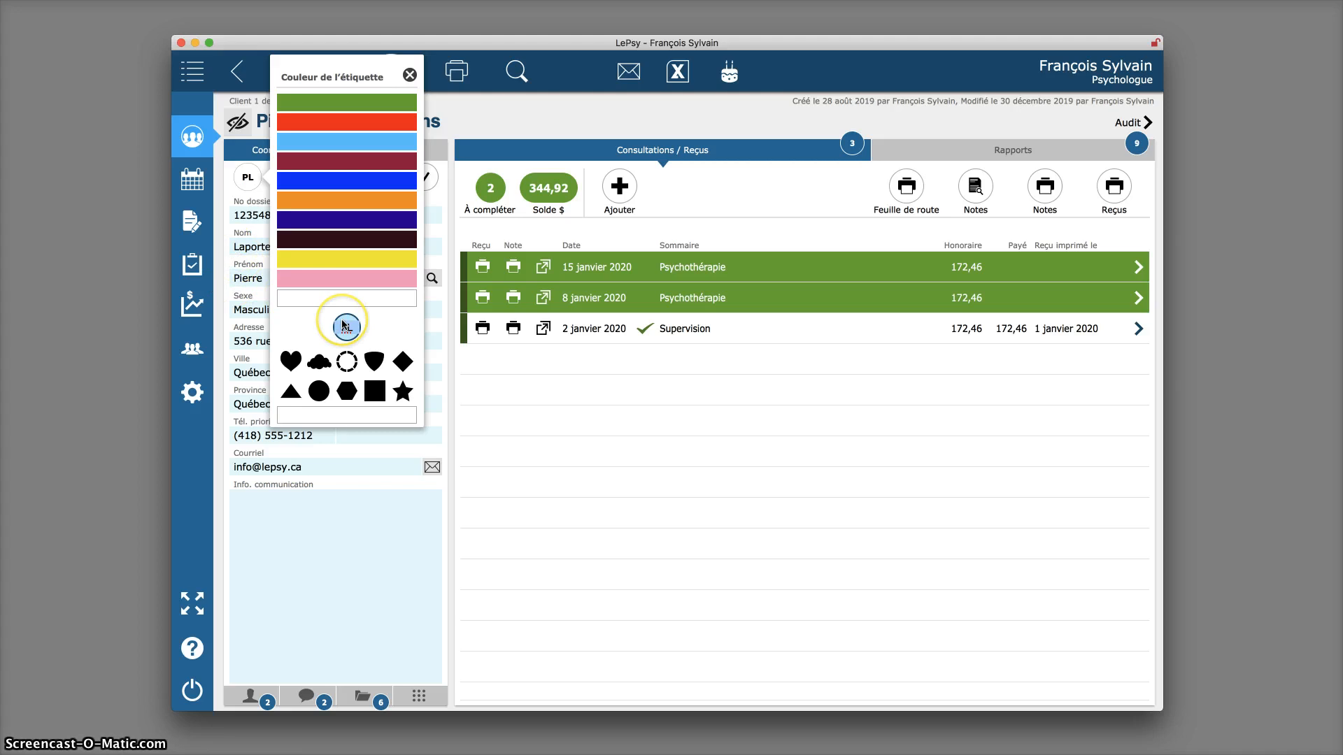
# Step: Change the label's initials to "v", restore the default initials, and close the label settings
pyautogui.click(396, 312)
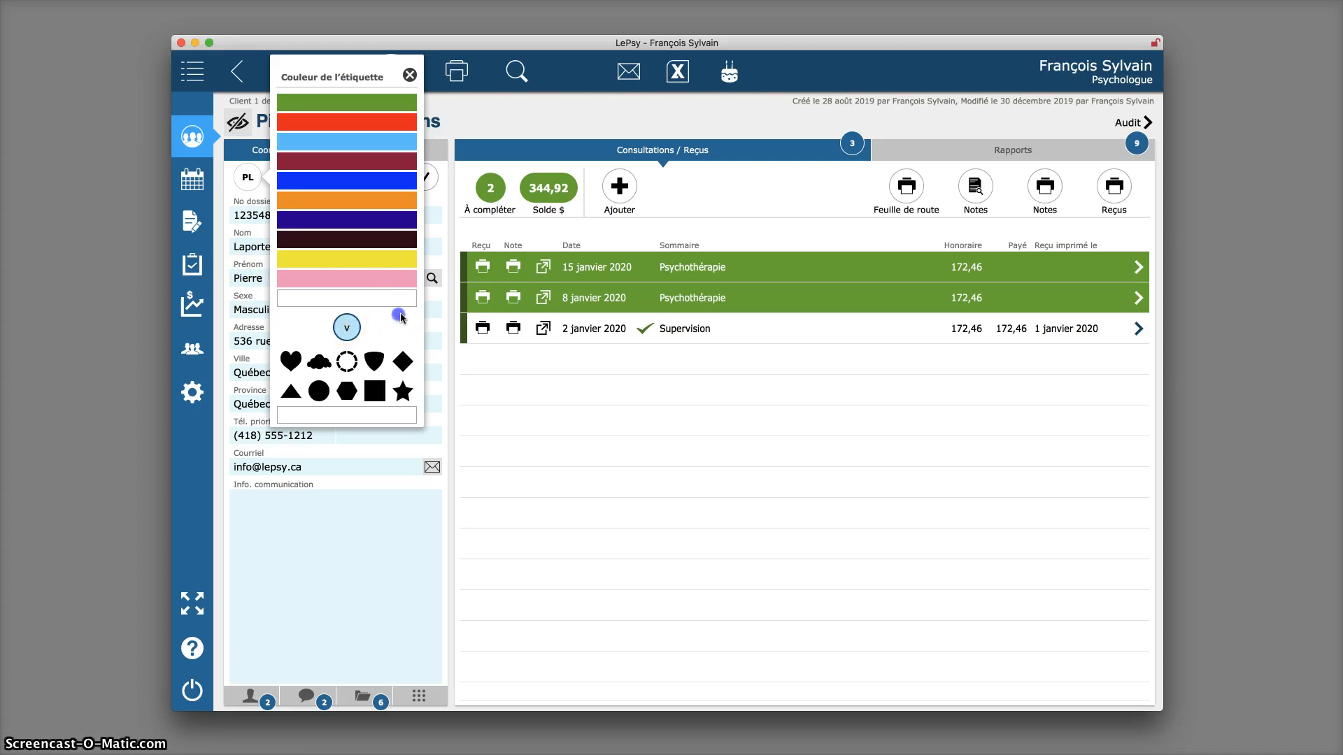
pyautogui.click(347, 327)
pyautogui.press('BackSpace')
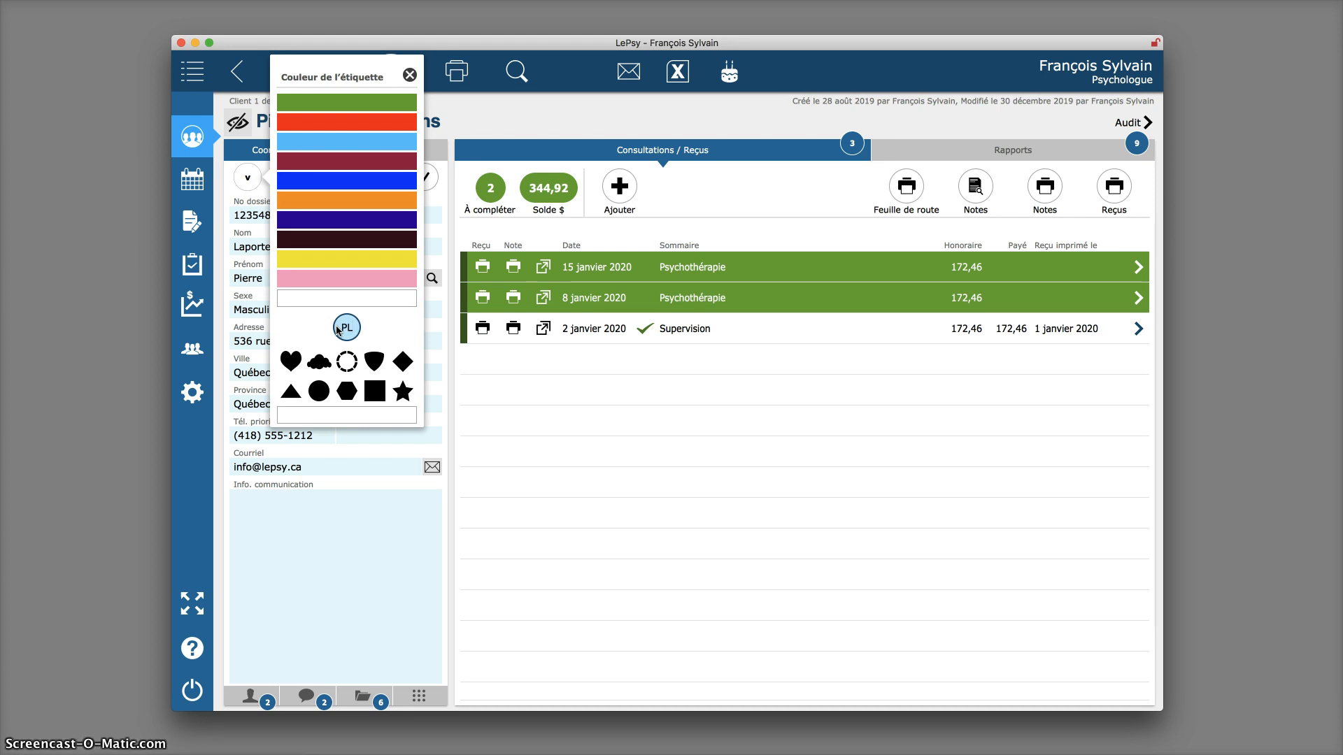
pyautogui.click(388, 323)
pyautogui.click(342, 326)
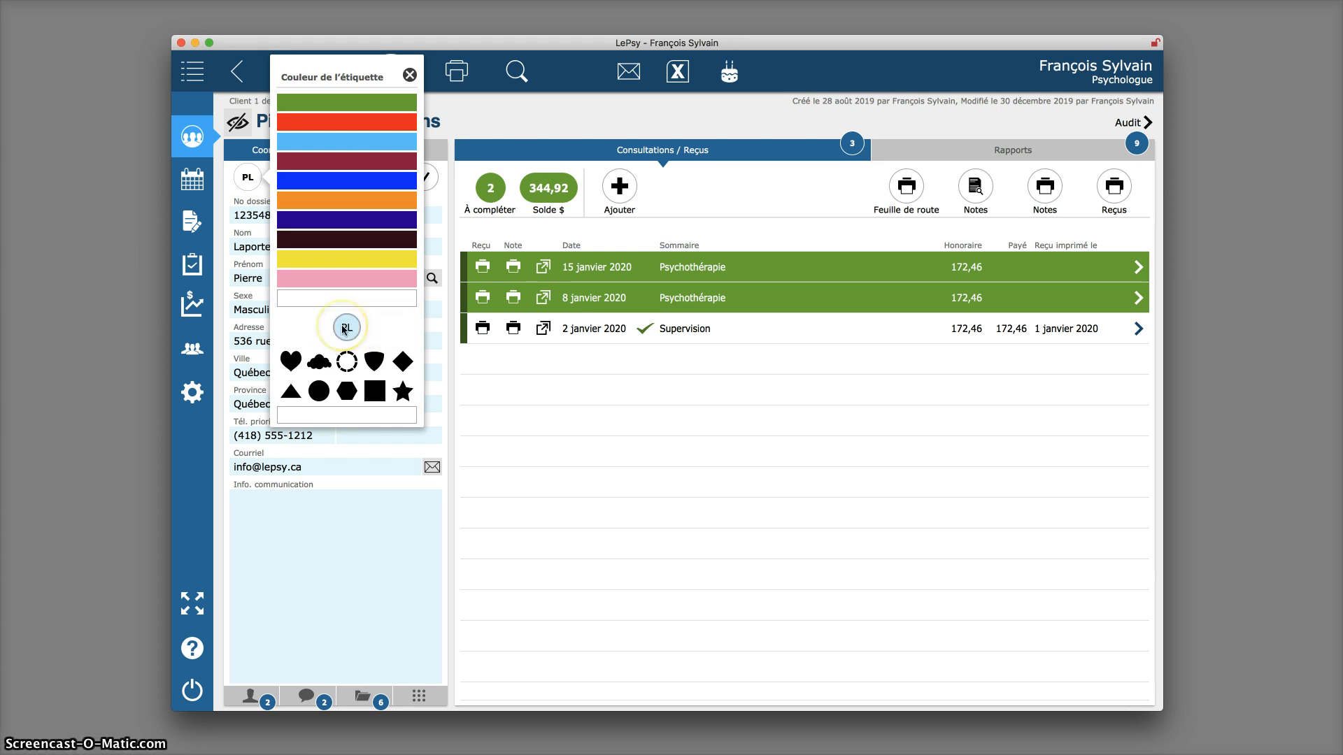
pyautogui.click(299, 203)
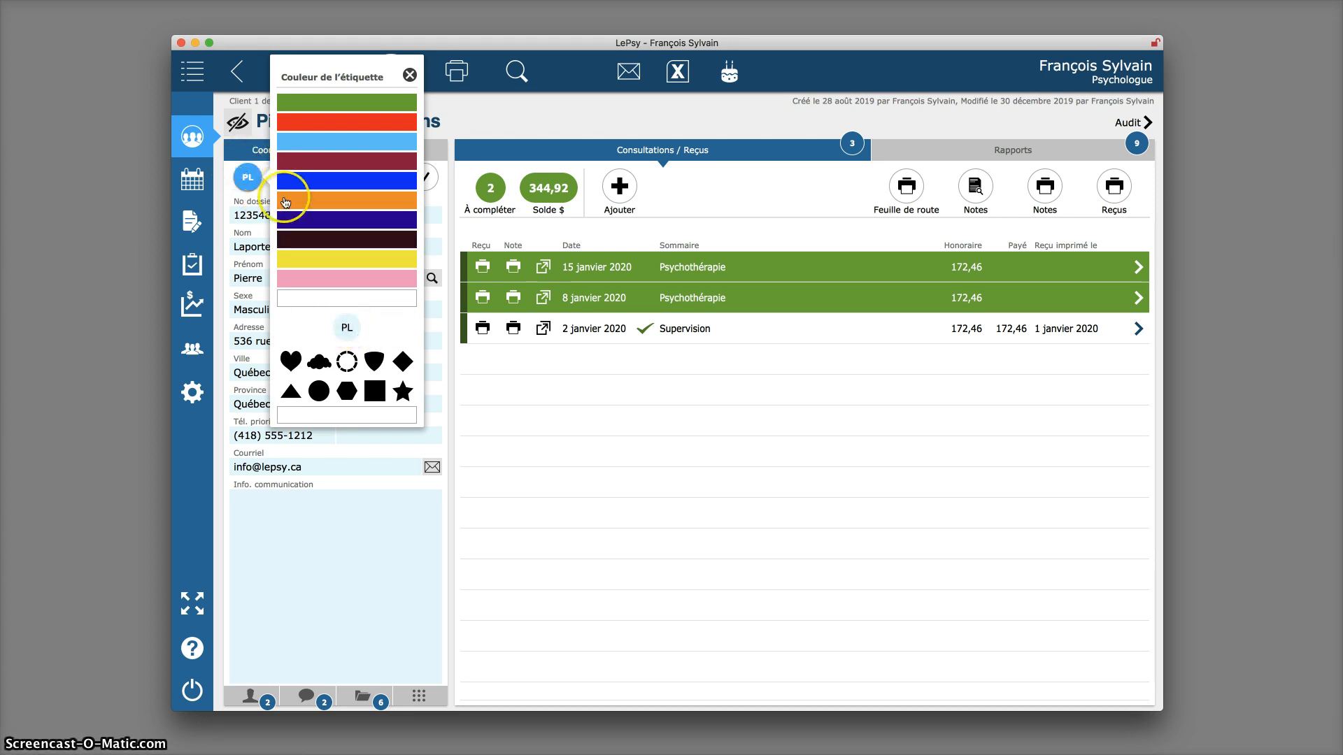
pyautogui.click(410, 75)
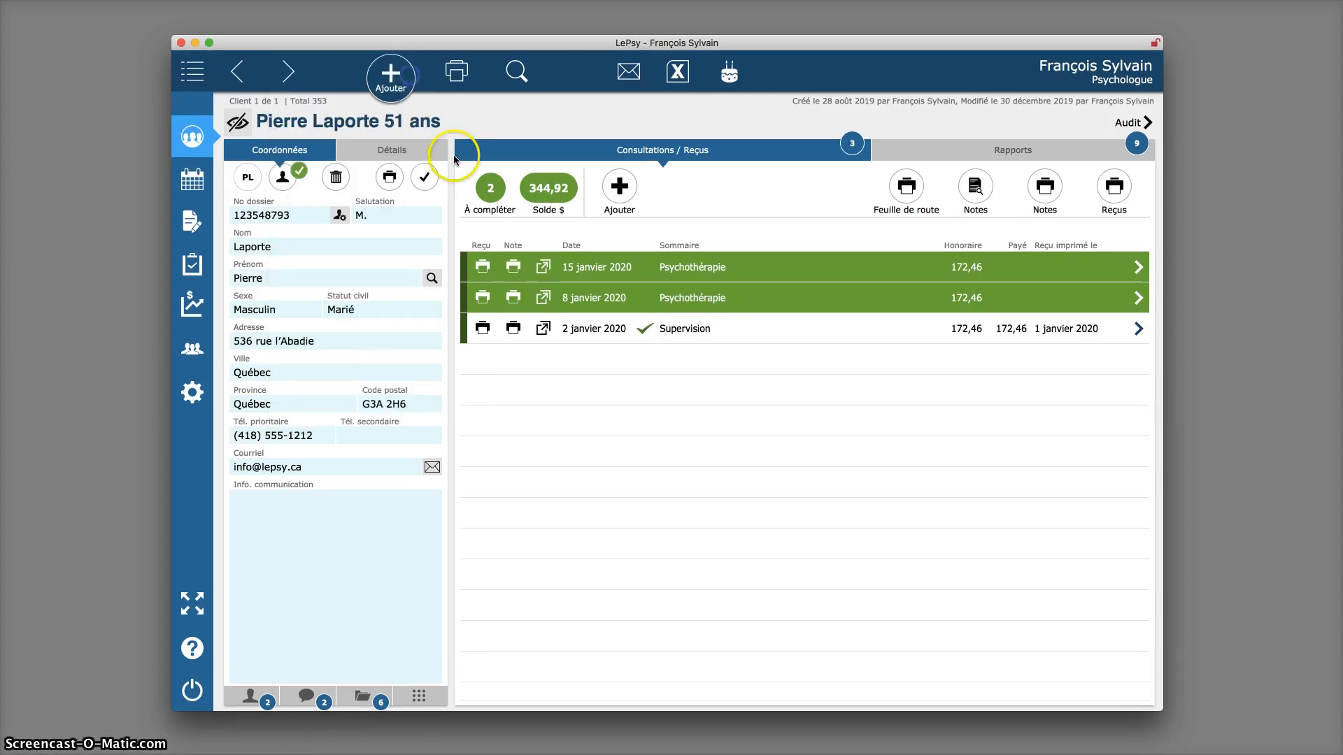
# Step: Open the client's photo window and add t.png from the desktop as the photo
pyautogui.click(283, 180)
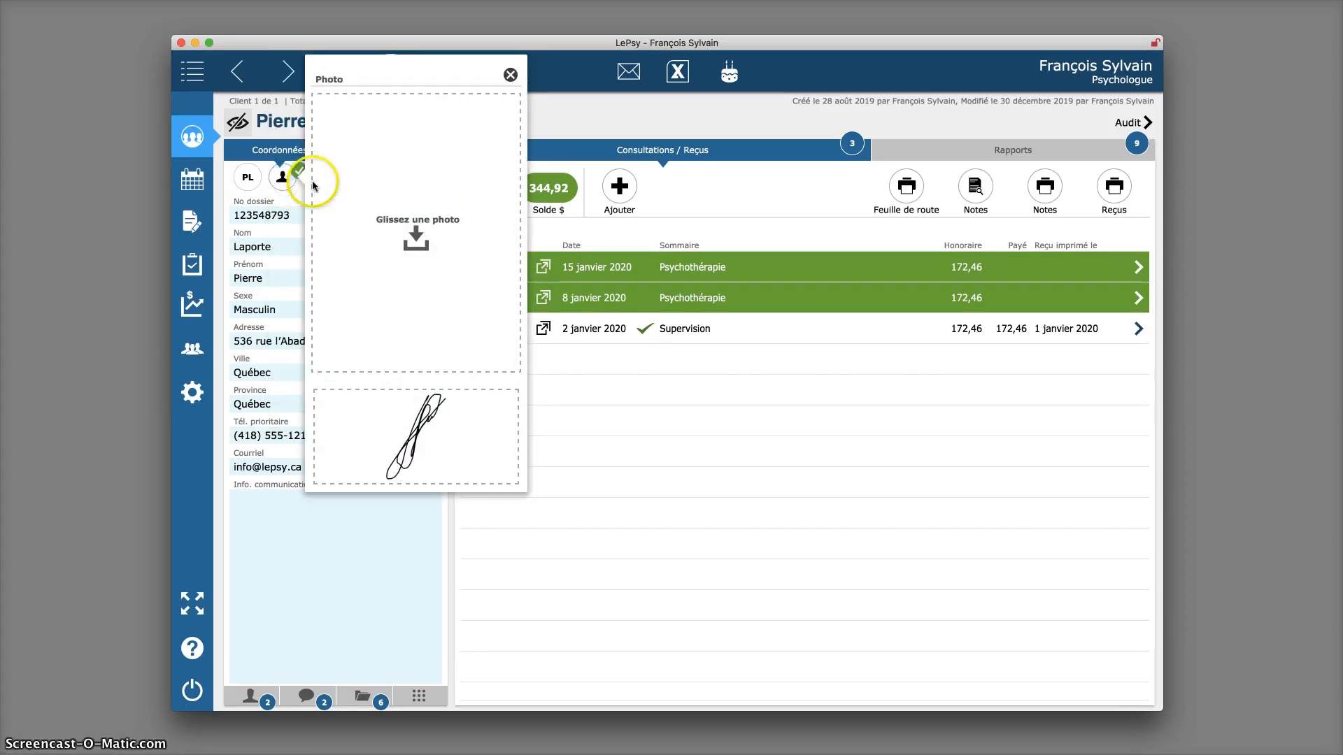
pyautogui.moveTo(1341, 227); pyautogui.dragTo(471, 210)
pyautogui.click(1249, 171)
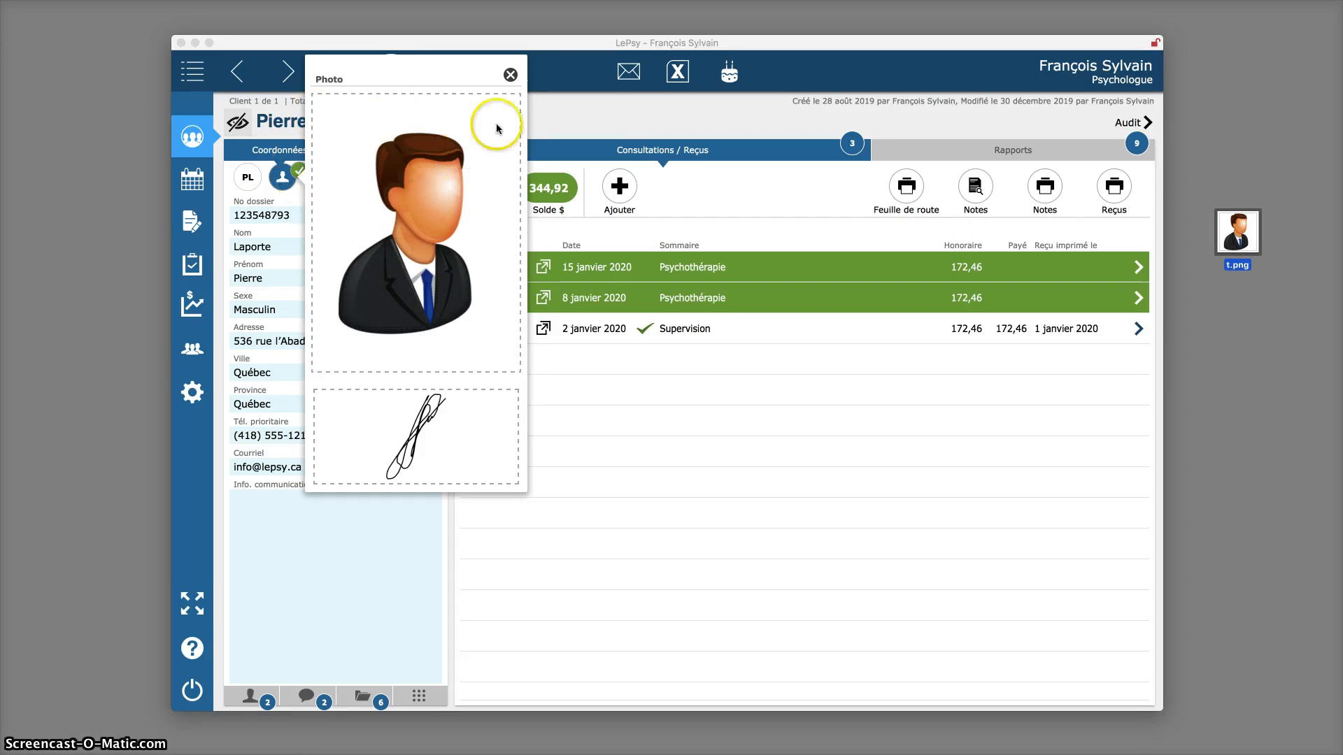
pyautogui.click(509, 75)
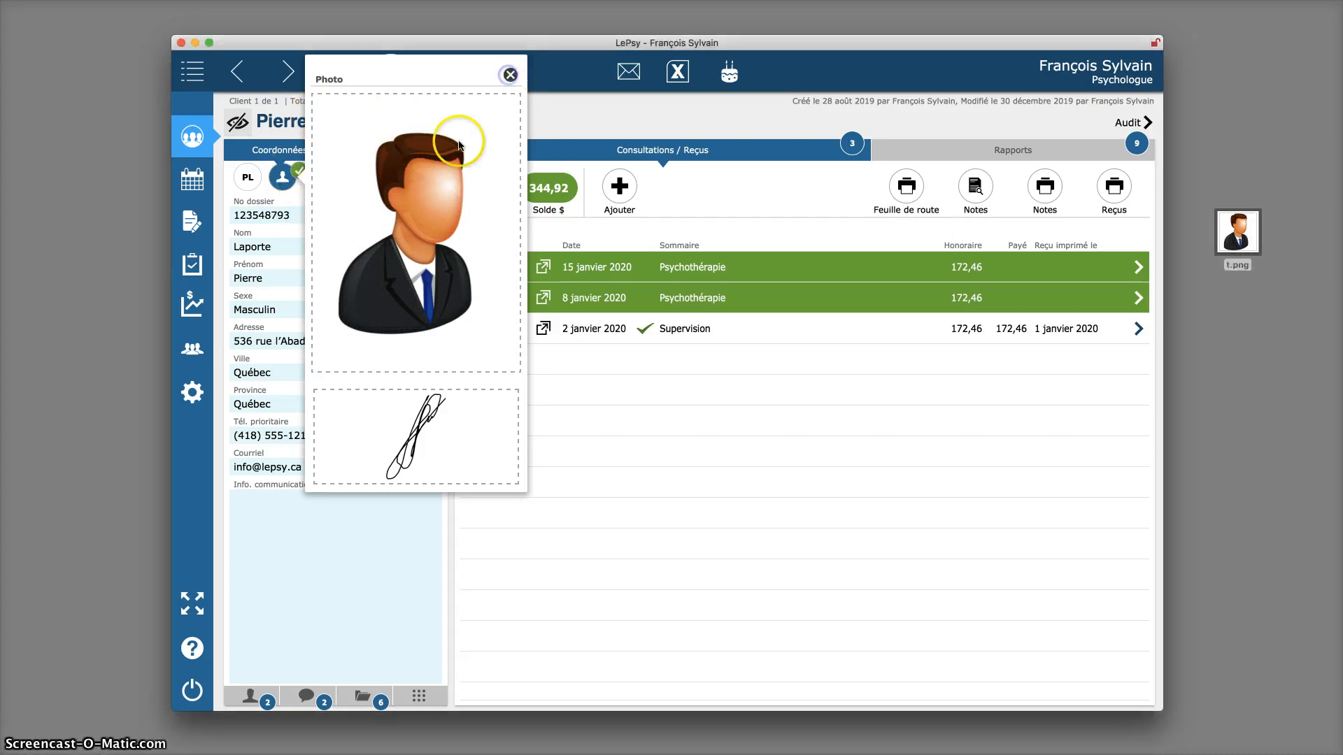
pyautogui.click(510, 75)
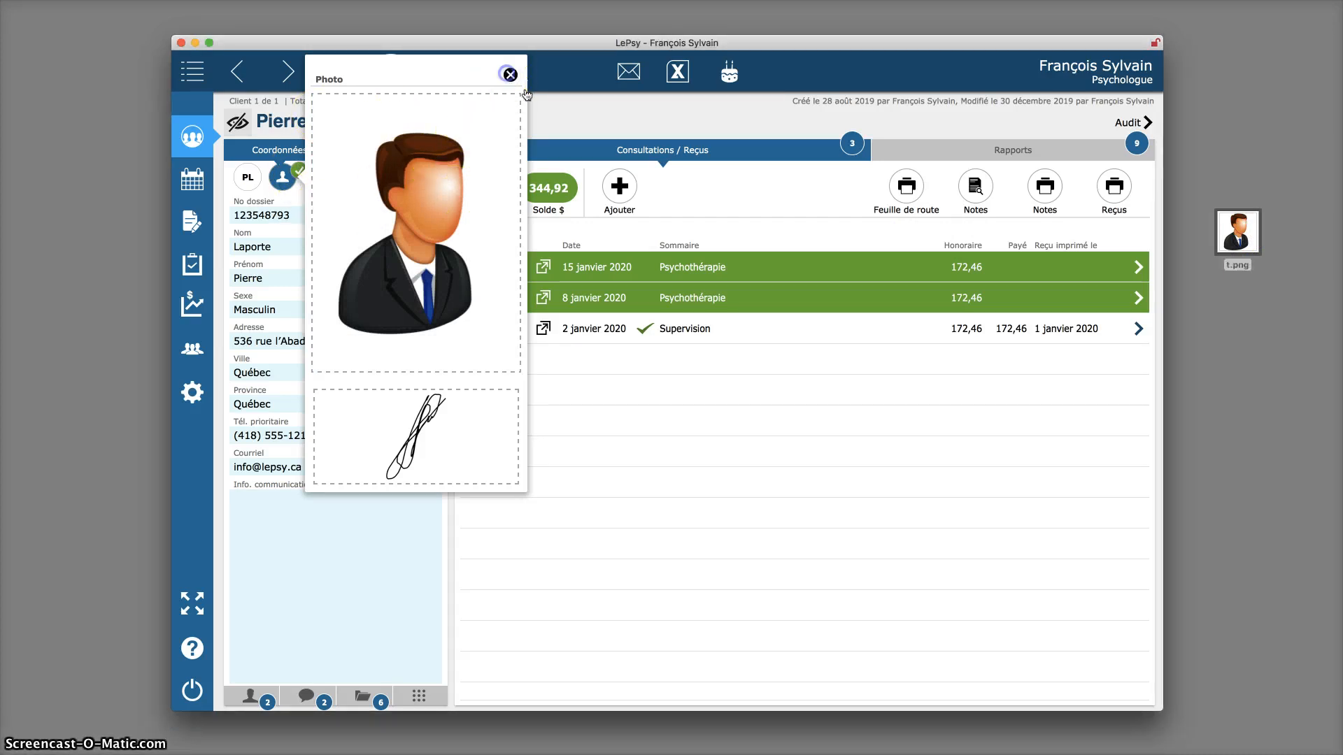
# Step: Delete the portrait from the client's photo frame
pyautogui.click(281, 179)
pyautogui.click(398, 206)
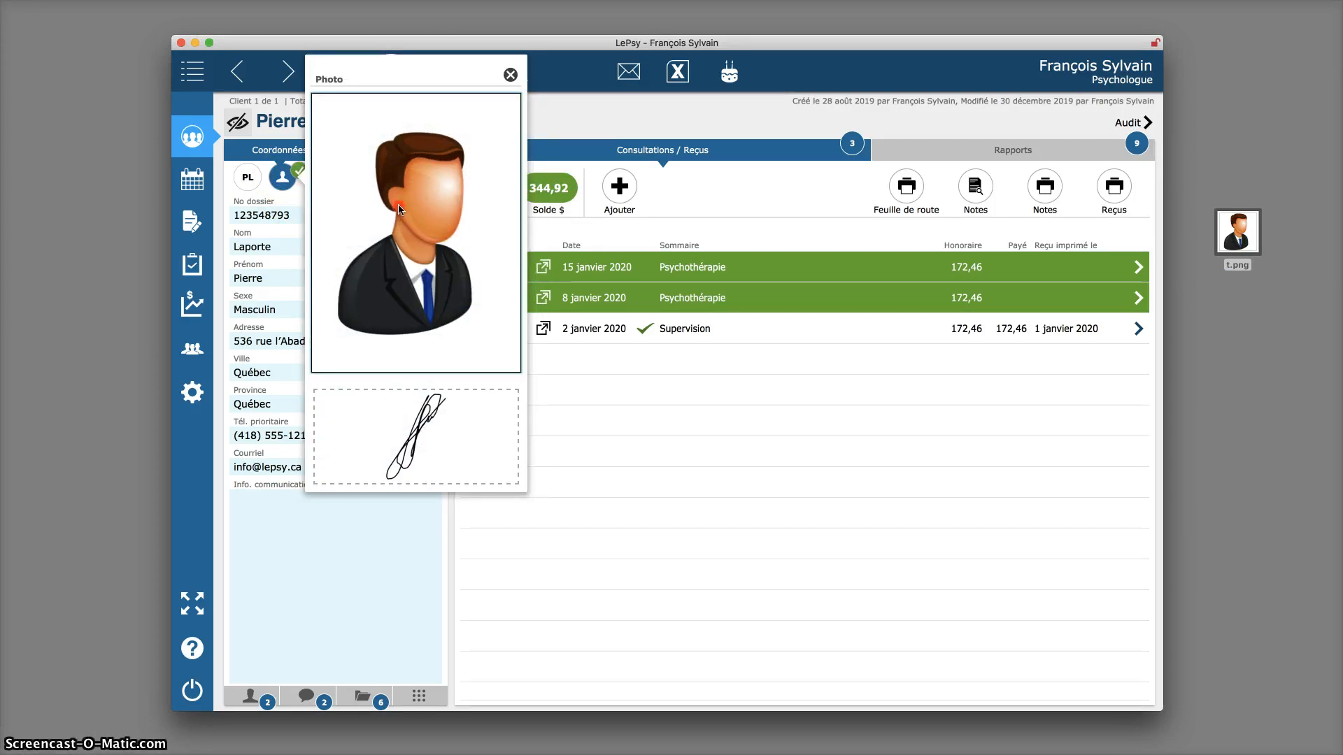
pyautogui.rightClick(397, 204)
pyautogui.click(388, 202)
pyautogui.press('Delete')
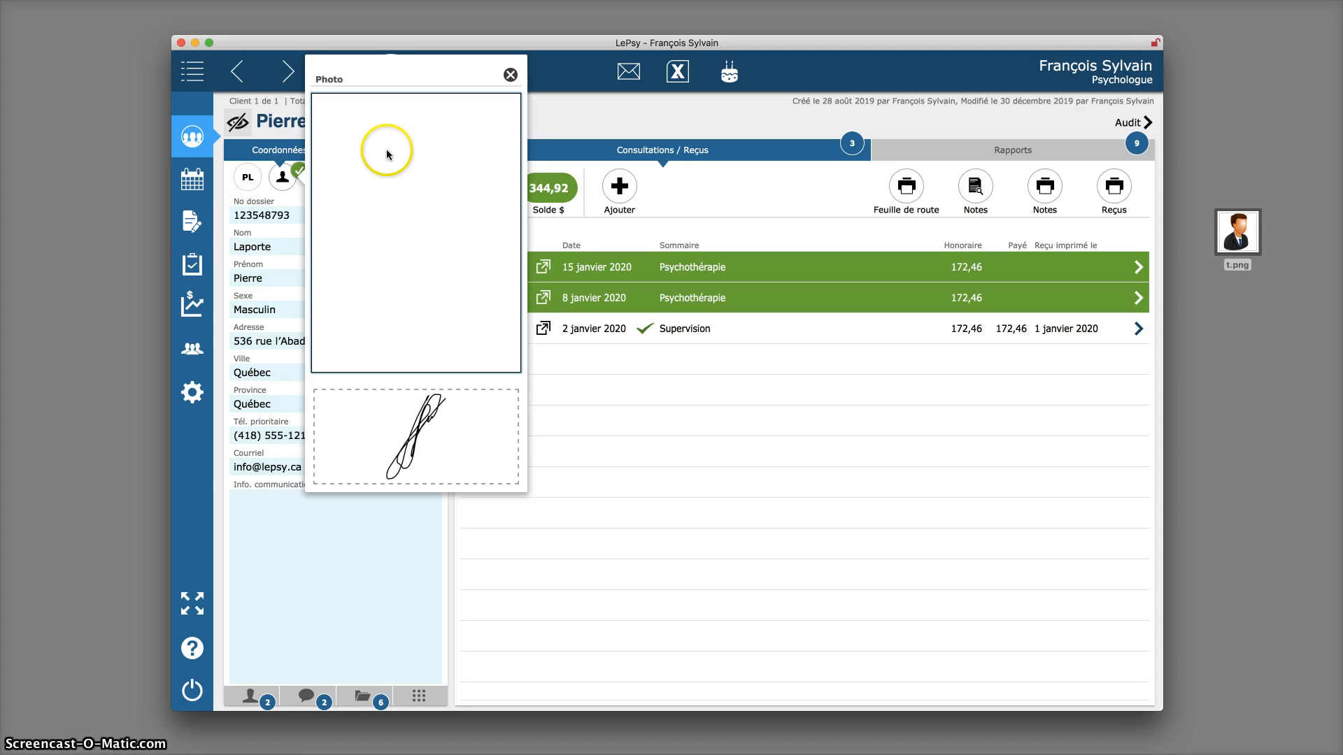
pyautogui.click(391, 71)
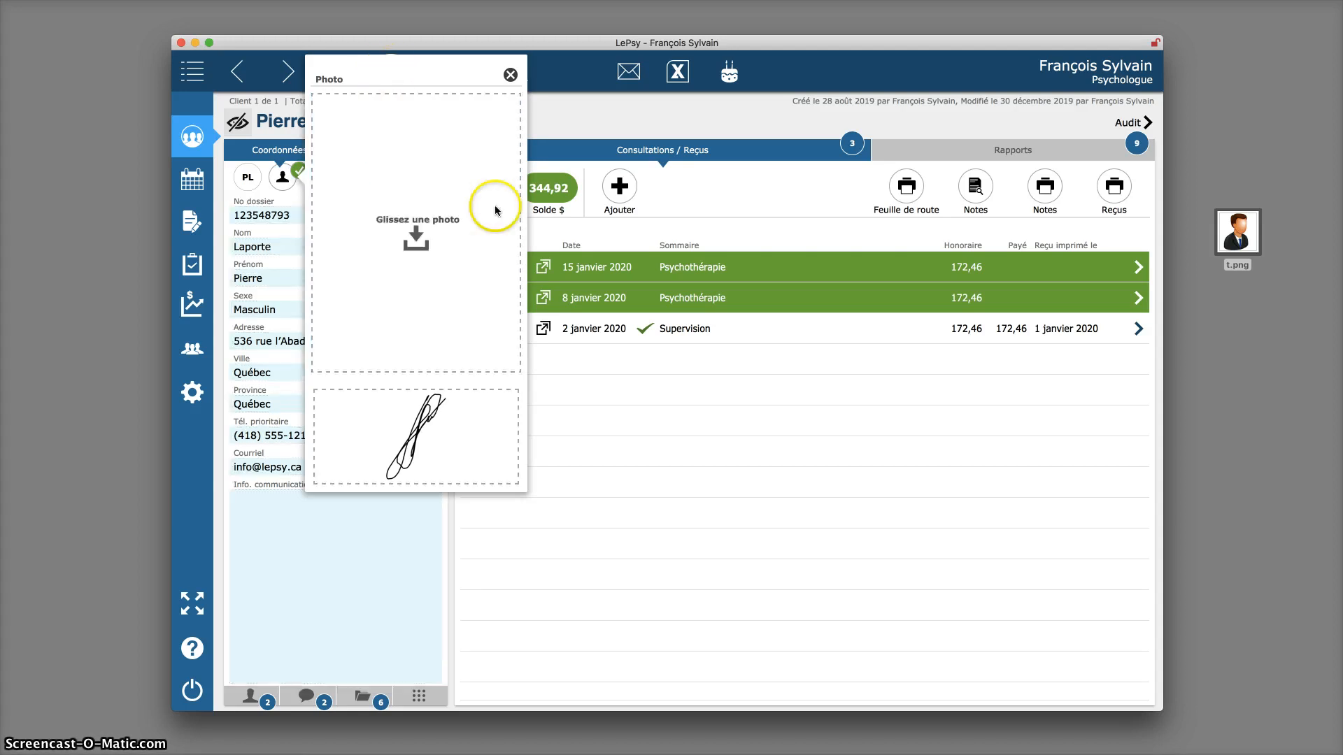
# Step: Delete the client's signature from the signature frame below the photo
pyautogui.click(434, 425)
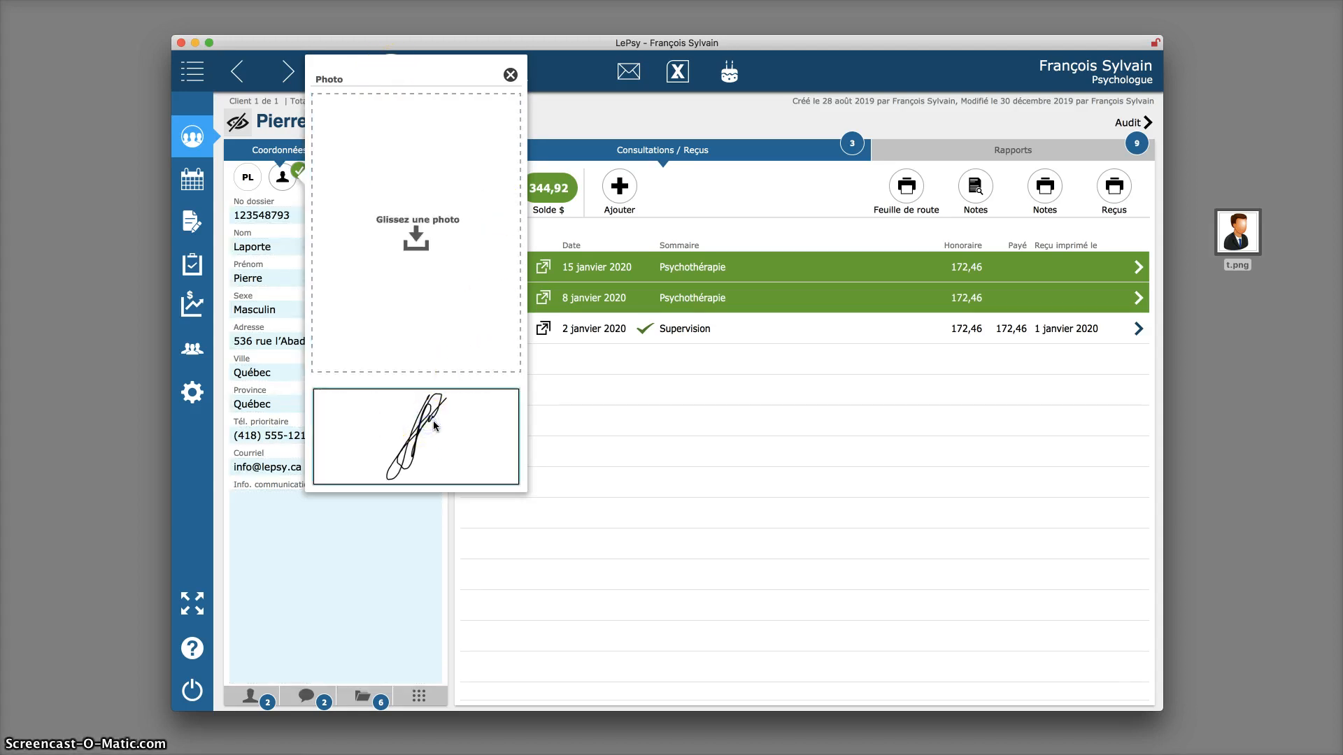
pyautogui.press('Delete')
pyautogui.click(442, 87)
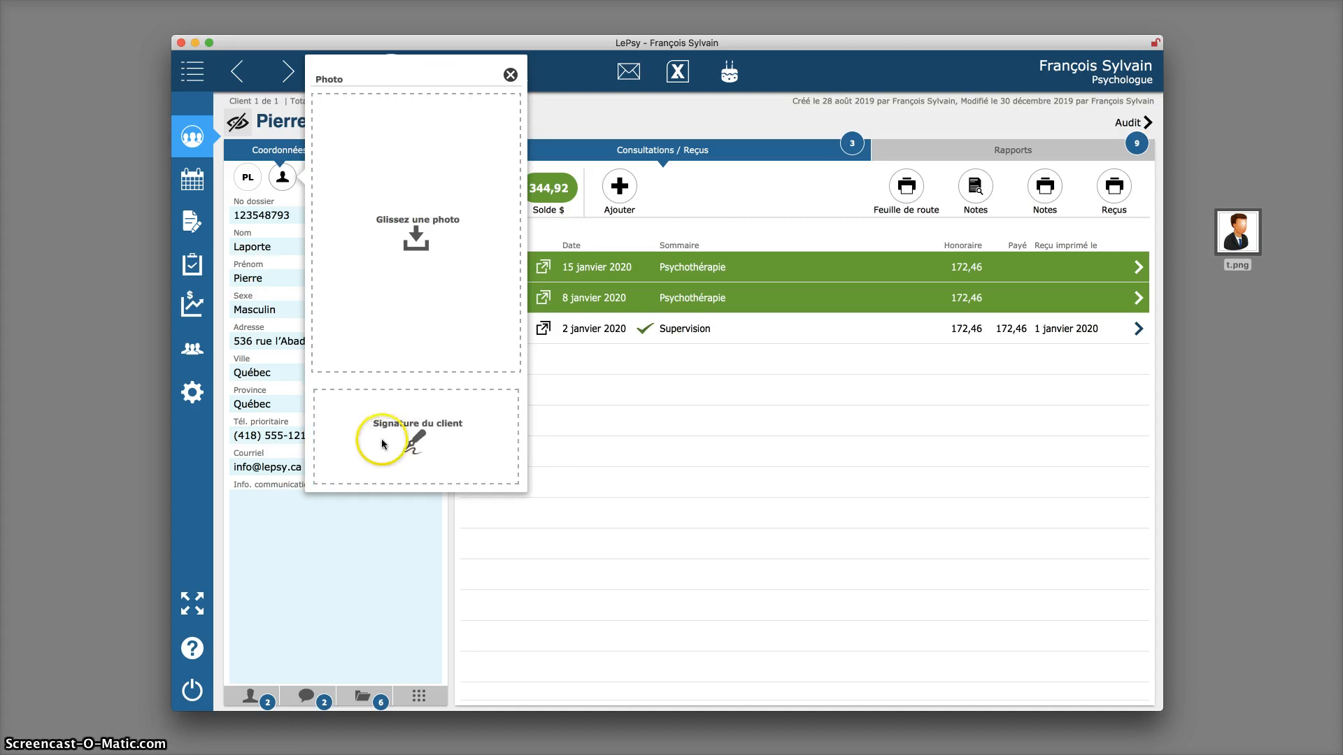
# Step: Reposition t.png on the desktop and close the client's photo window
pyautogui.moveTo(1238, 234)
pyautogui.mouseDown()
pyautogui.moveTo(1267, 222)
pyautogui.moveTo(956, 396)
pyautogui.moveTo(395, 461)
pyautogui.mouseUp()
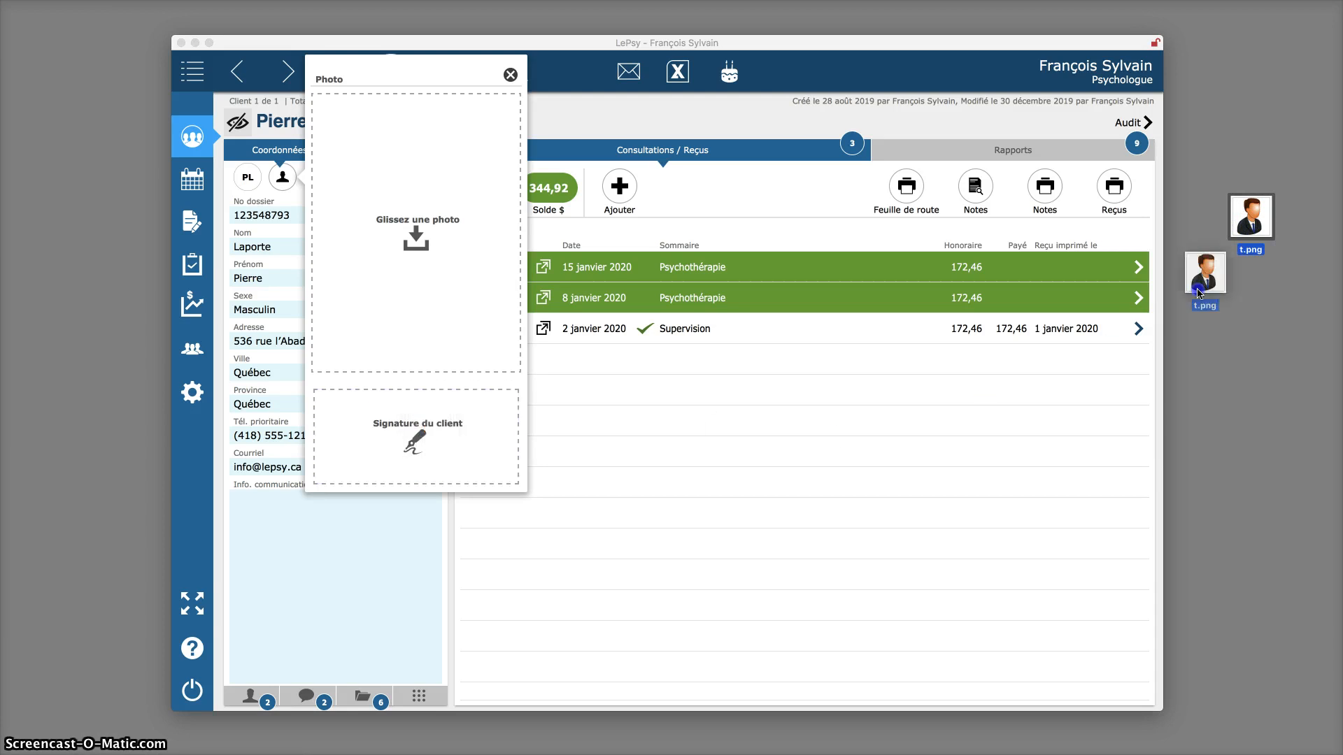
pyautogui.moveTo(1266, 233); pyautogui.dragTo(1264, 235)
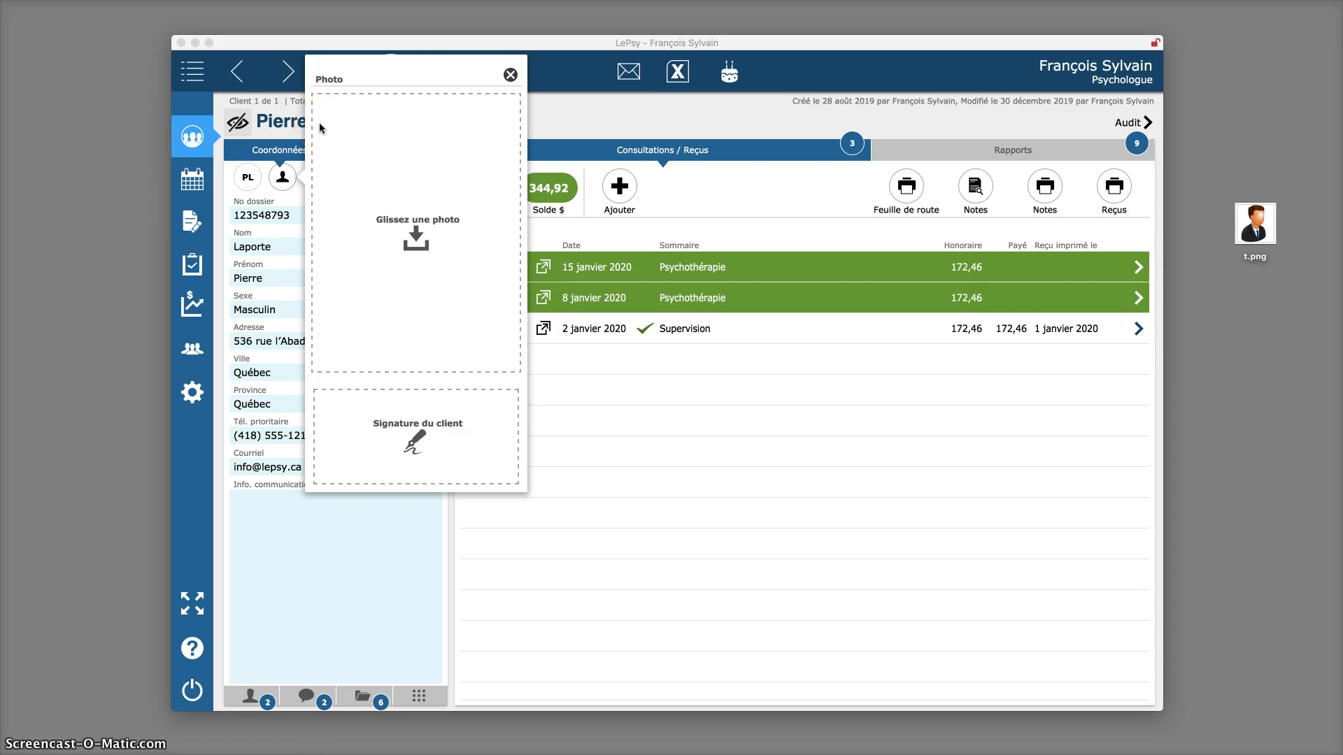
pyautogui.click(511, 76)
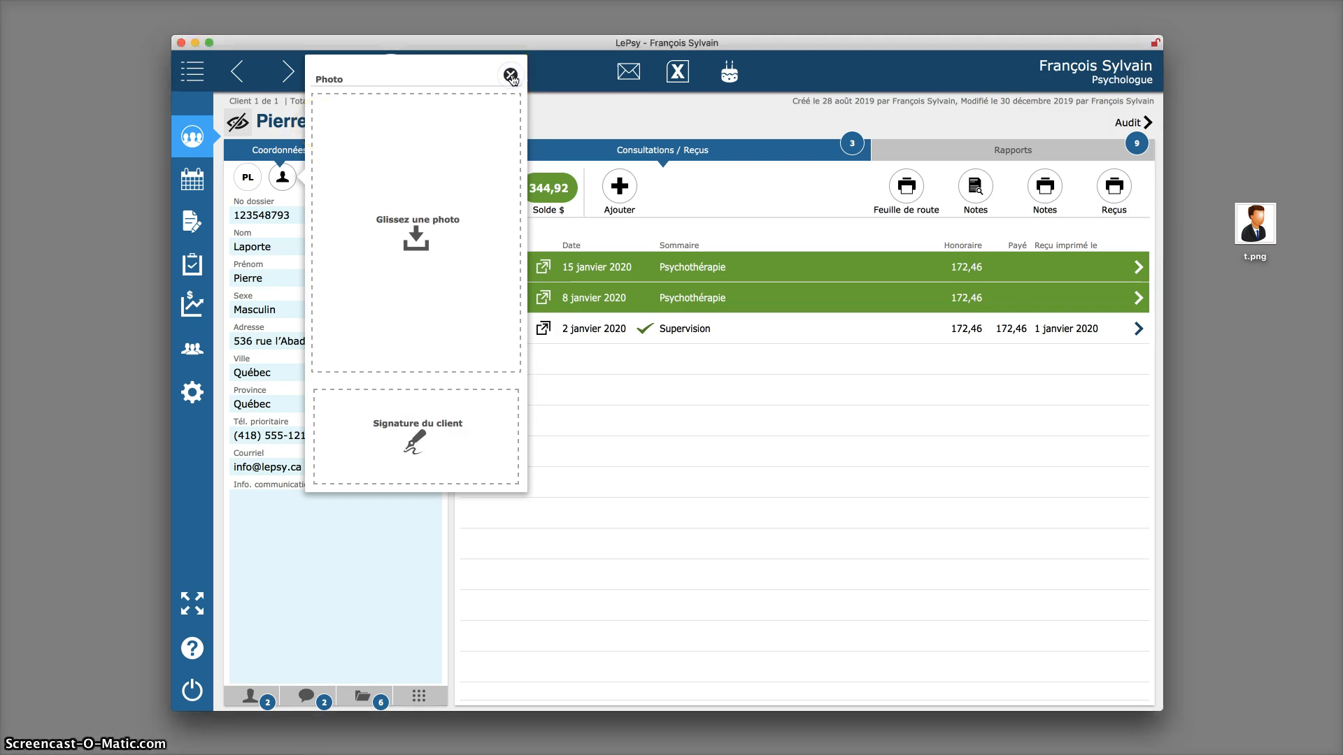
pyautogui.click(510, 76)
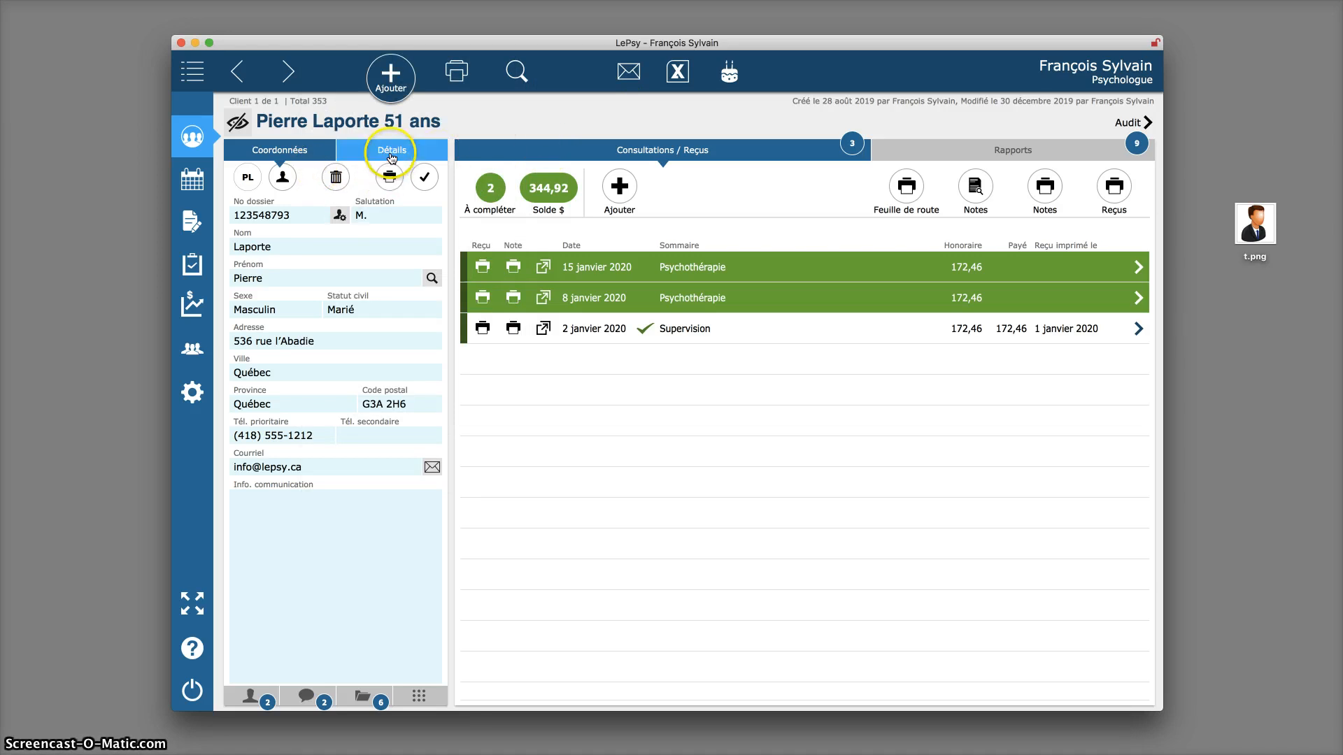
# Step: Step through the client's contact fields in order, from the file number to the e-mail, without editing them
pyautogui.click(250, 218)
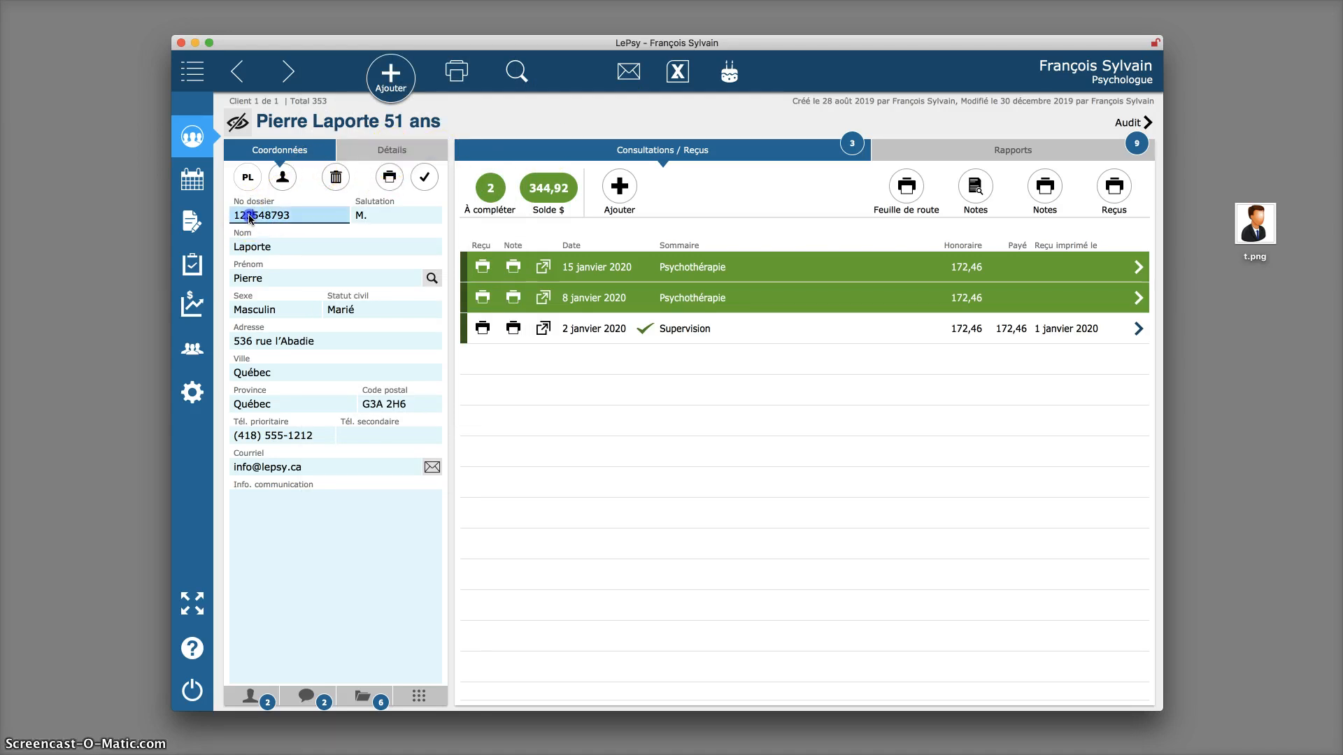
pyautogui.press('Tab')
pyautogui.press('Tab')
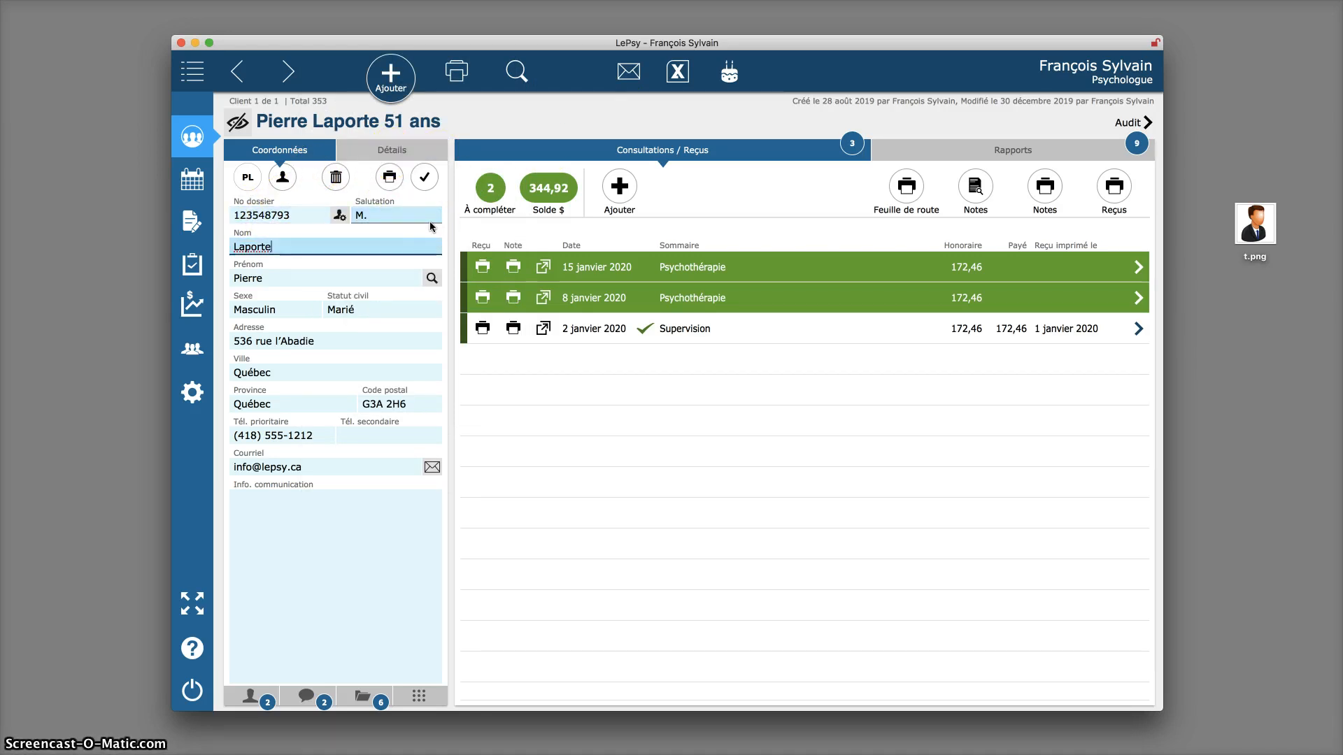
pyautogui.press('Tab')
pyautogui.press('Tab')
pyautogui.press('Tab')
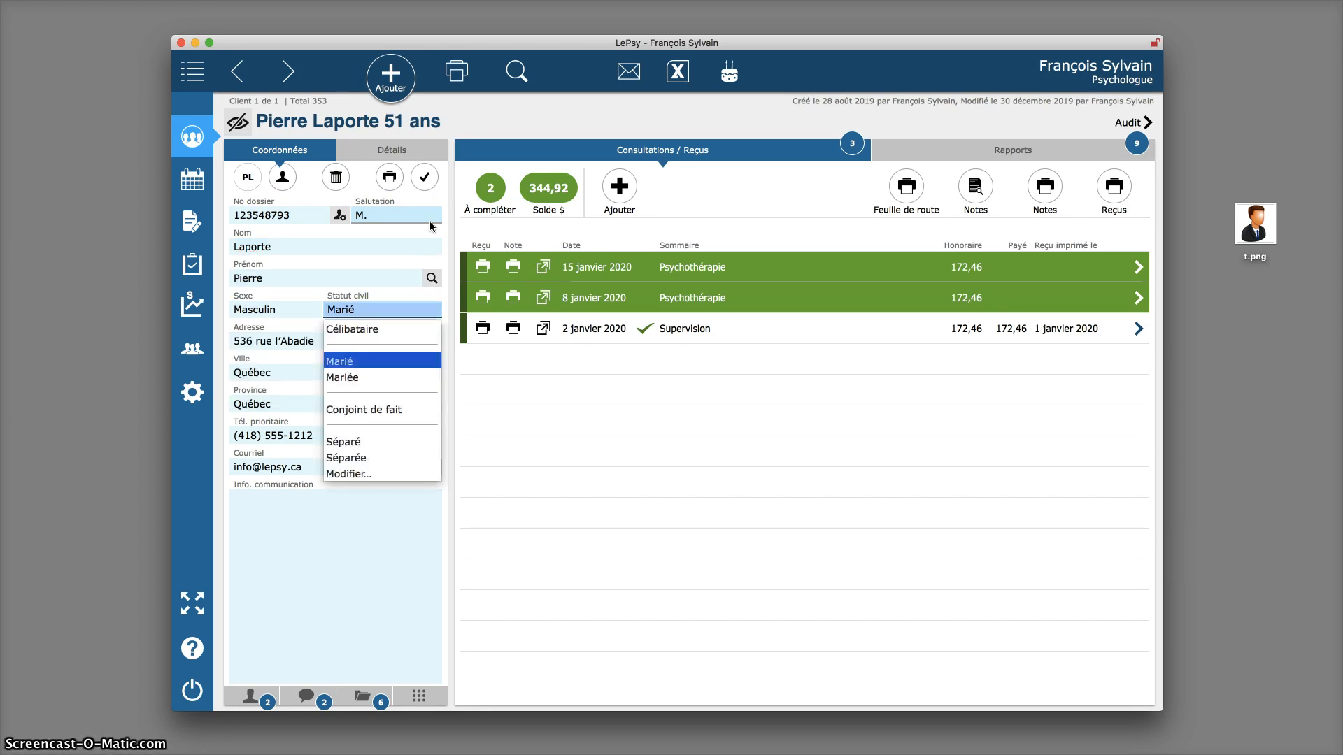
pyautogui.press('Tab')
pyautogui.press('Tab')
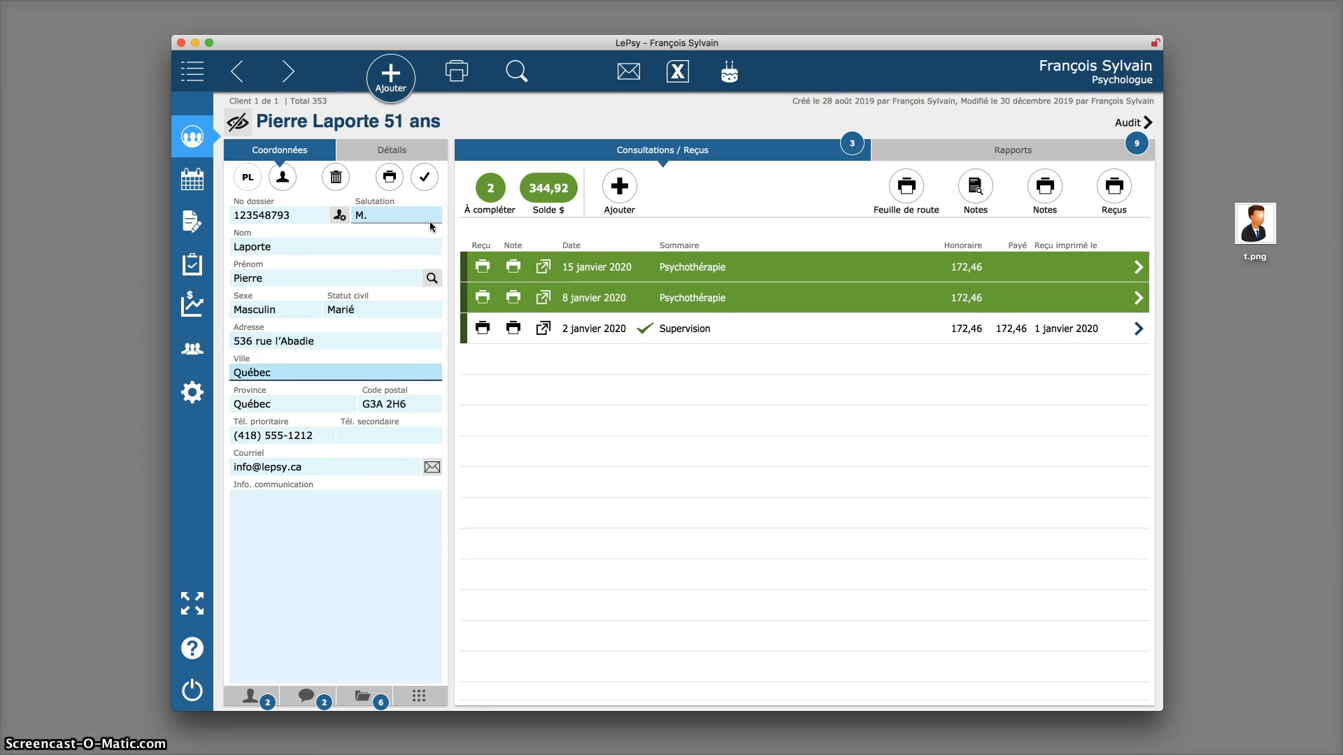
pyautogui.press('Tab')
pyautogui.press('Tab')
pyautogui.press('Tab')
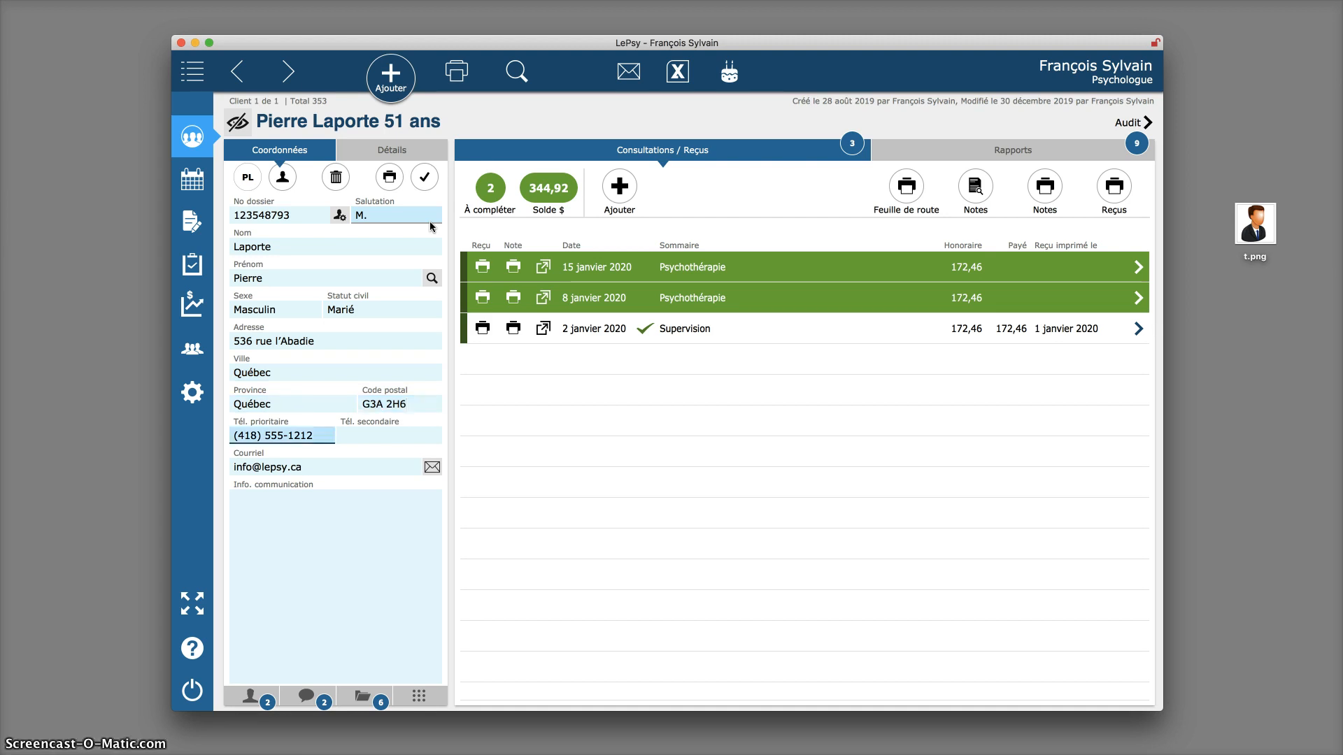
pyautogui.press('Tab')
pyautogui.press('Tab')
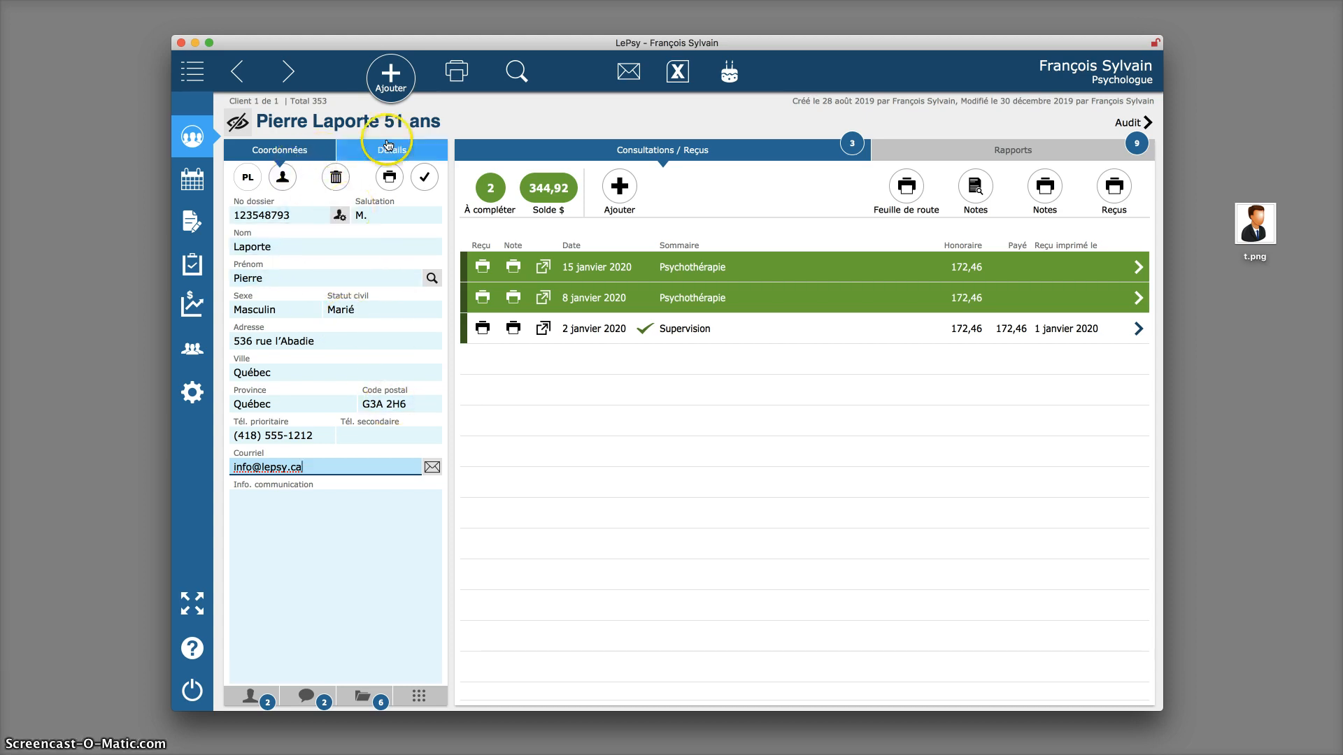
# Step: Open the client's details for editing and view the birth month choices without changing the month
pyautogui.click(420, 156)
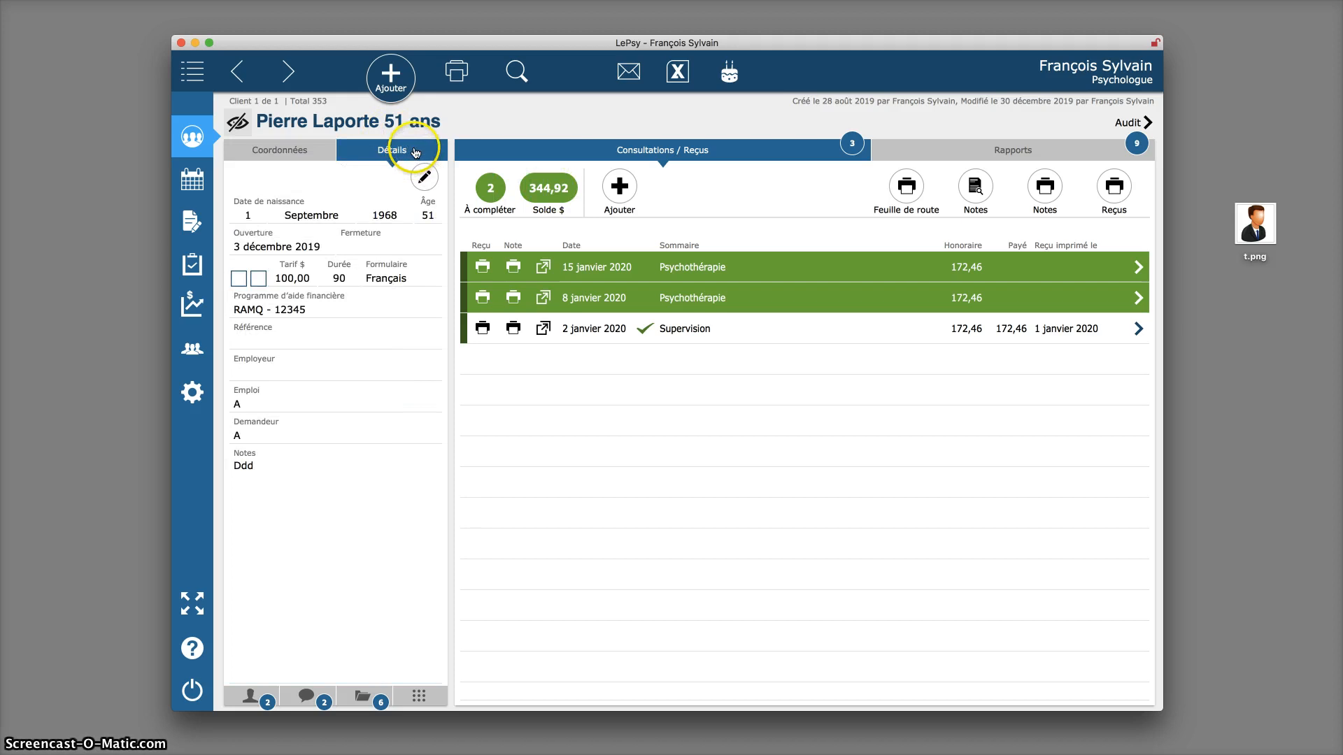
pyautogui.click(424, 176)
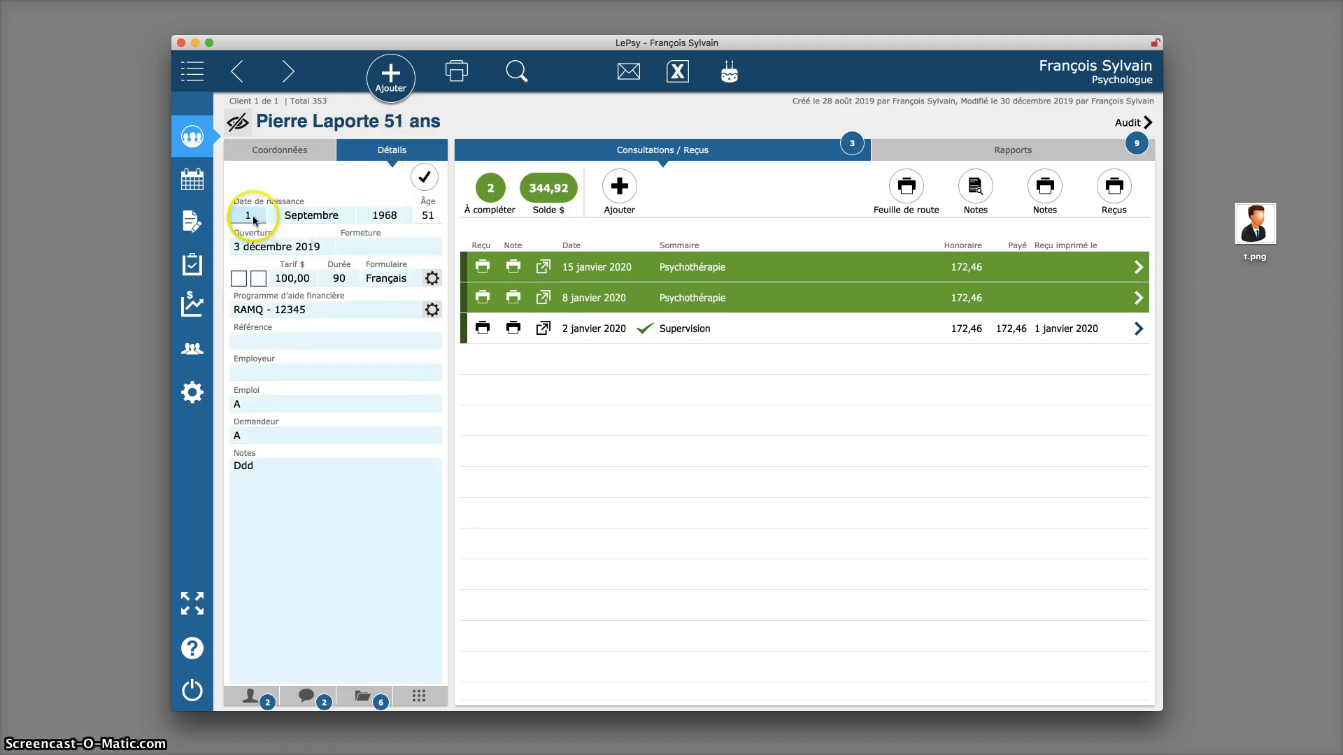
pyautogui.click(252, 215)
pyautogui.click(300, 216)
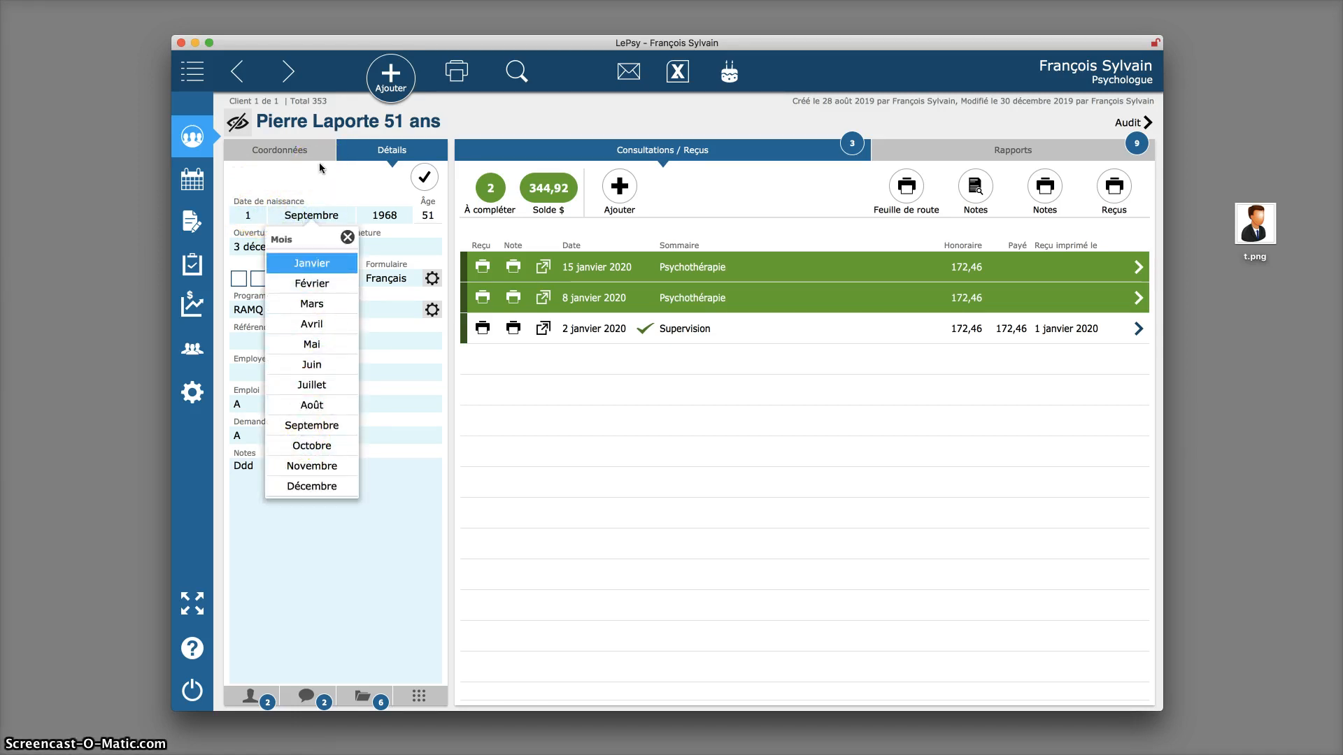
pyautogui.click(350, 172)
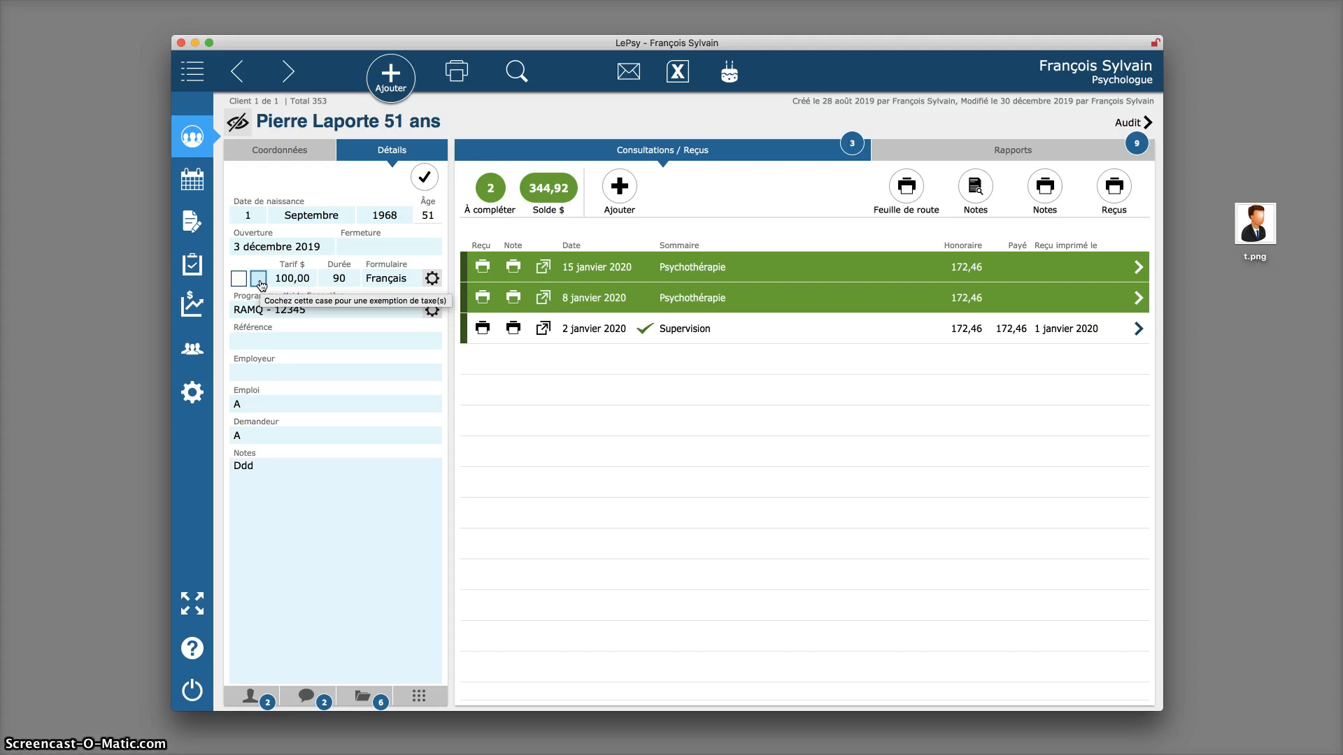
# Step: Examine the client's rate field and the available session durations
pyautogui.click(288, 281)
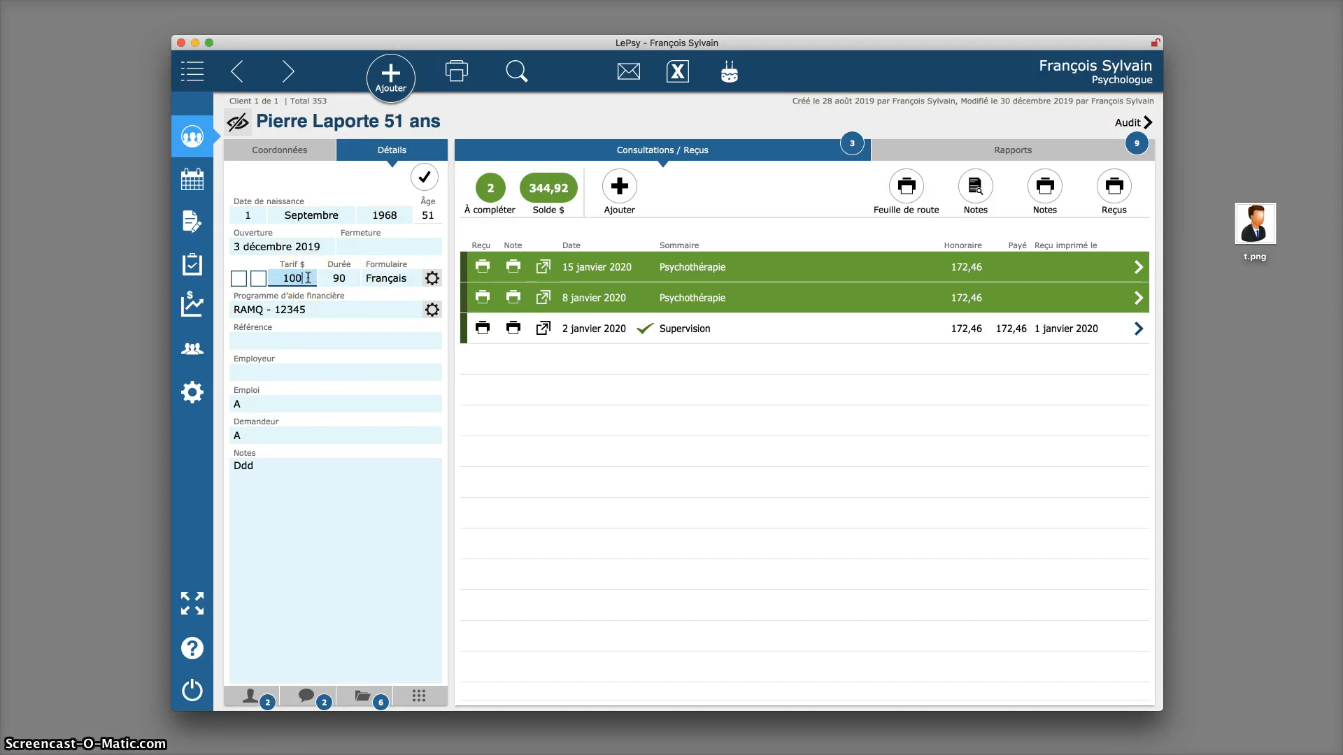
pyautogui.click(343, 278)
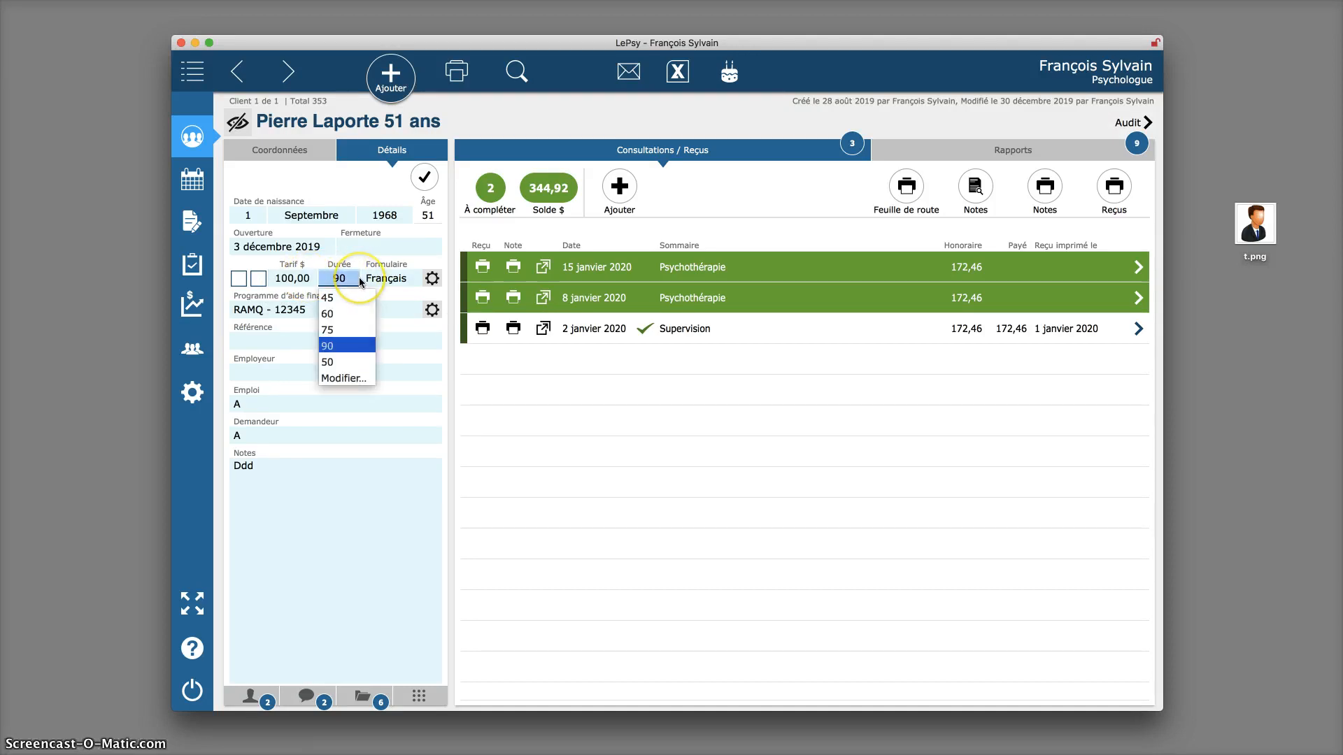
pyautogui.click(358, 264)
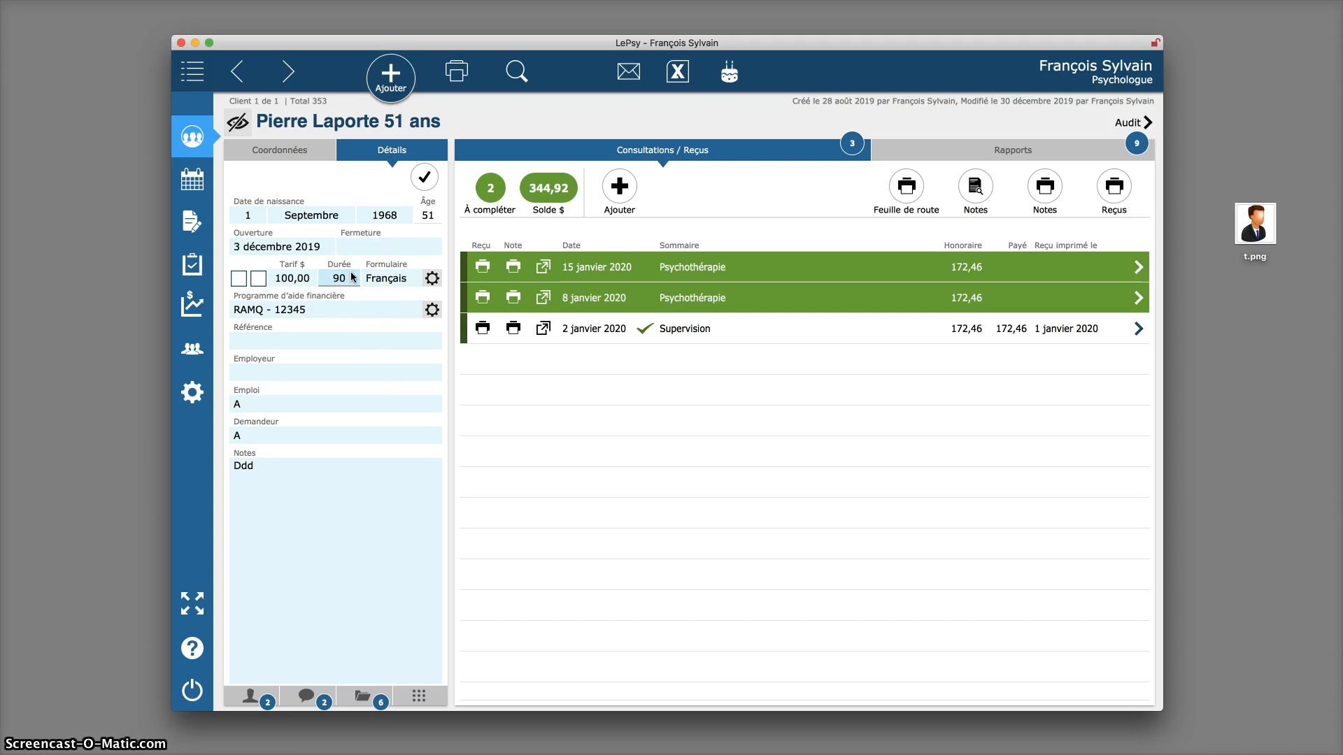
pyautogui.click(350, 277)
pyautogui.click(293, 280)
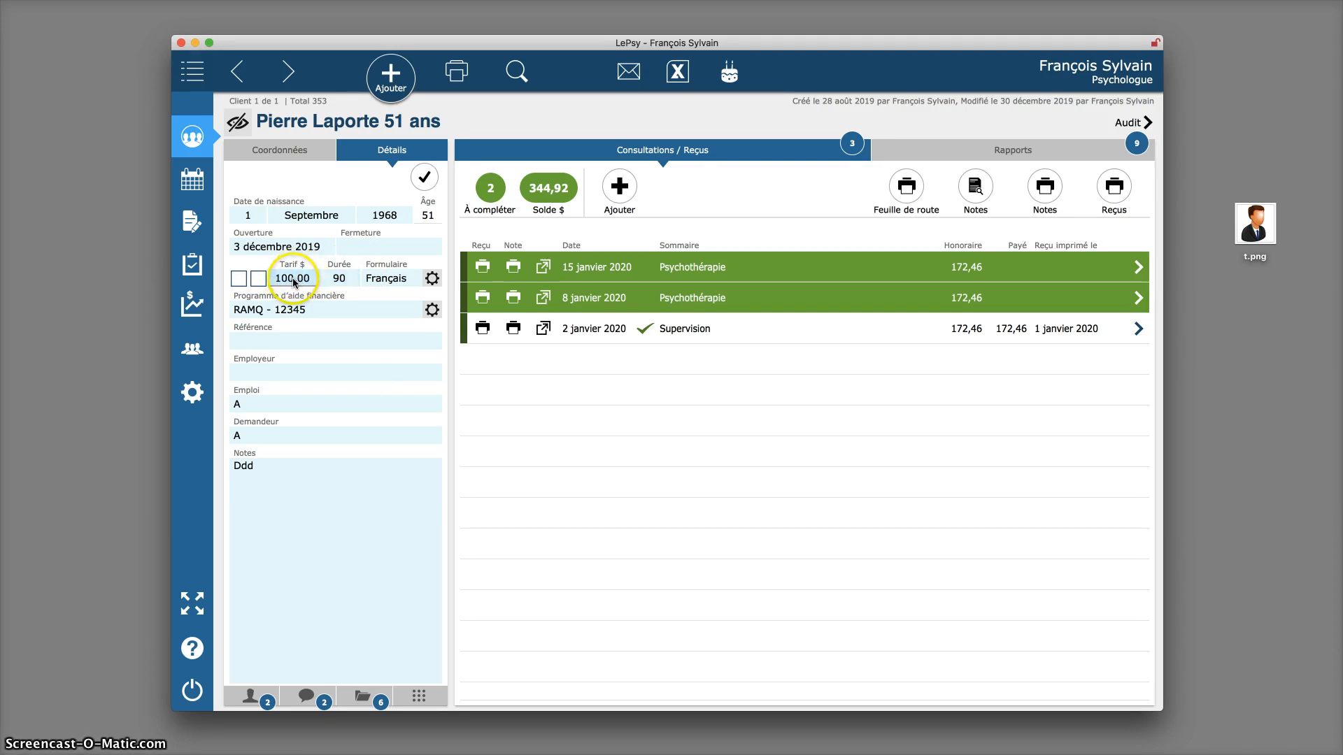
pyautogui.click(331, 284)
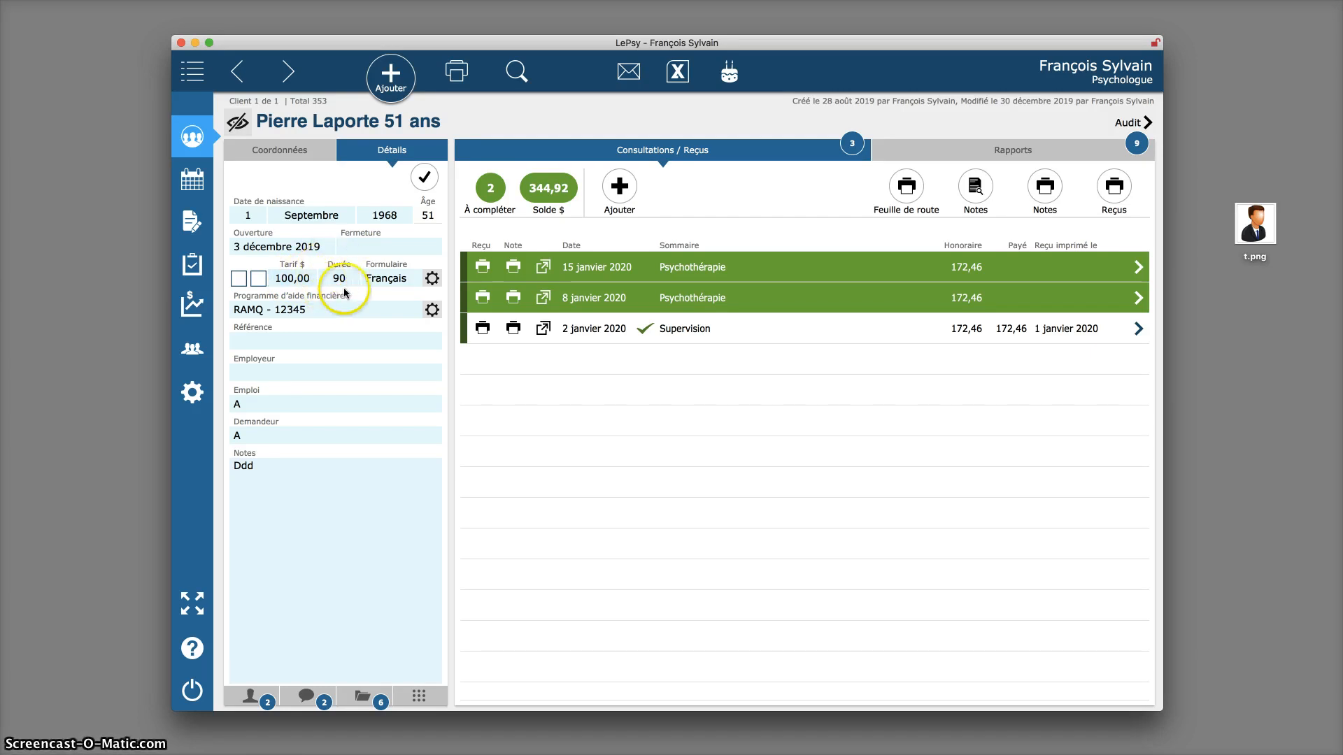
# Step: Review the form language choices in the form settings, keep Français, and close the settings
pyautogui.click(420, 279)
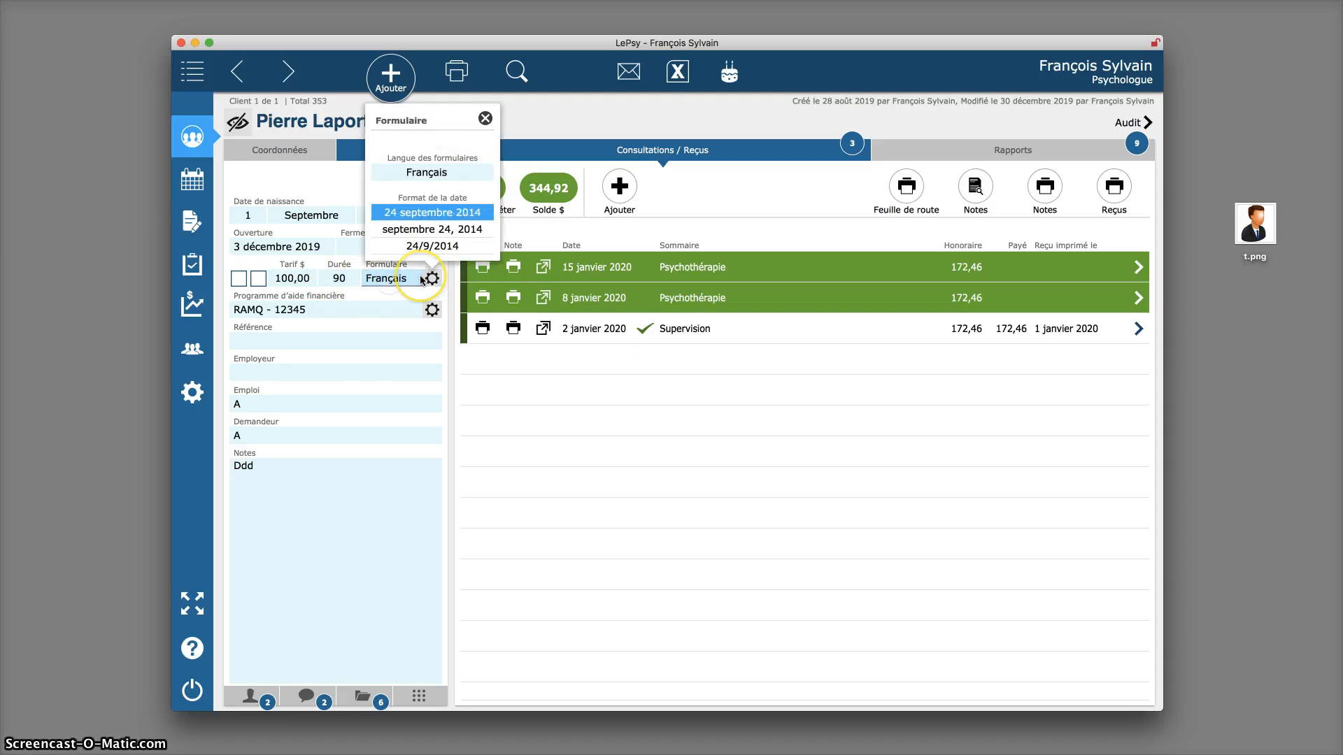
pyautogui.click(464, 173)
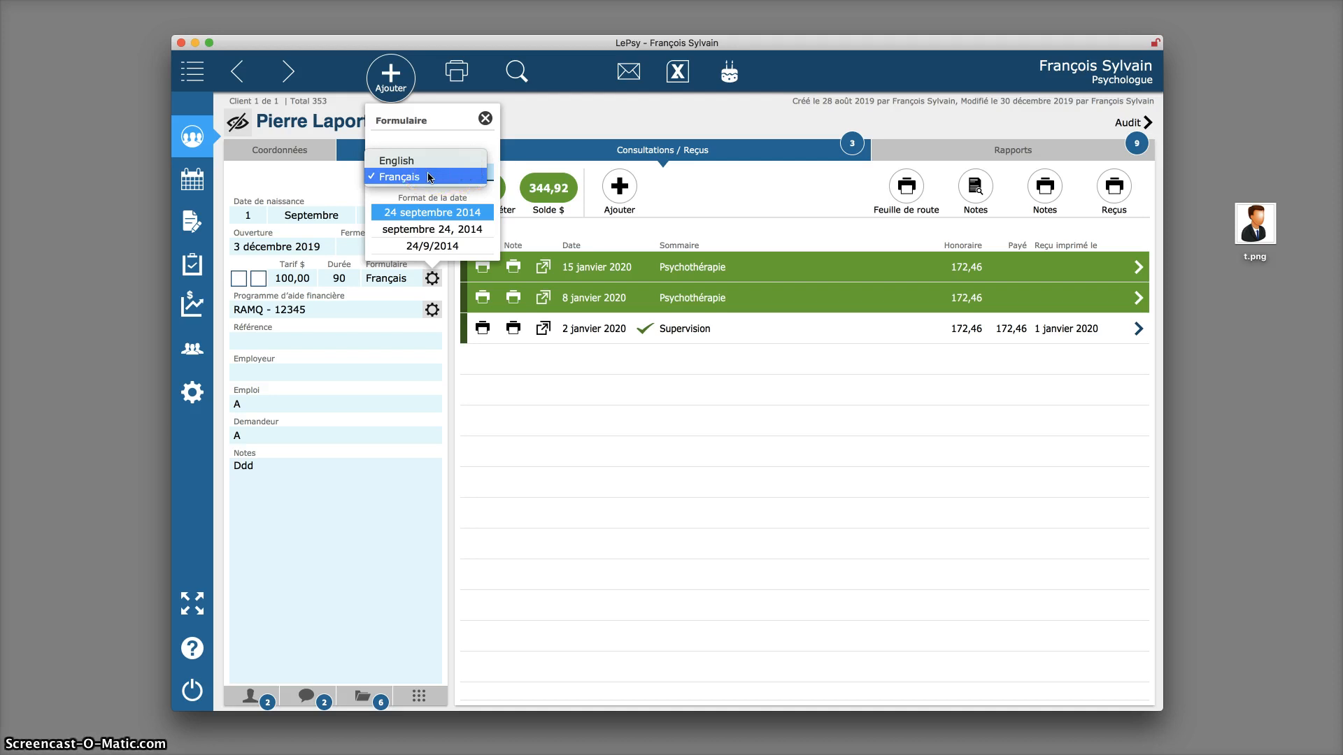
pyautogui.click(430, 177)
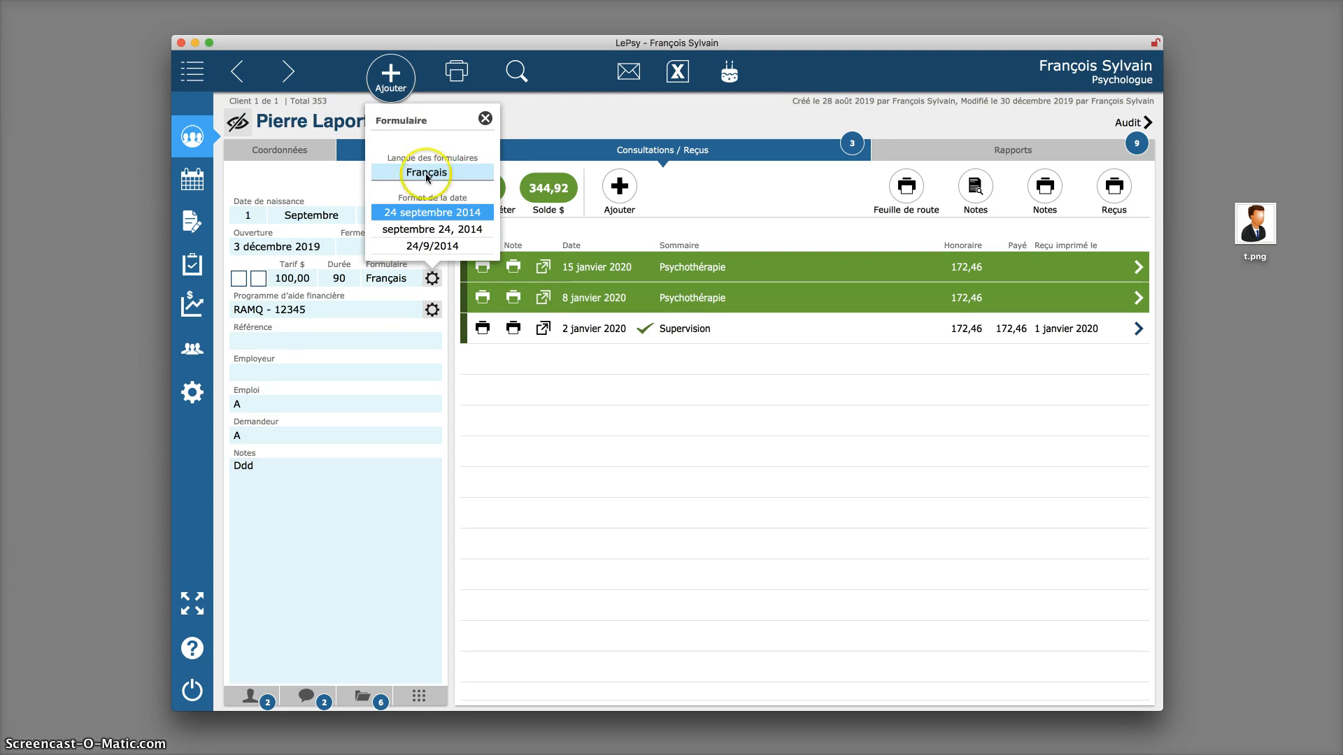
pyautogui.click(338, 186)
pyautogui.click(384, 180)
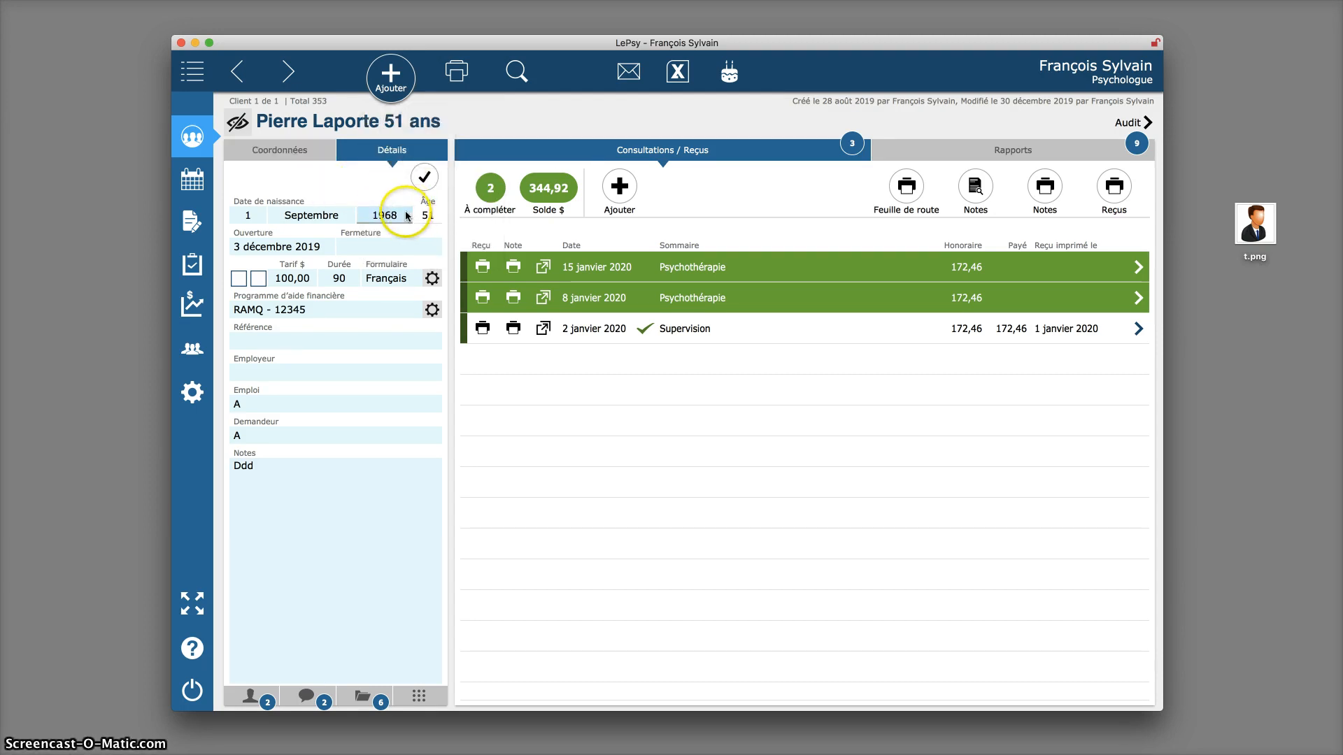
# Step: Reopen the form settings, examine the date format options, and close the settings
pyautogui.click(432, 278)
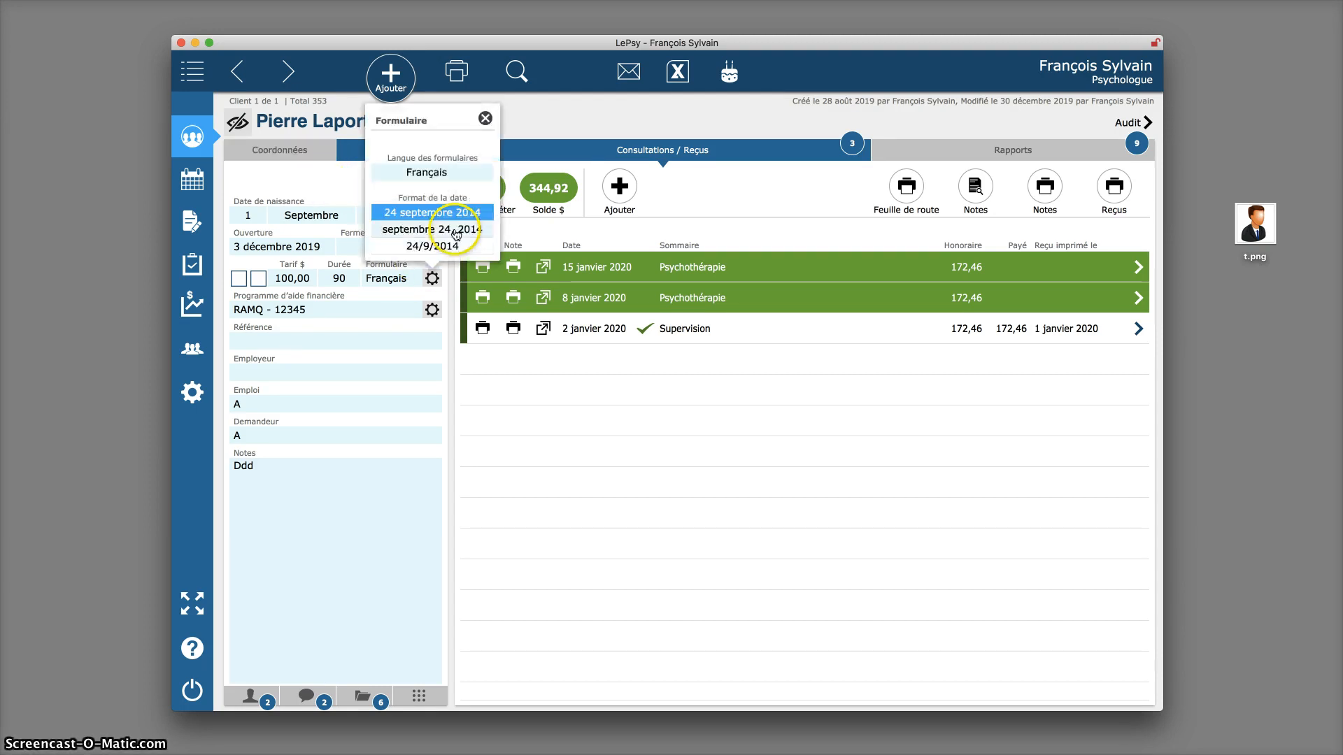
pyautogui.click(442, 250)
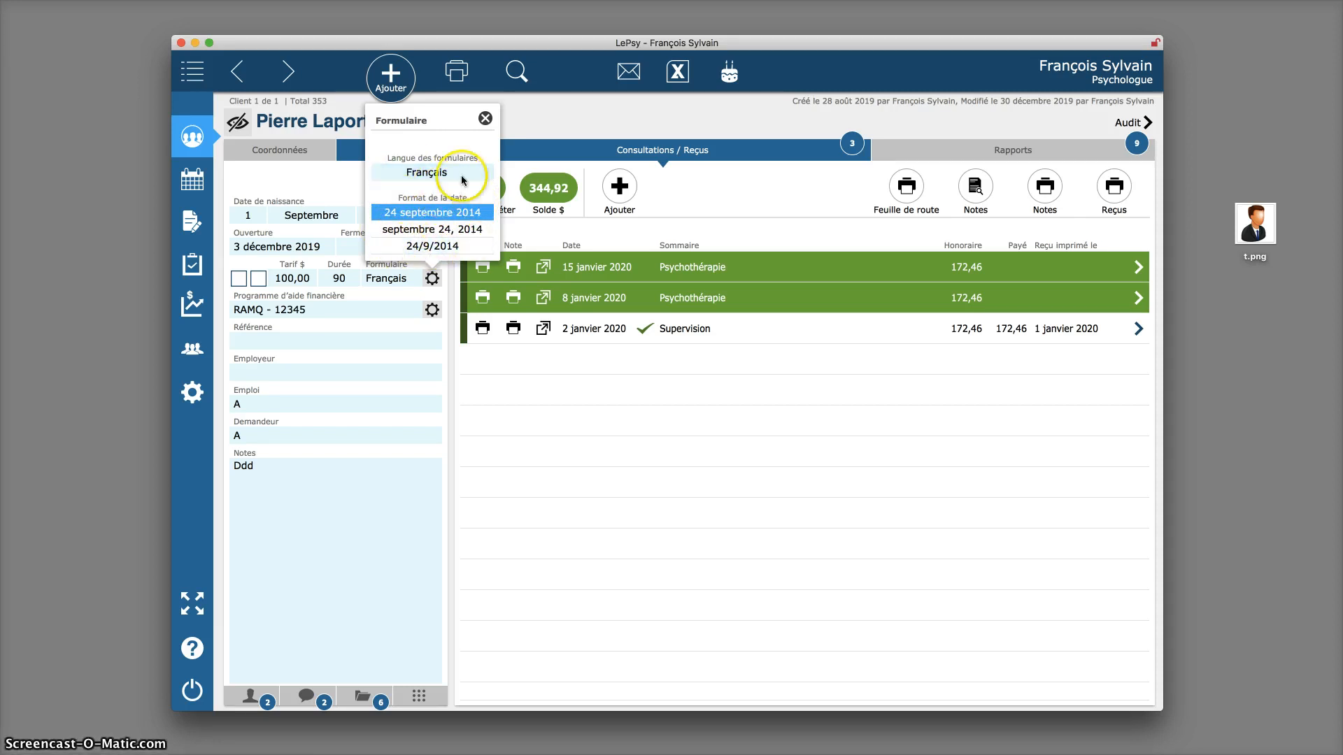
pyautogui.click(441, 181)
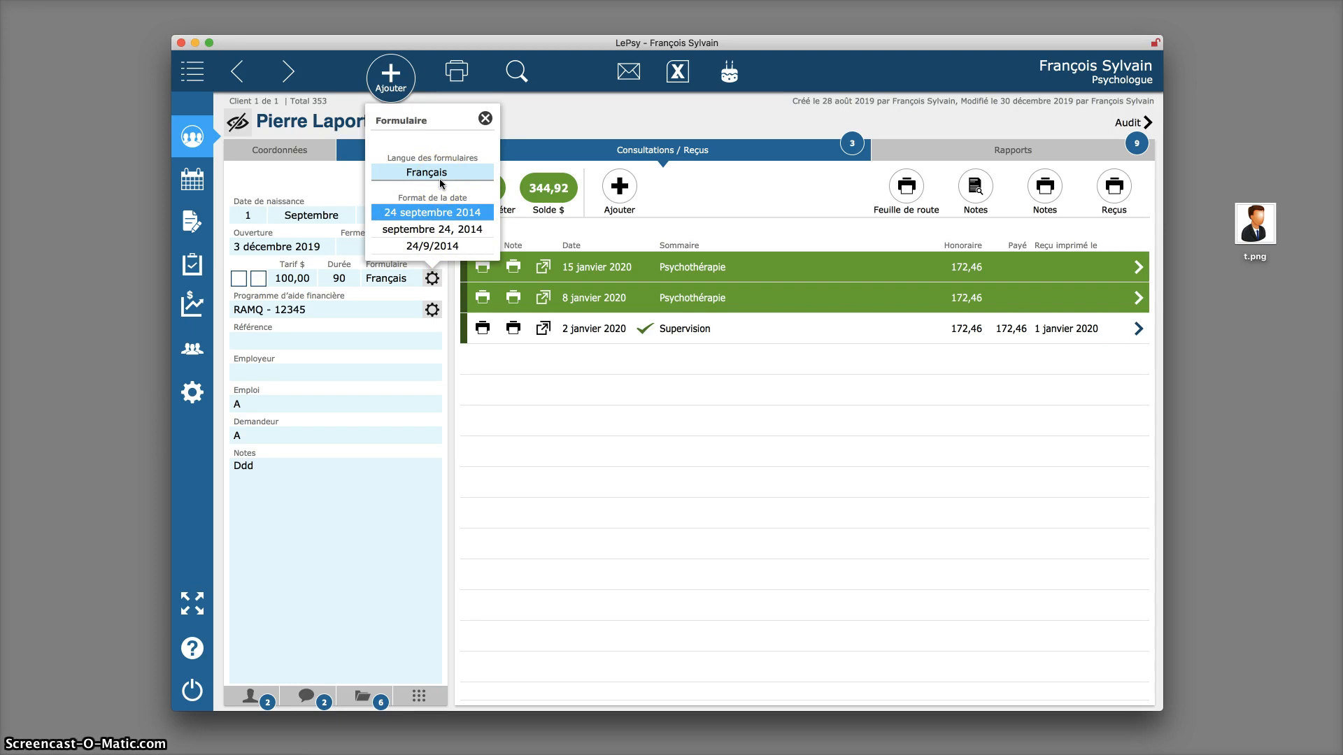
pyautogui.click(485, 119)
# Step: View the third-party payer choices and authorization number of the financial aid program, and remove the program from the client's details
pyautogui.click(307, 295)
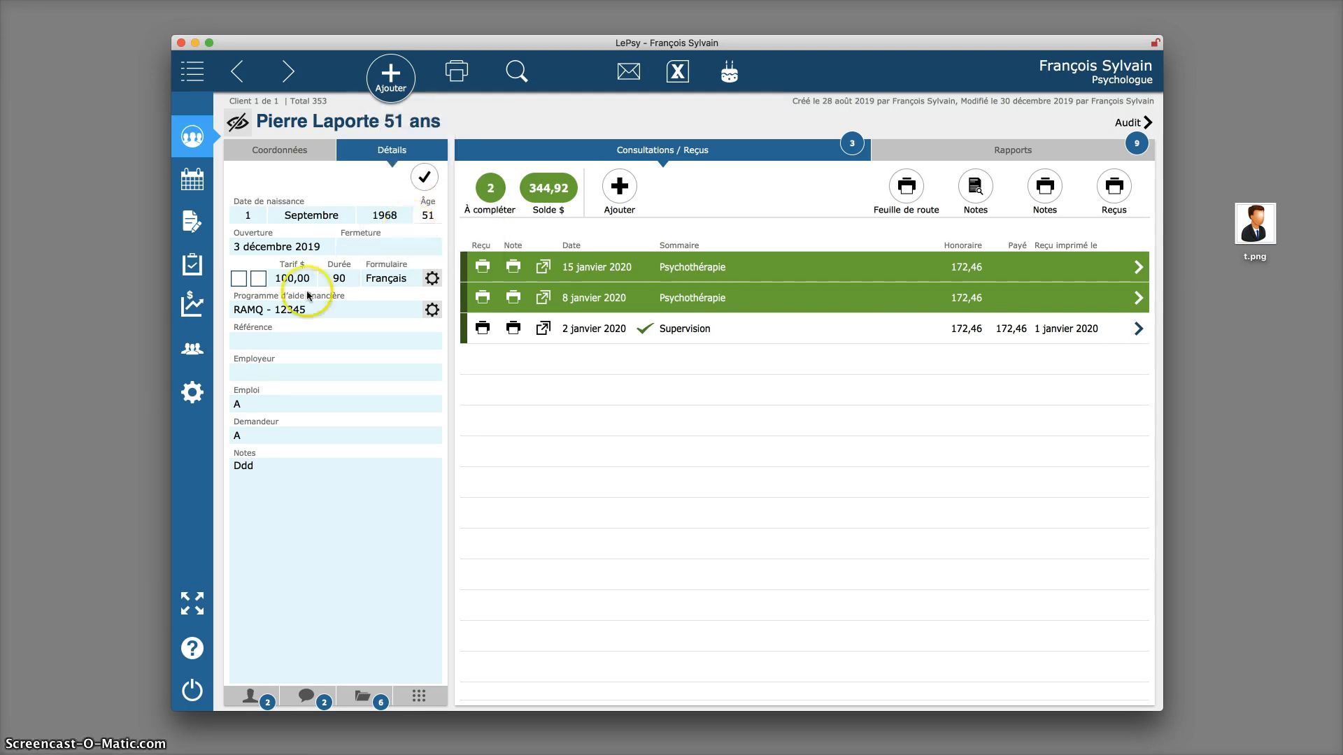
pyautogui.click(432, 310)
pyautogui.click(450, 248)
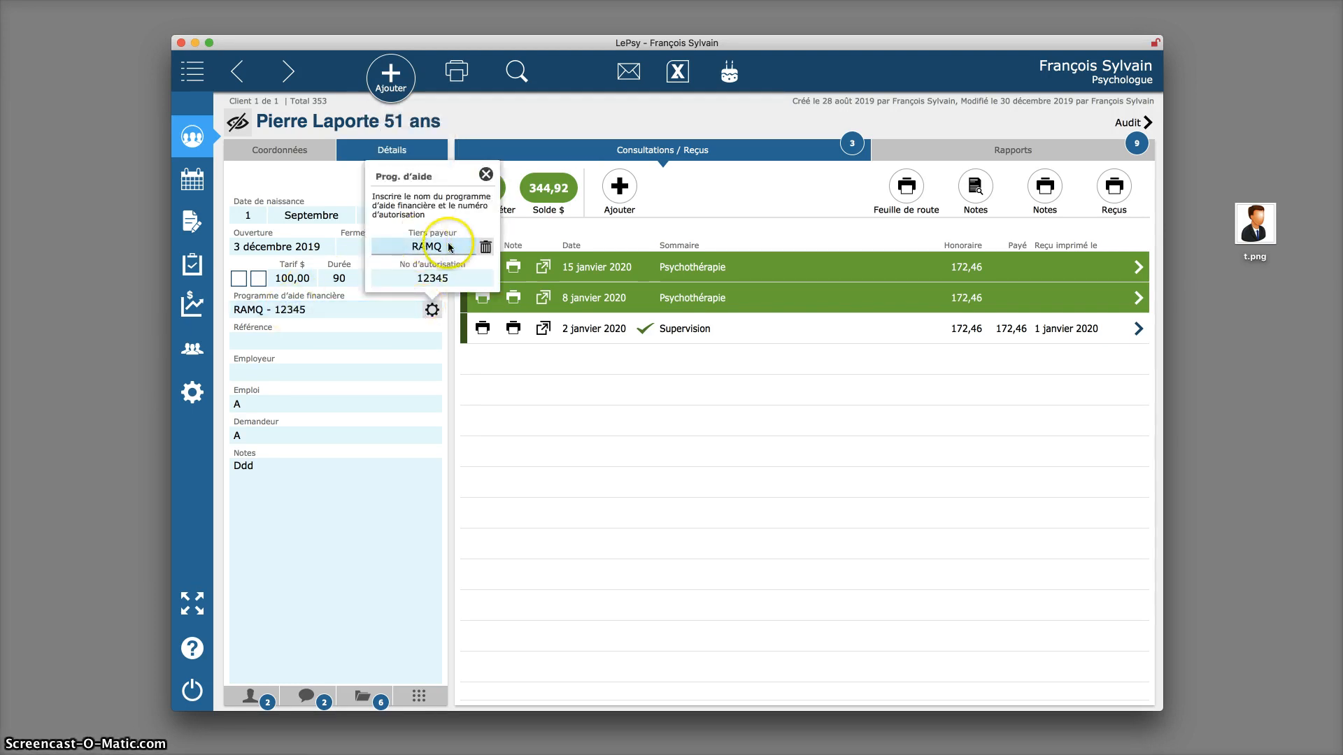
pyautogui.click(450, 247)
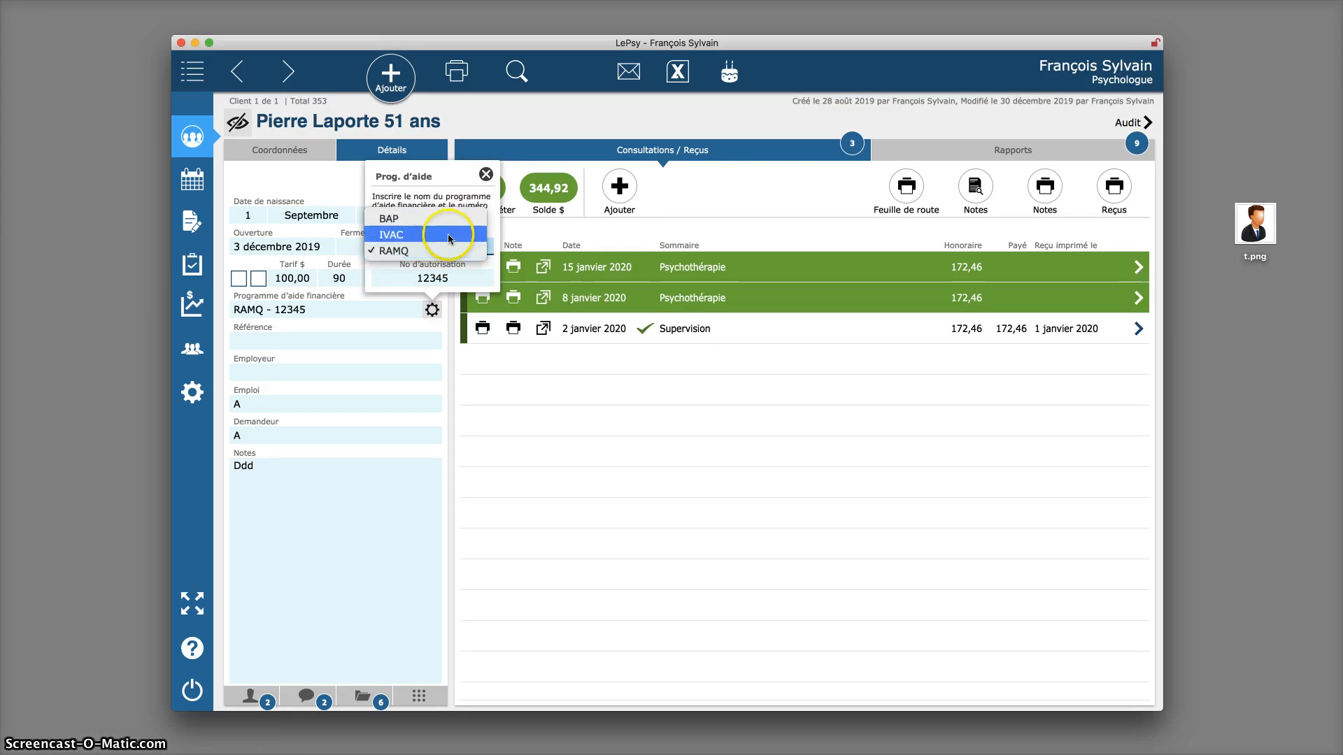
pyautogui.click(451, 276)
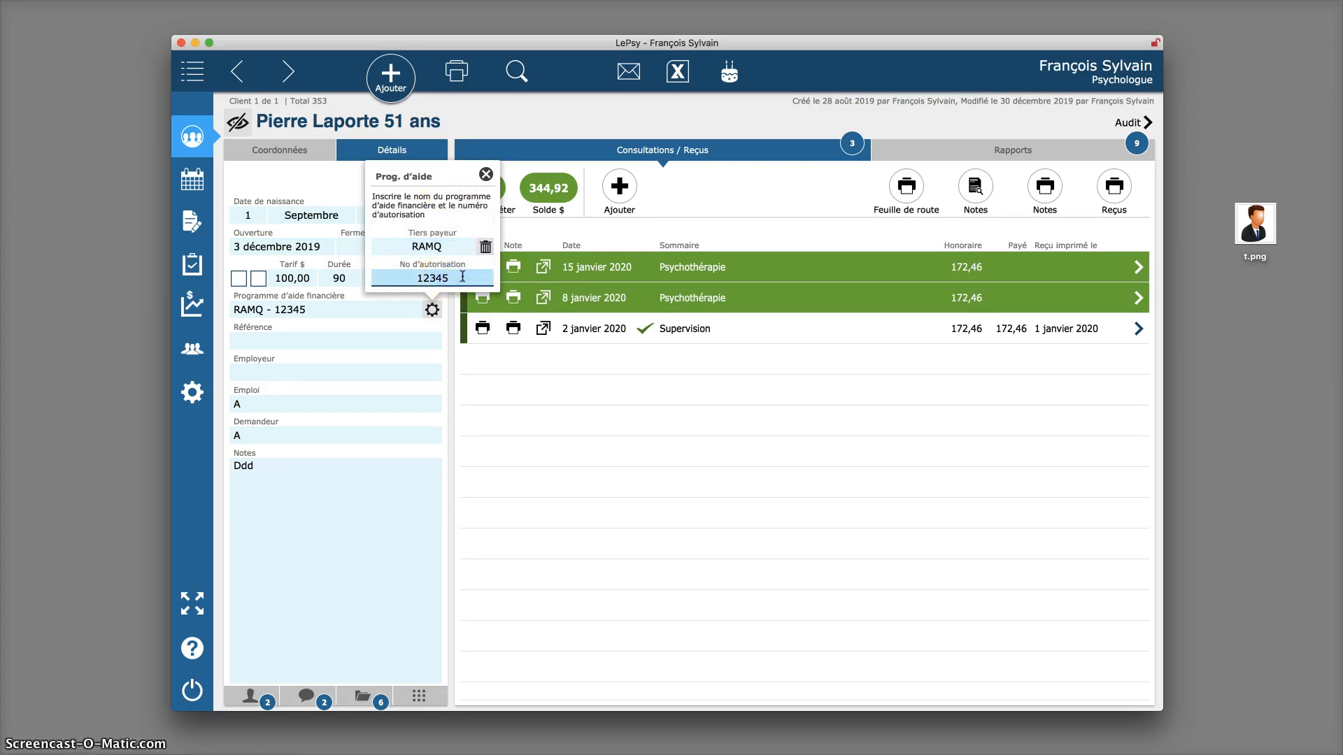
pyautogui.click(442, 214)
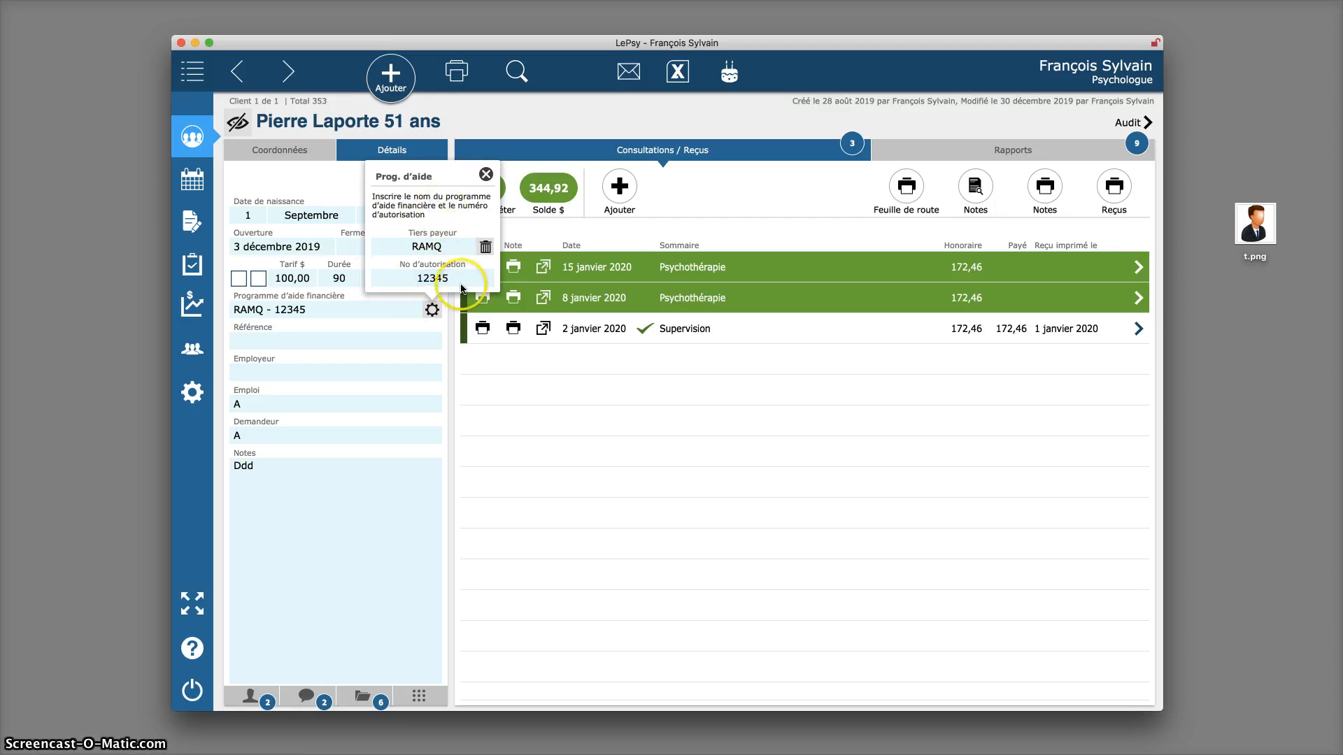
pyautogui.click(485, 248)
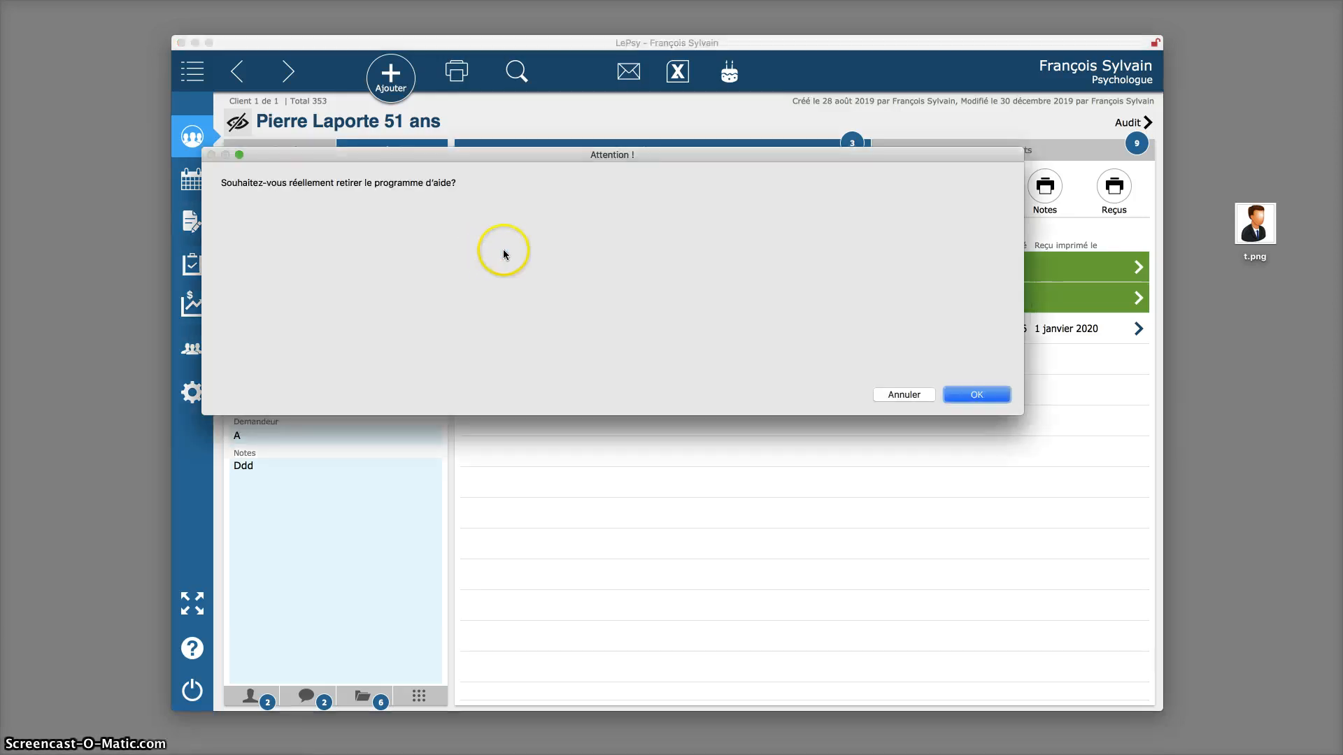
pyautogui.click(959, 390)
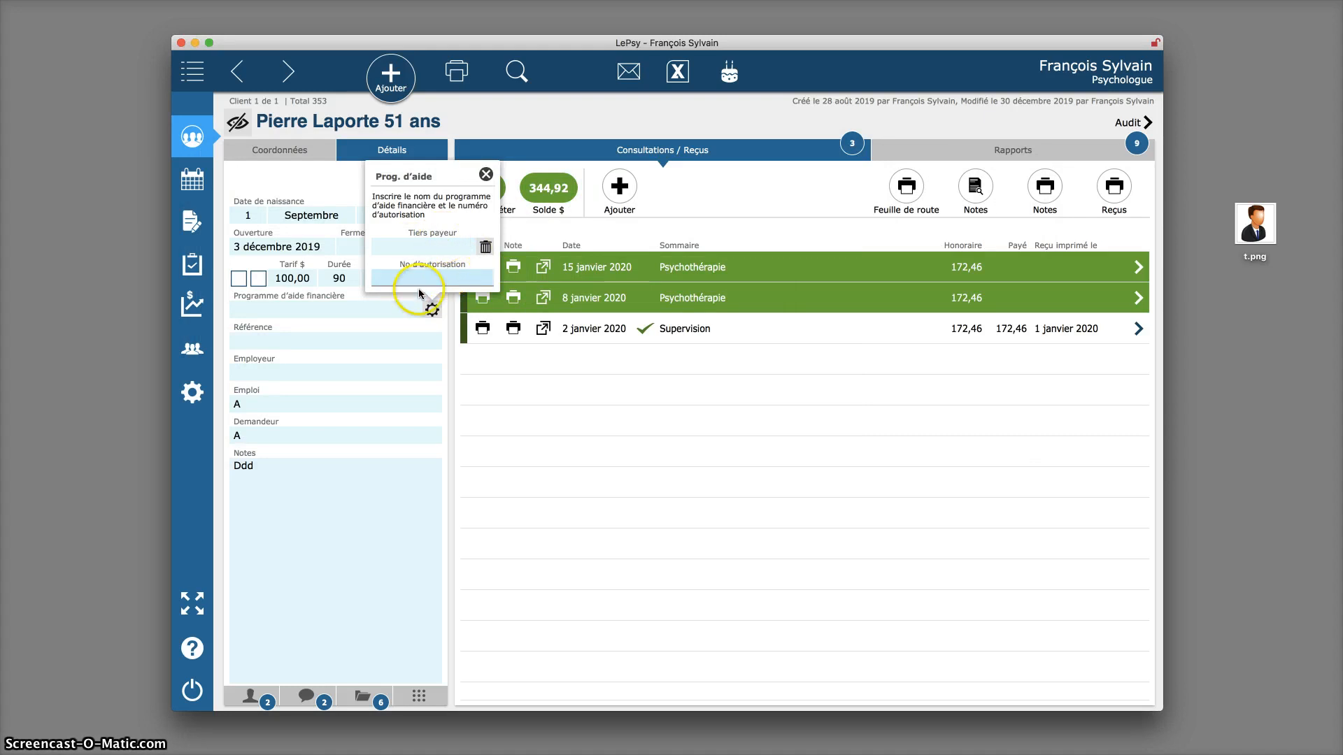
# Step: Close the financial aid settings, review the Référence choices, and inspect the Employeur value list without changing it
pyautogui.click(280, 339)
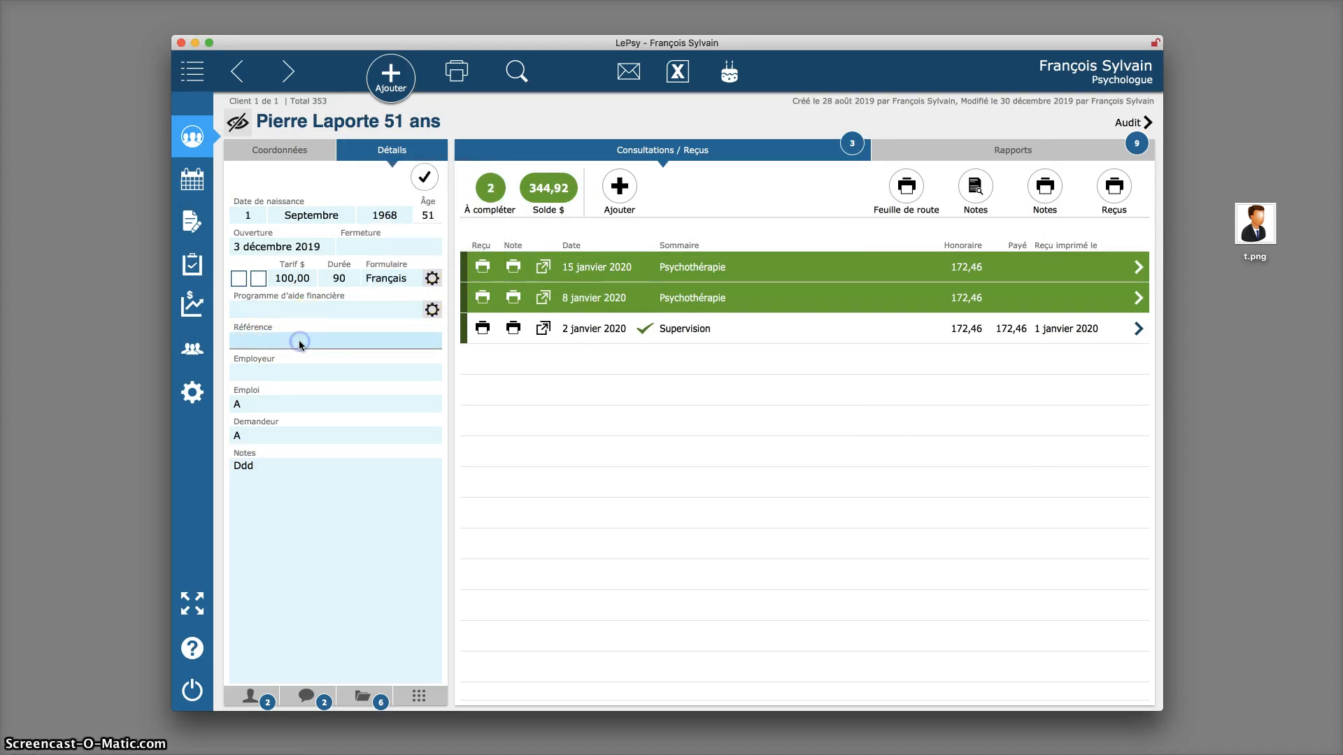
pyautogui.click(300, 341)
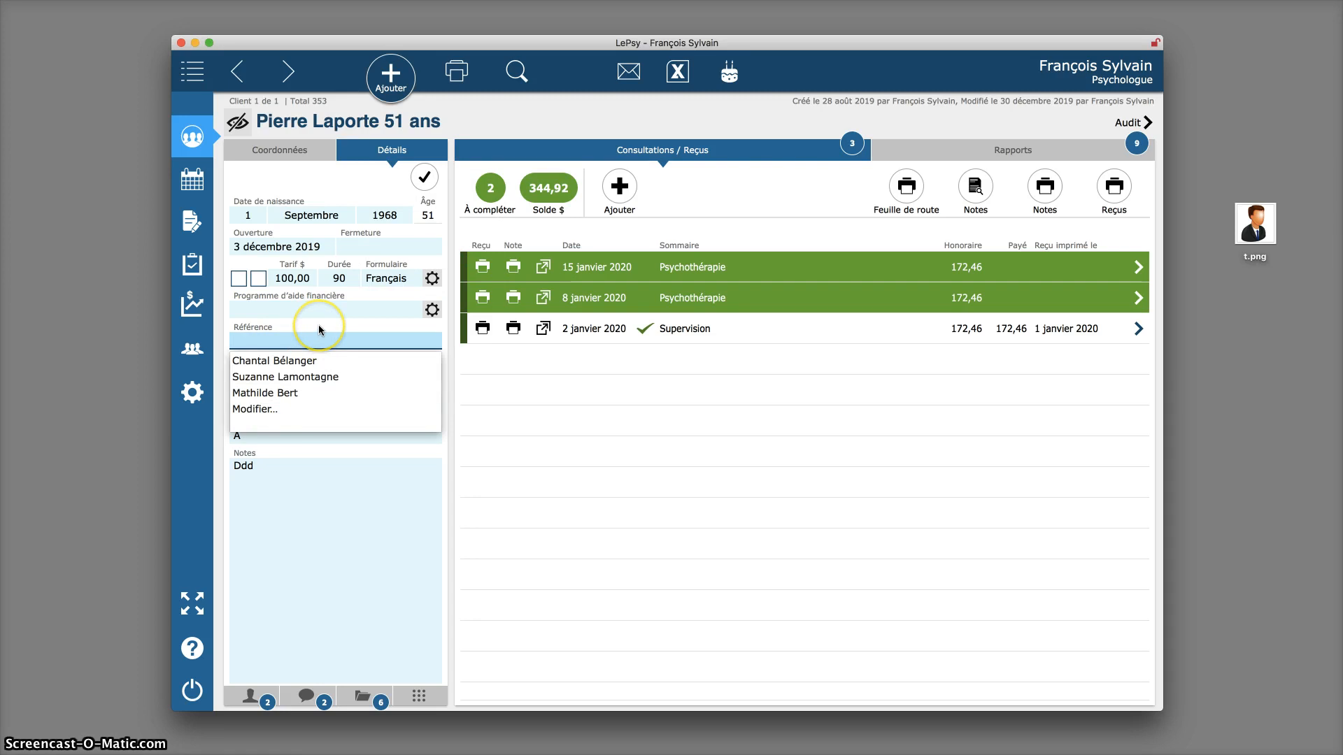
pyautogui.click(318, 324)
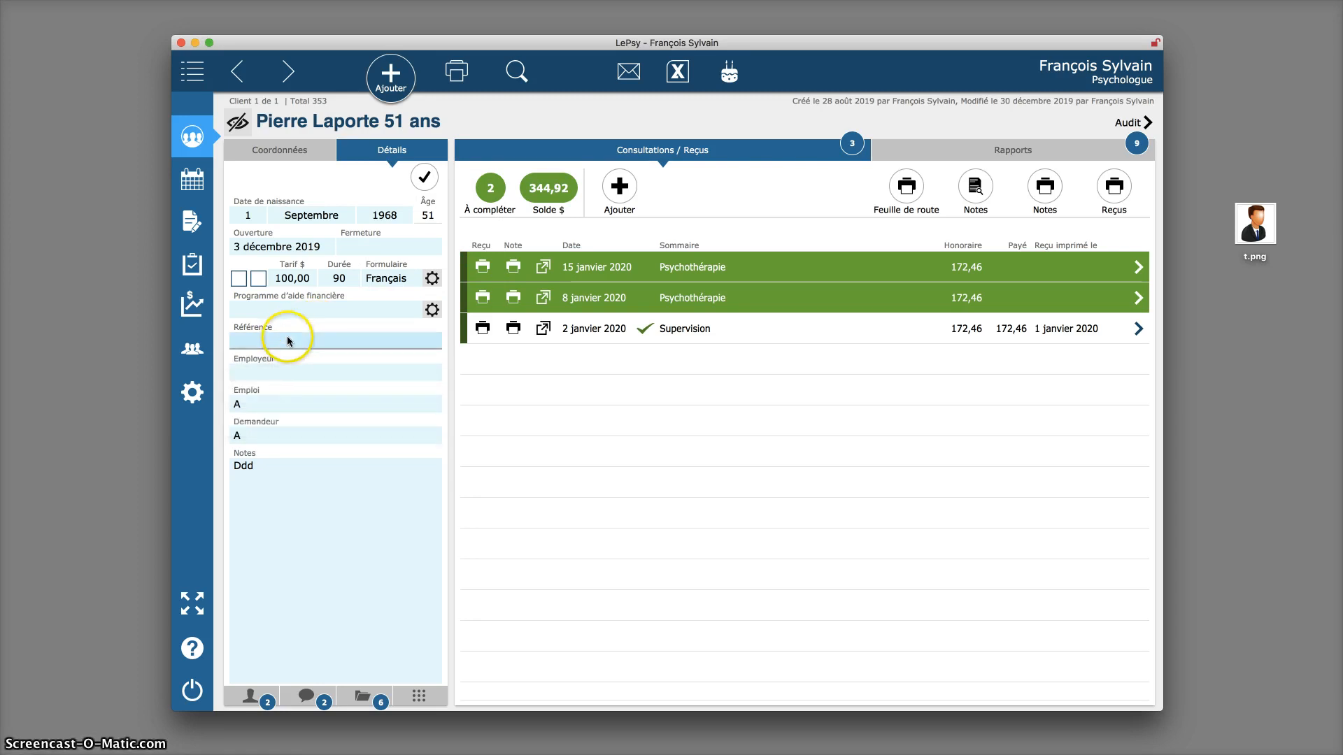
pyautogui.click(266, 363)
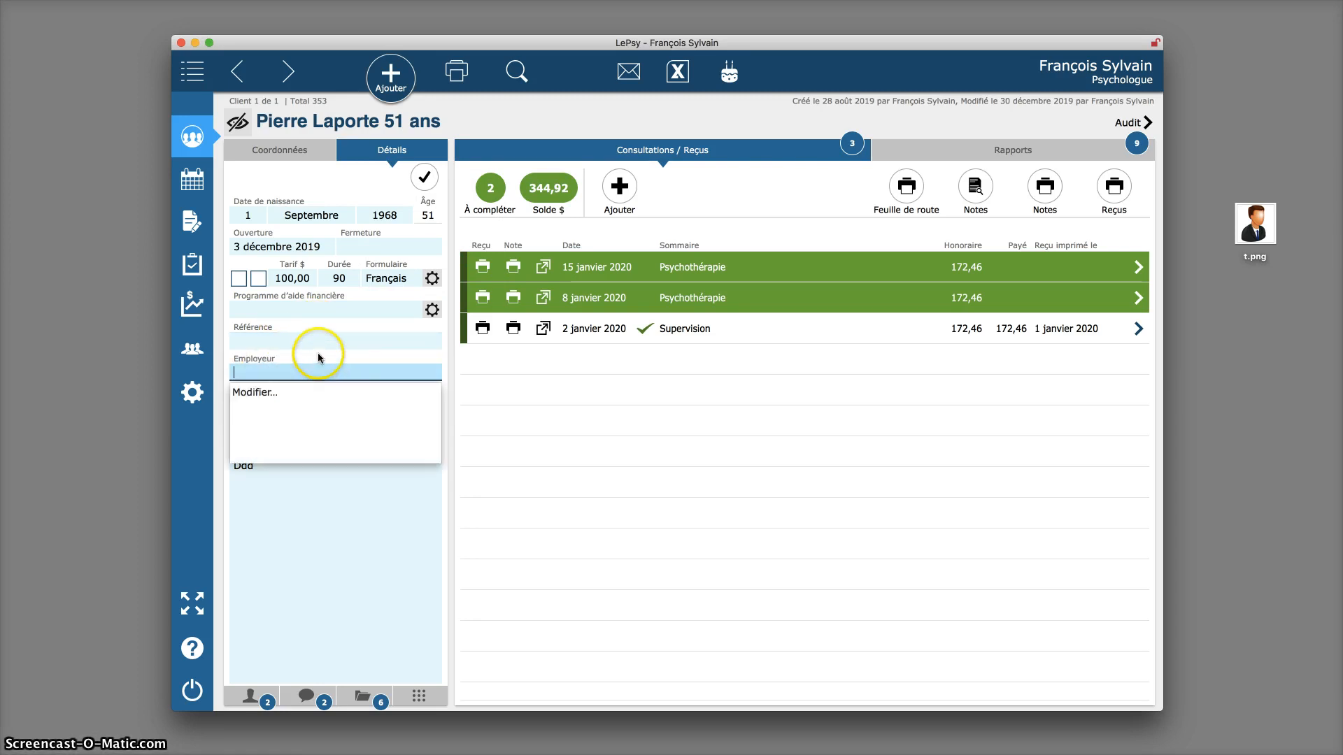
pyautogui.click(262, 391)
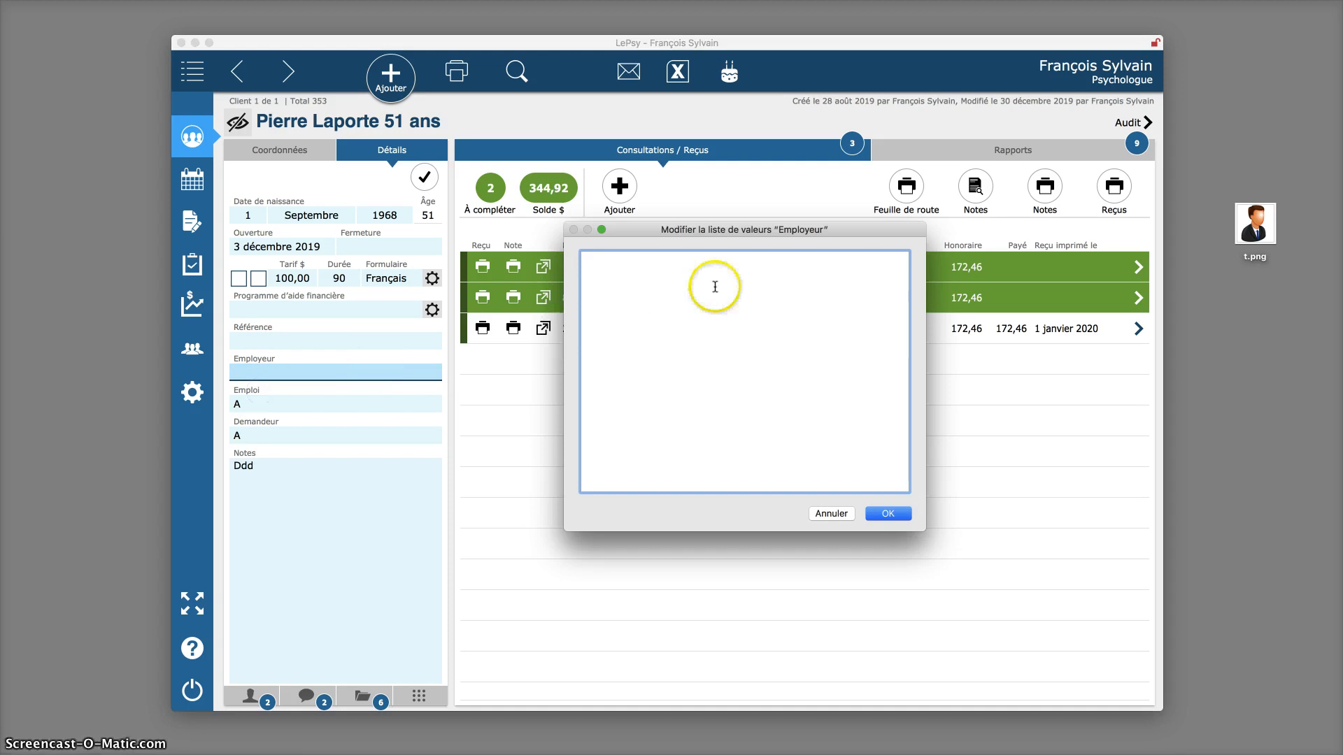
pyautogui.click(831, 513)
# Step: Clear the Emploi and Demandeur fields in the client's details
pyautogui.click(274, 403)
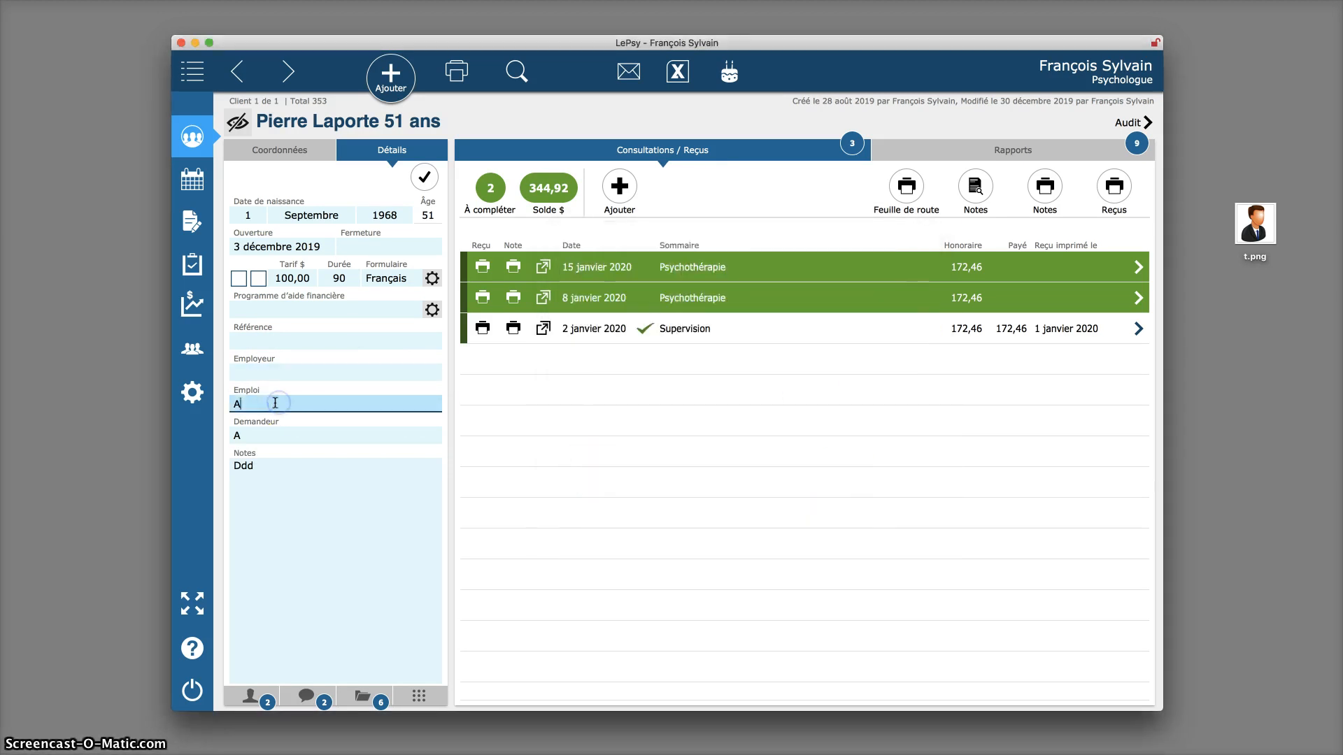
pyautogui.moveTo(275, 402); pyautogui.dragTo(212, 400)
pyautogui.press('BackSpace')
pyautogui.click(266, 433)
pyautogui.press('BackSpace')
pyautogui.click(293, 404)
pyautogui.click(285, 428)
# Step: Delete the text in the Notes field of the client's details
pyautogui.click(301, 466)
pyautogui.moveTo(296, 487); pyautogui.dragTo(228, 469)
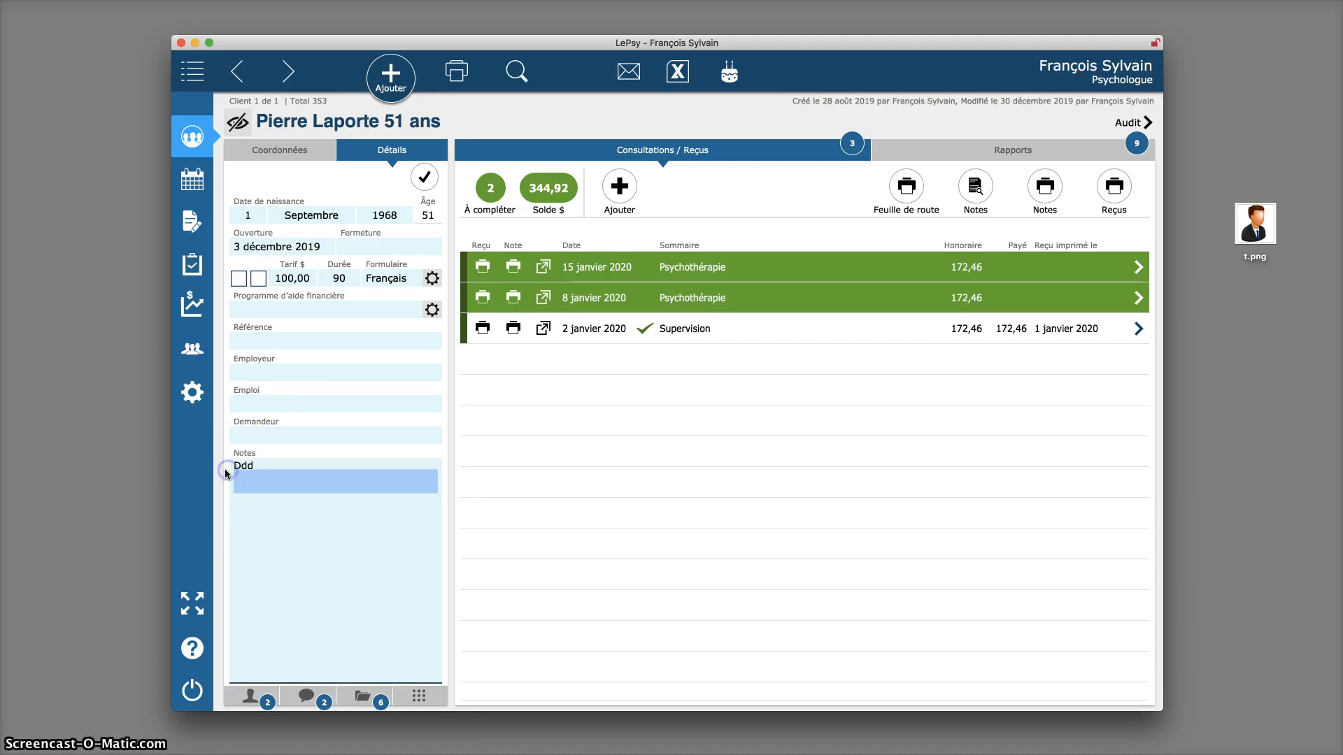
pyautogui.write('D')
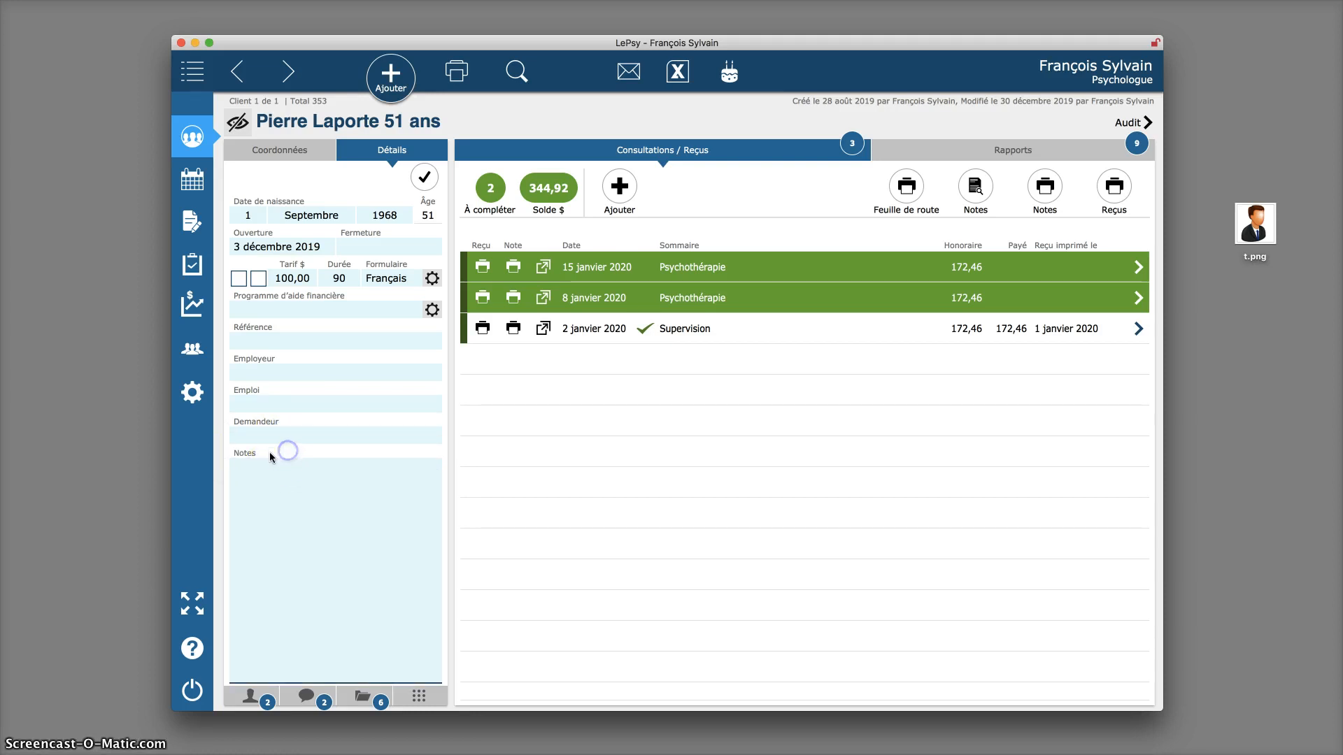
# Step: Open the client's resource persons and view the record of the existing mother contact
pyautogui.click(251, 698)
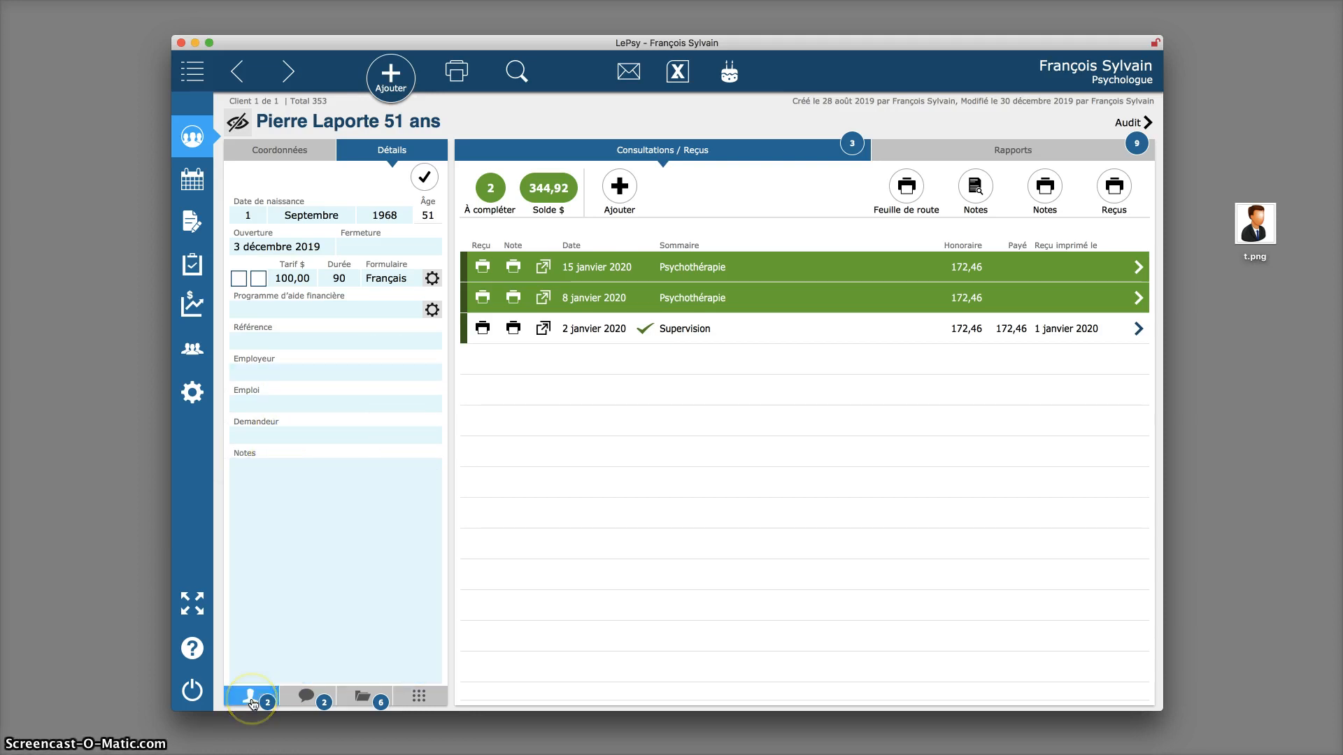
pyautogui.click(252, 700)
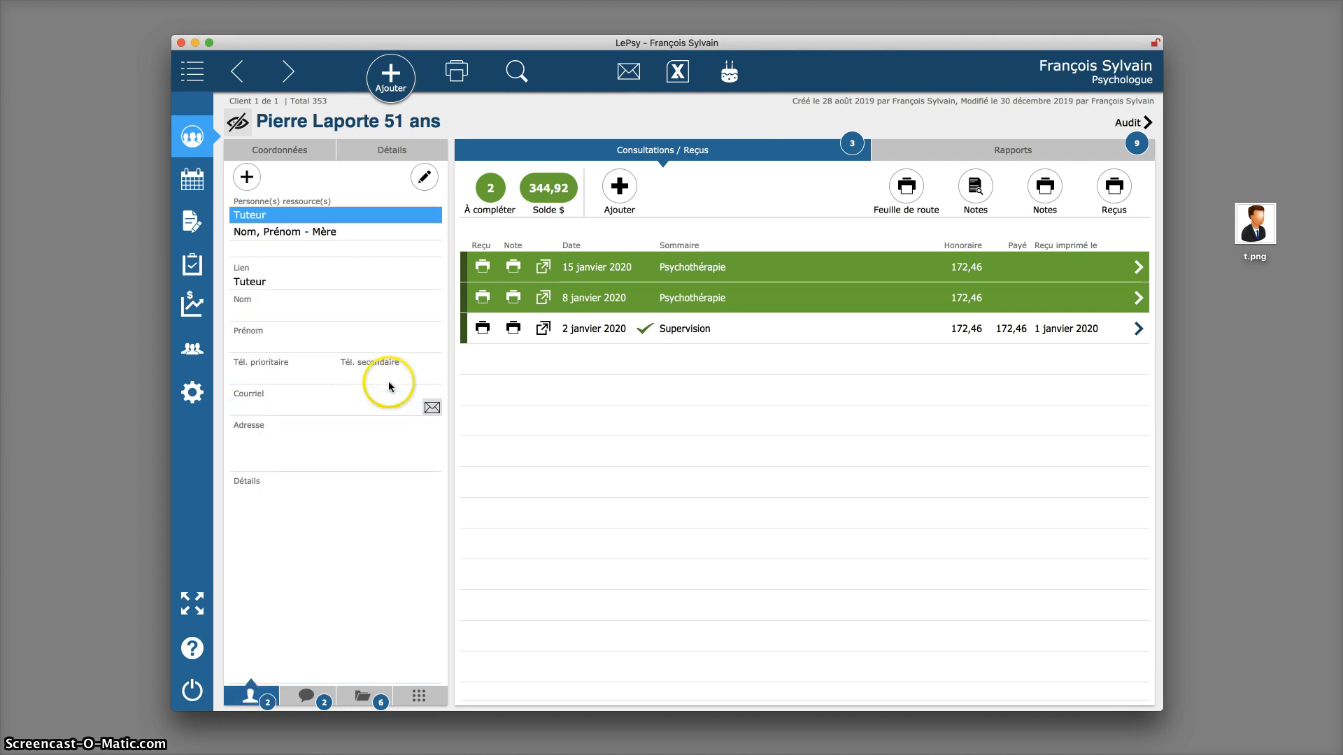
pyautogui.click(317, 230)
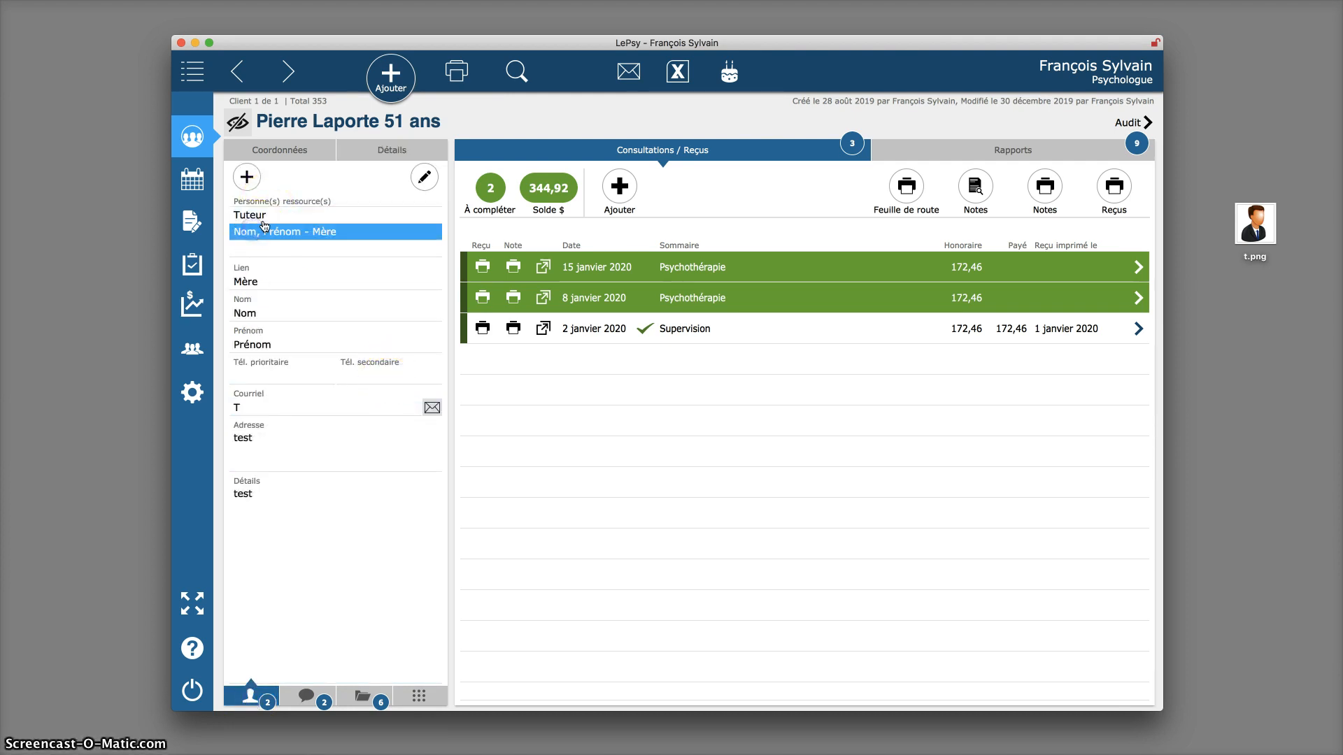
pyautogui.click(323, 203)
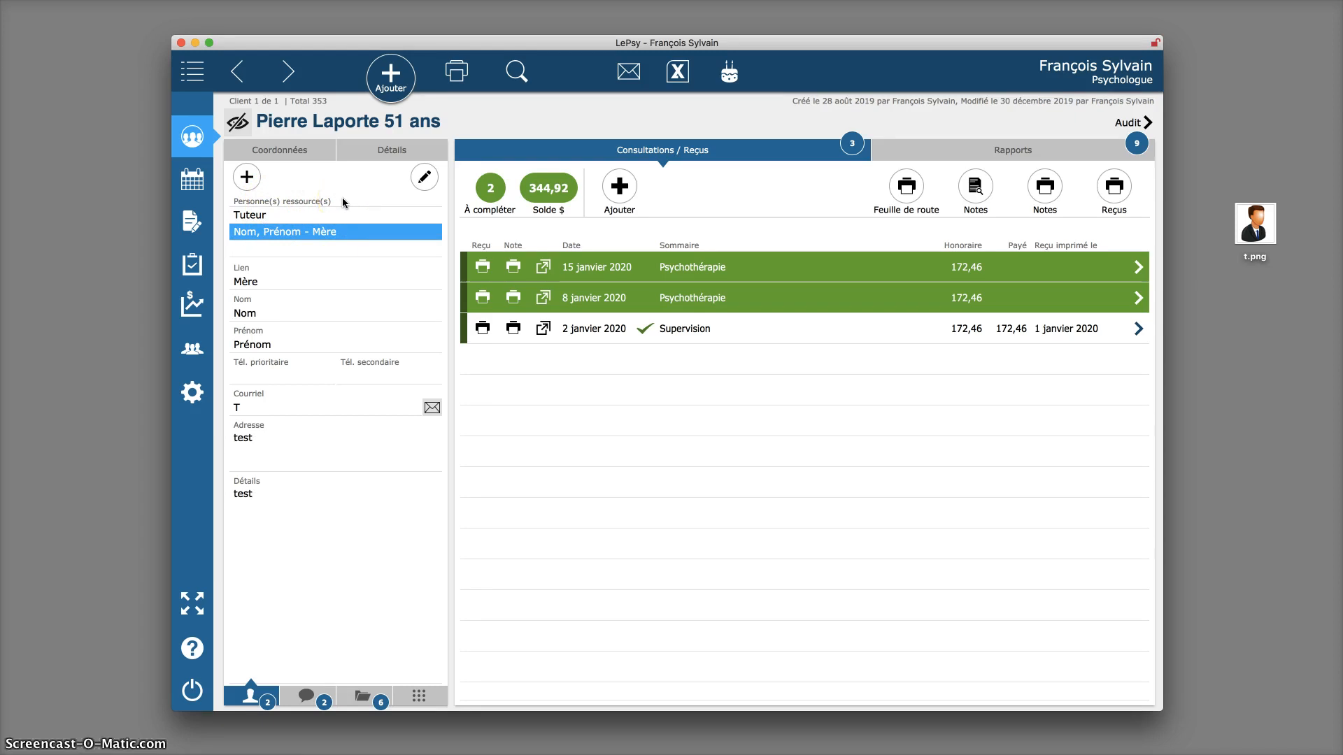
# Step: Add a resource person with the link Mère, and enter the contact's last and first names
pyautogui.click(246, 176)
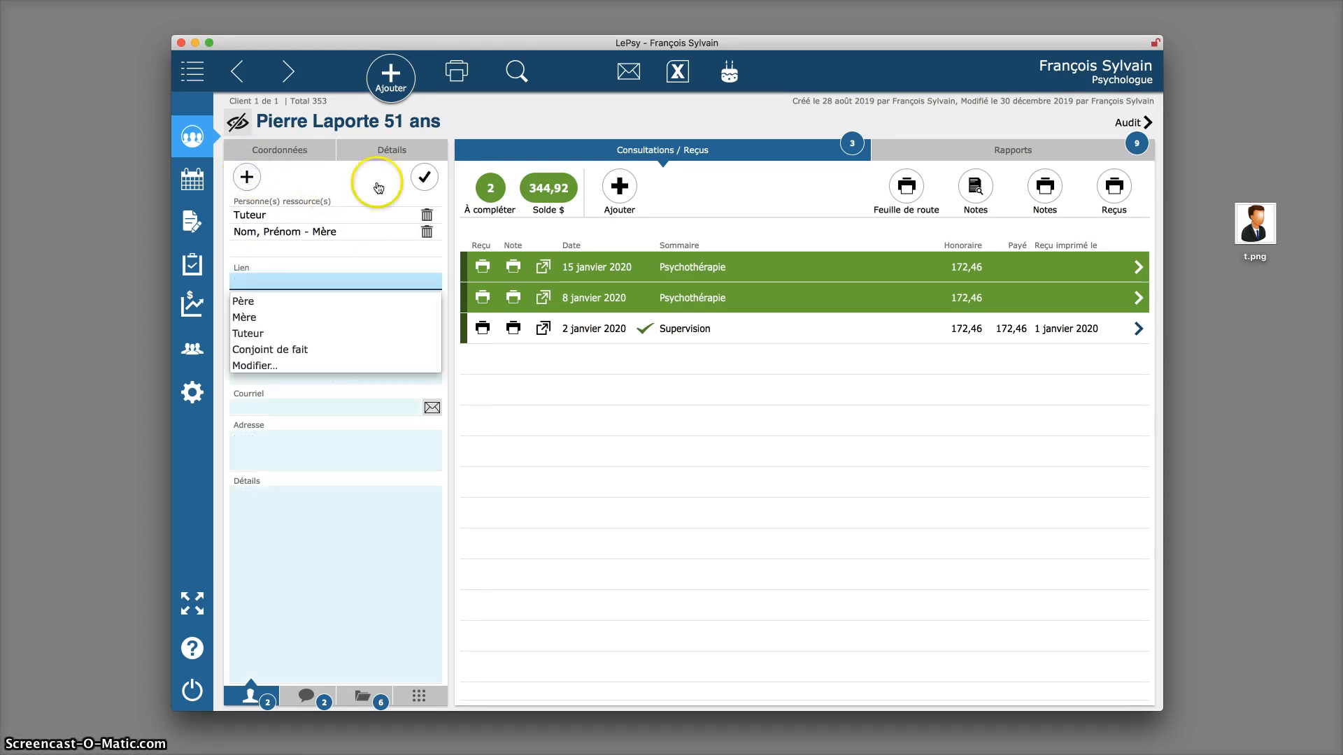
pyautogui.click(260, 317)
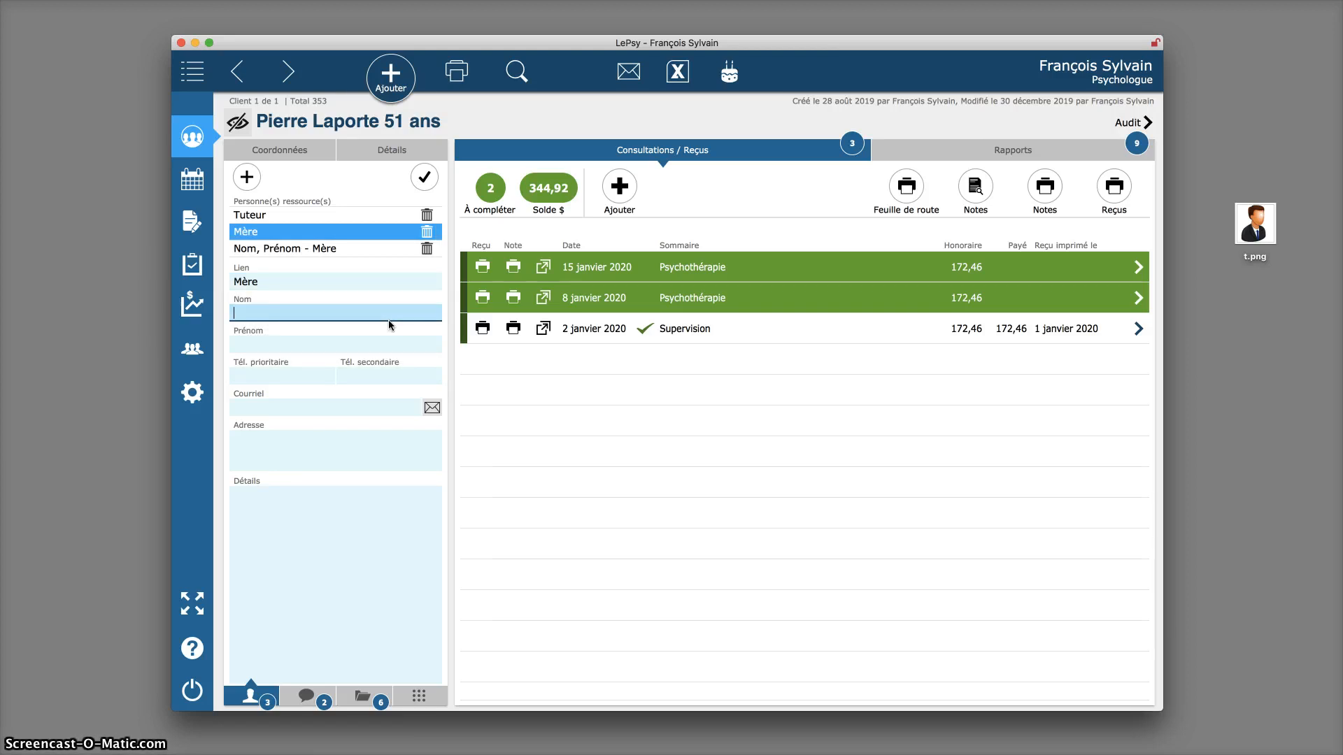
pyautogui.write('Nom de famille')
pyautogui.press('Tab')
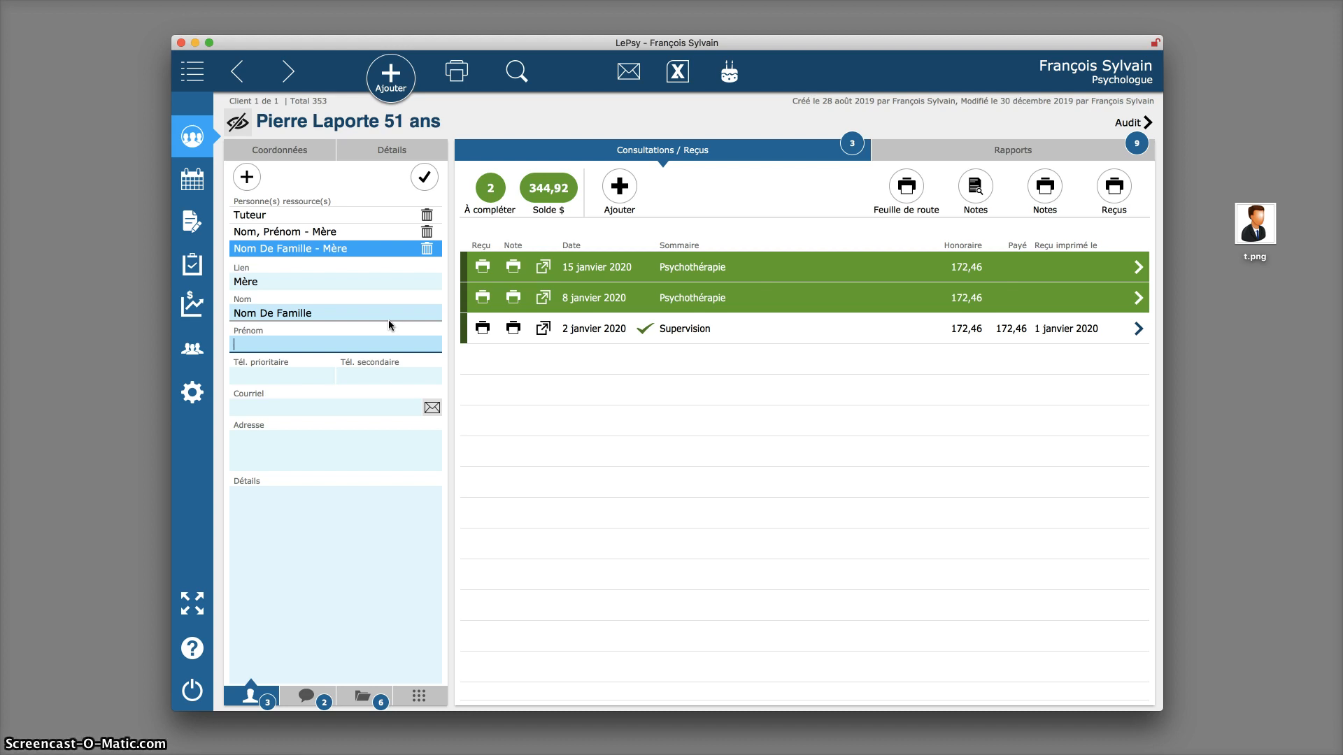
pyautogui.write('lucille')
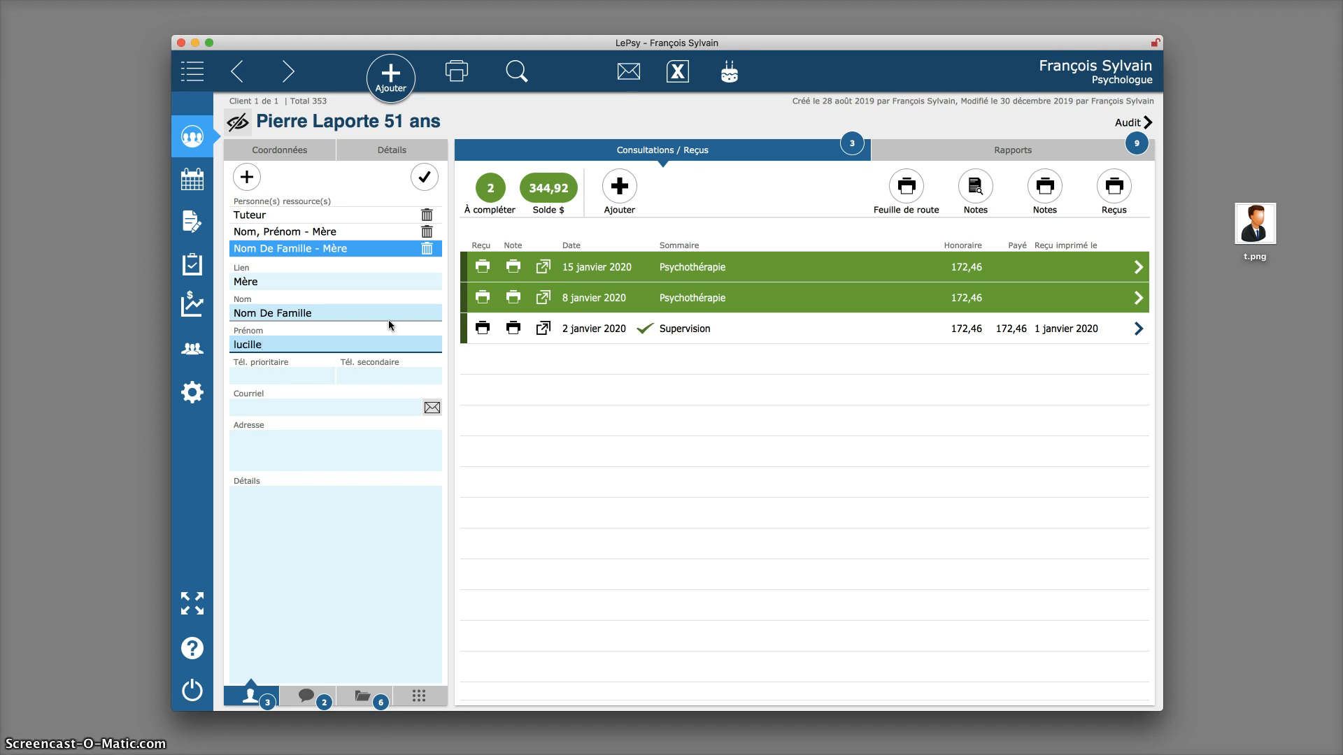
pyautogui.press('Tab')
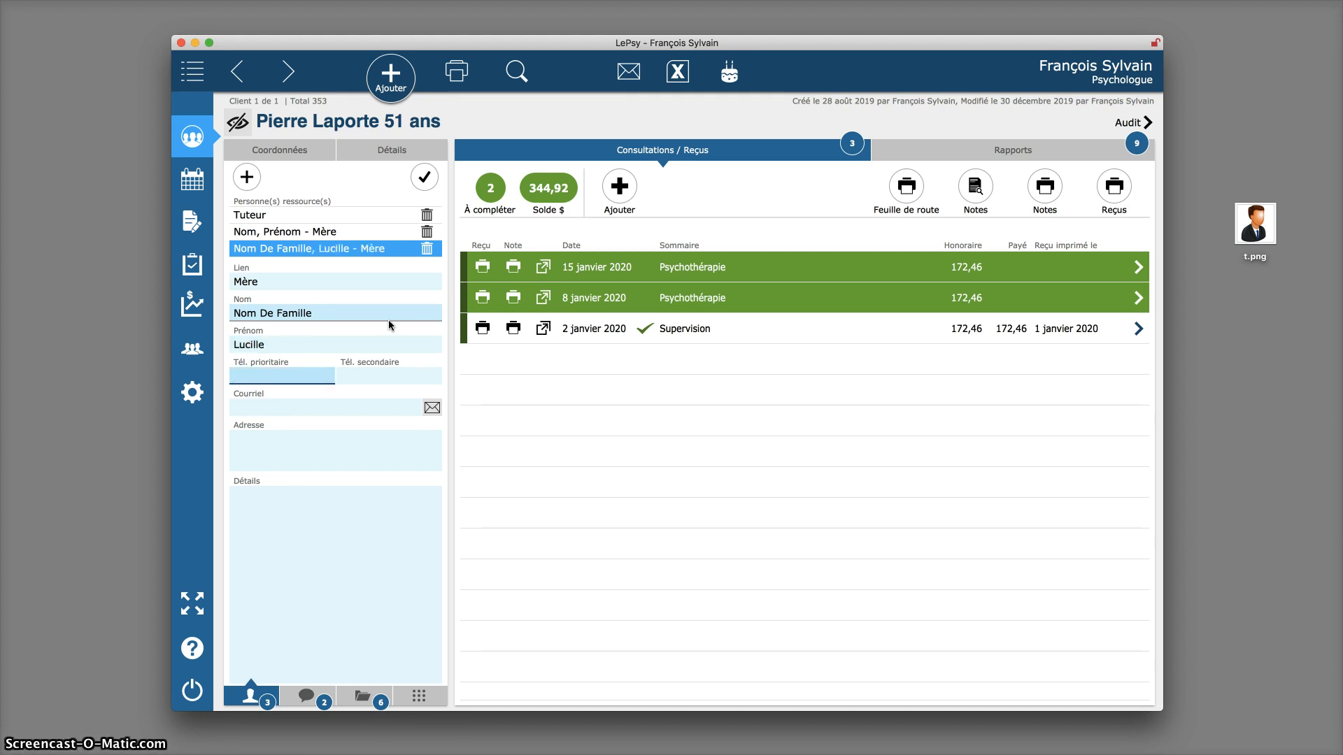
# Step: Enter the new resource person's priority phone number, leaving the secondary phone, address and details fields blank
pyautogui.write('418')
pyautogui.write('555121')
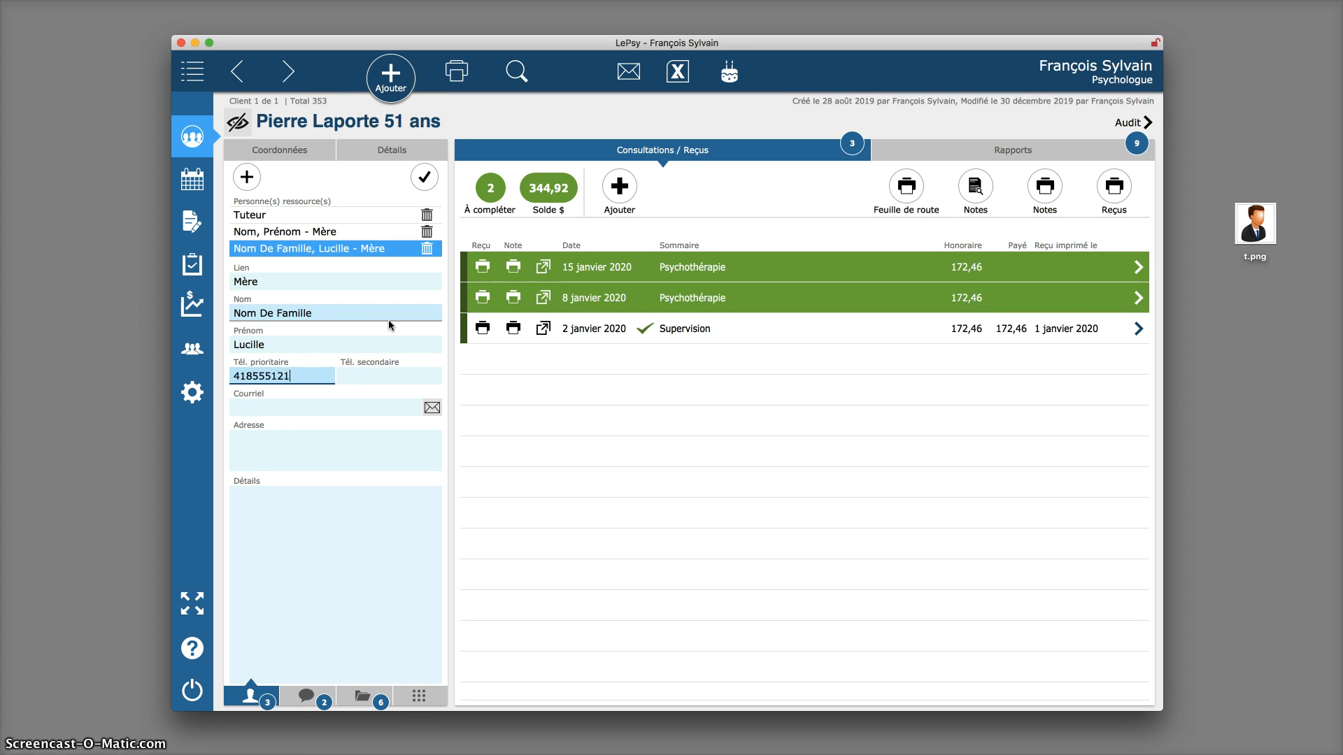
pyautogui.write('2')
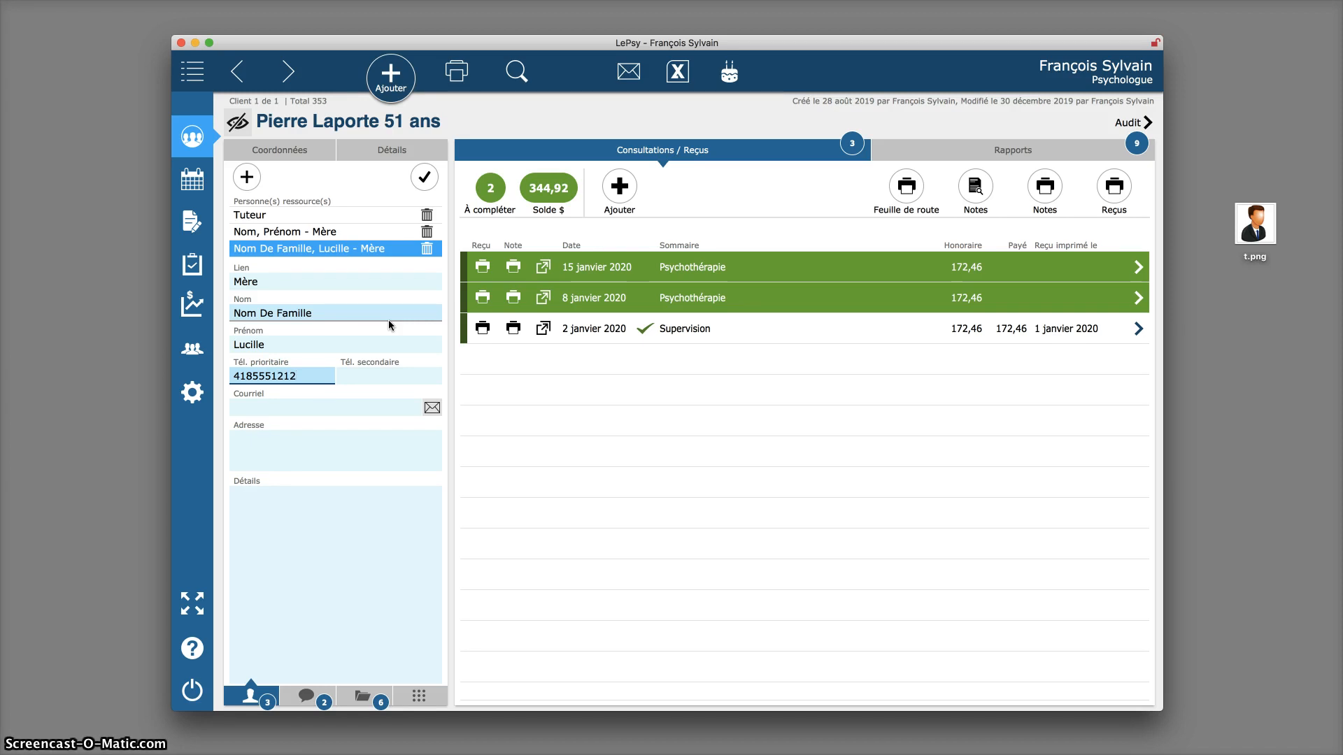
pyautogui.click(315, 370)
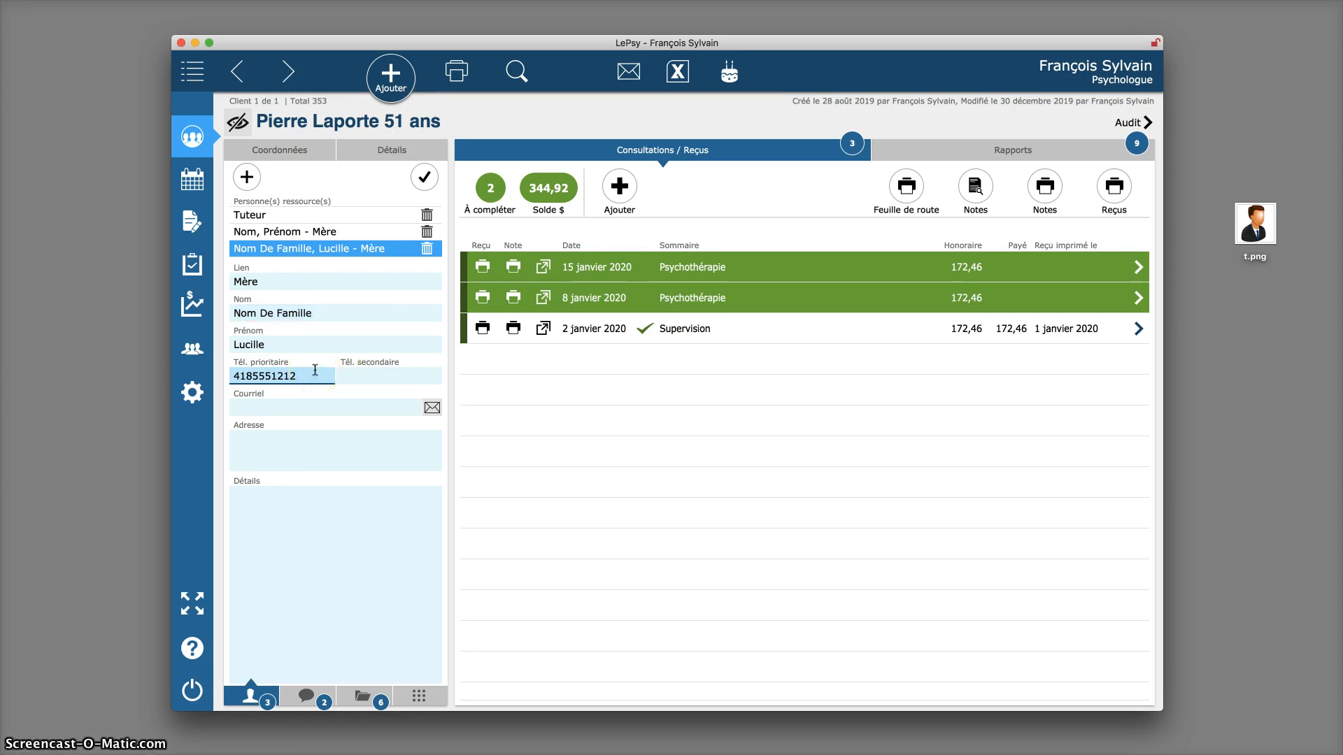
pyautogui.click(288, 373)
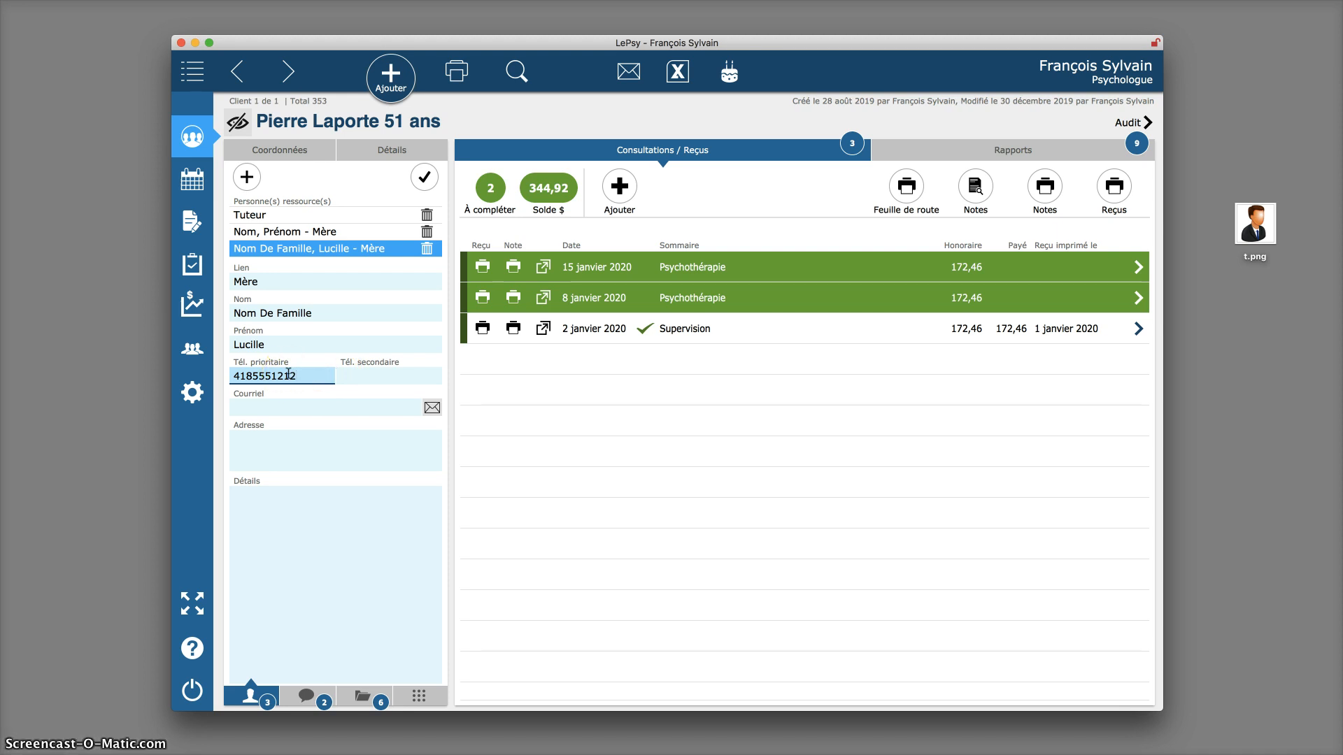
pyautogui.click(304, 372)
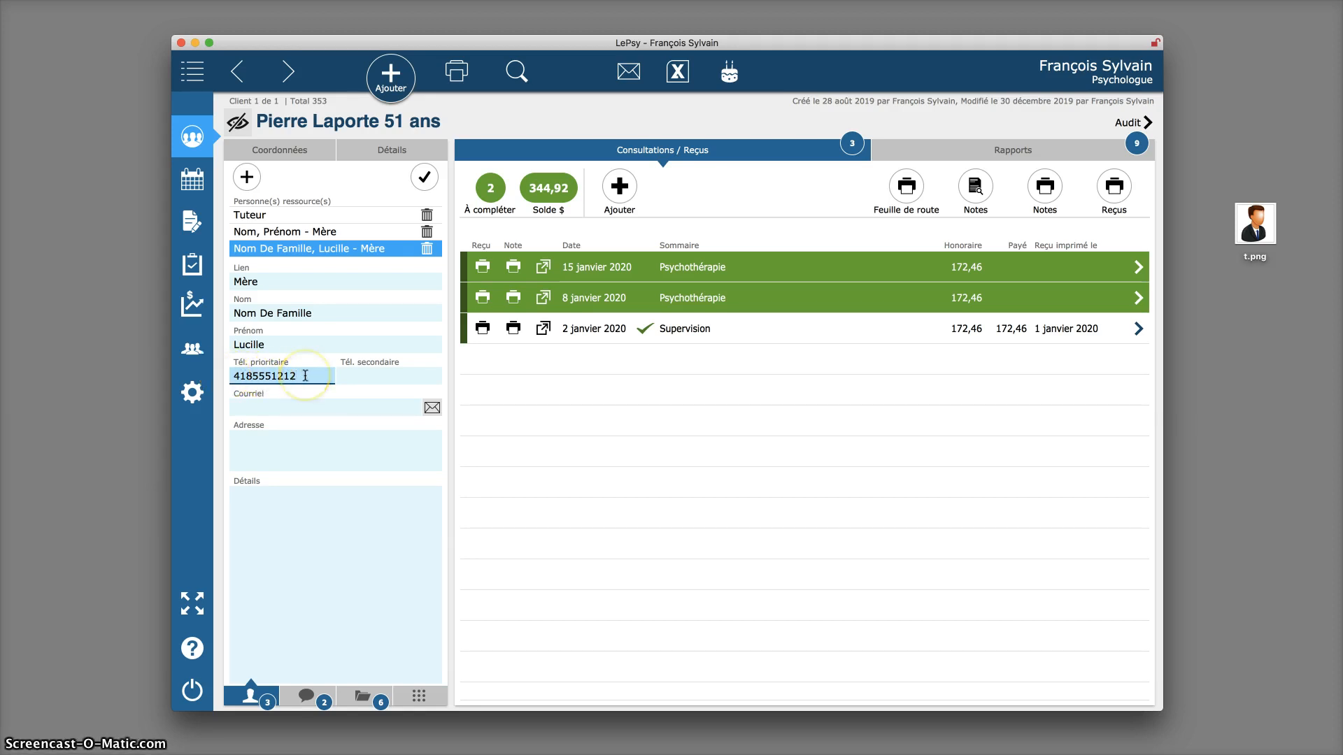
pyautogui.press('Tab')
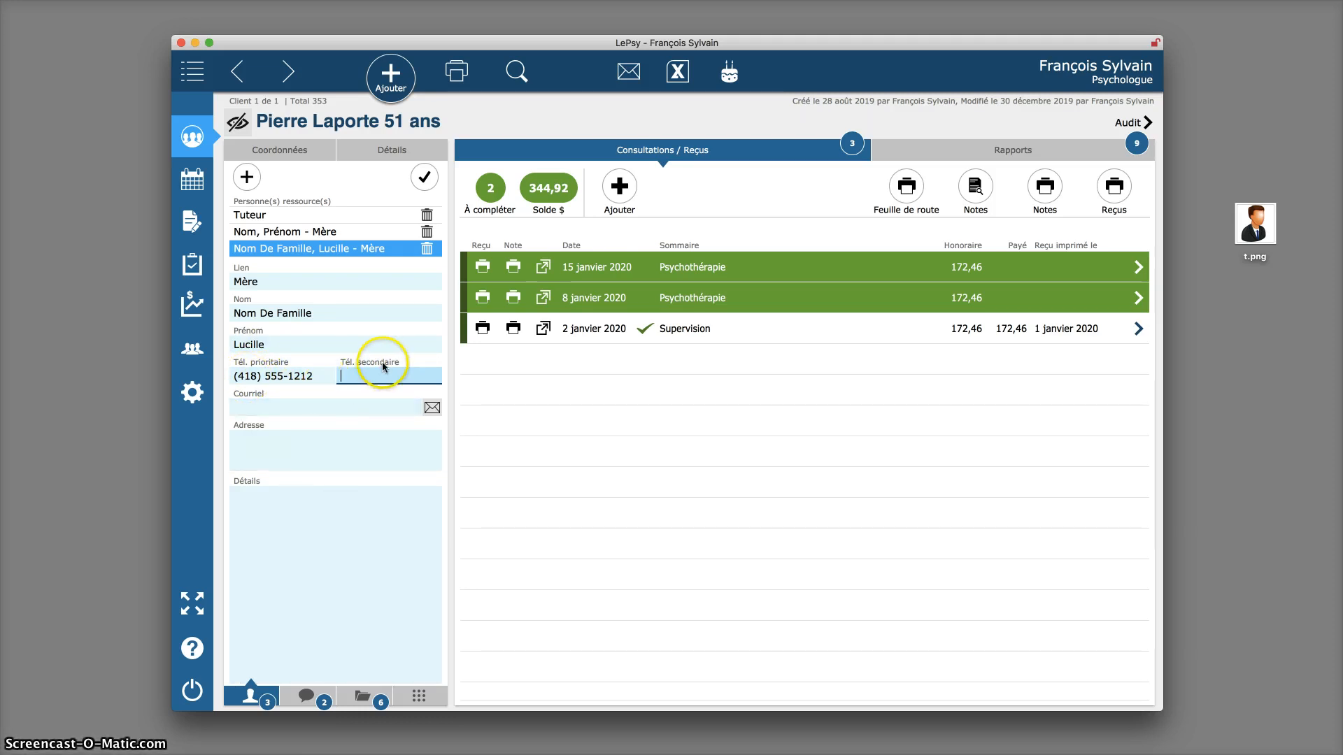
pyautogui.click(310, 448)
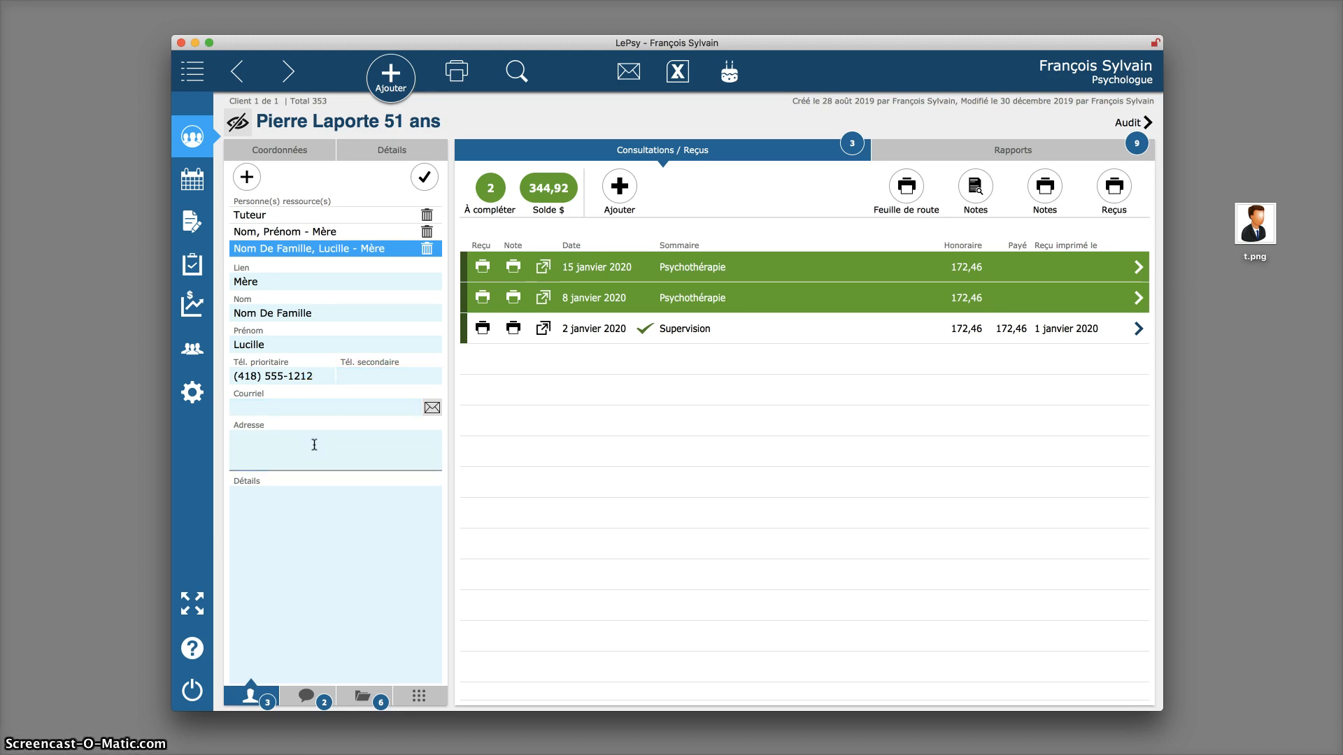
pyautogui.click(313, 509)
# Step: Compare the records of the client's tutor and mother contacts in the resource persons list
pyautogui.click(305, 696)
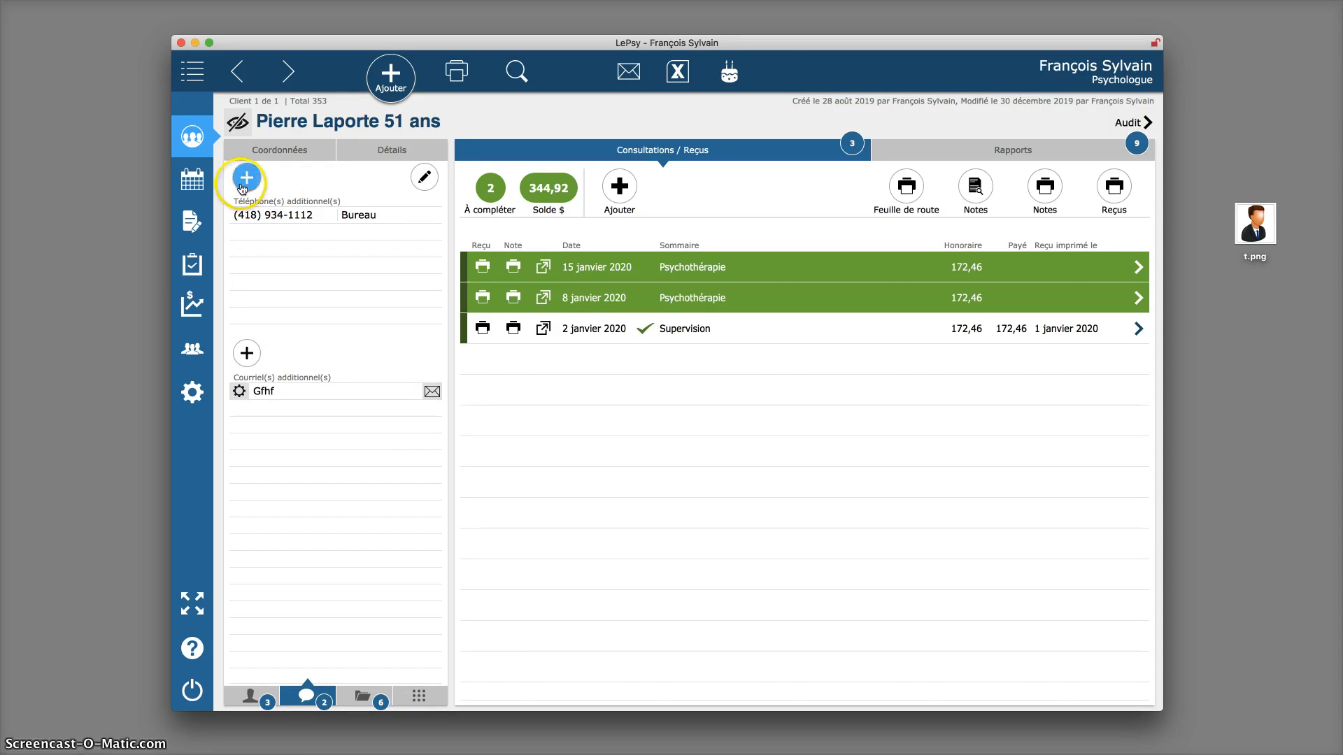
pyautogui.click(250, 696)
pyautogui.click(270, 215)
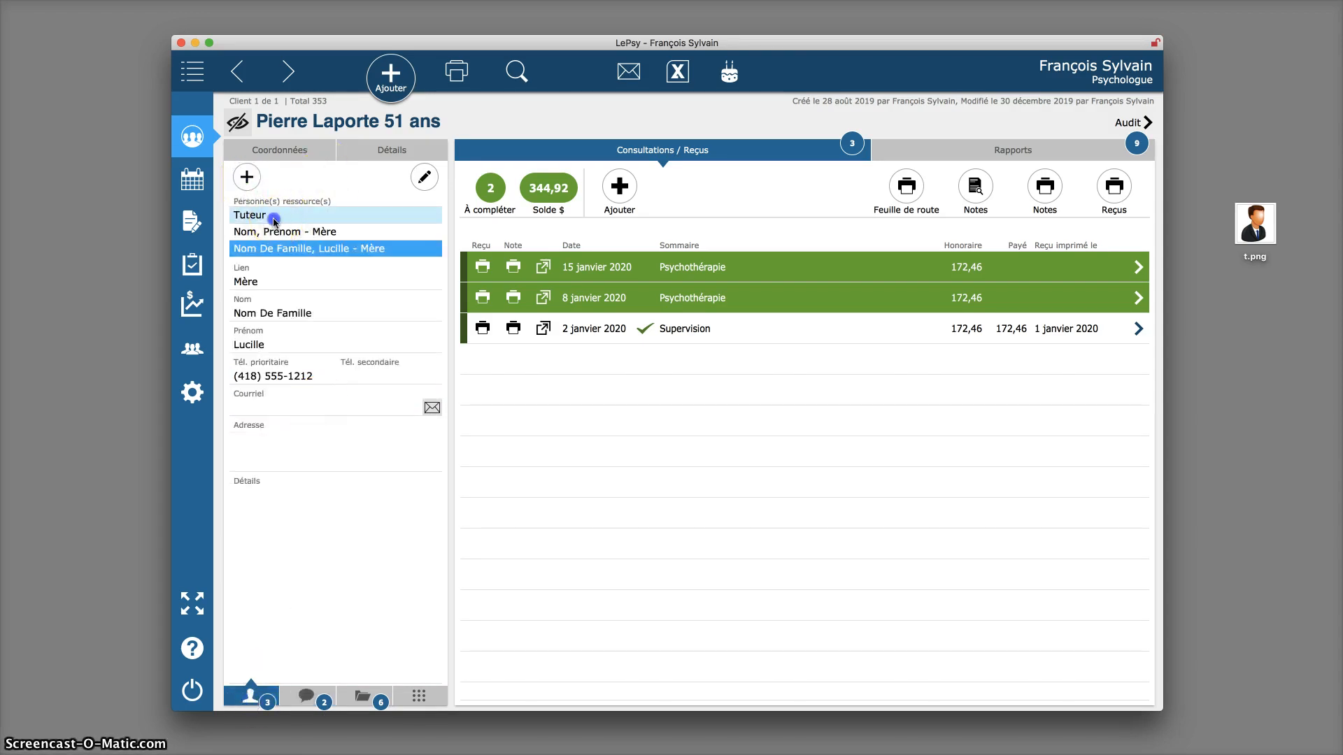
pyautogui.click(284, 235)
pyautogui.click(272, 250)
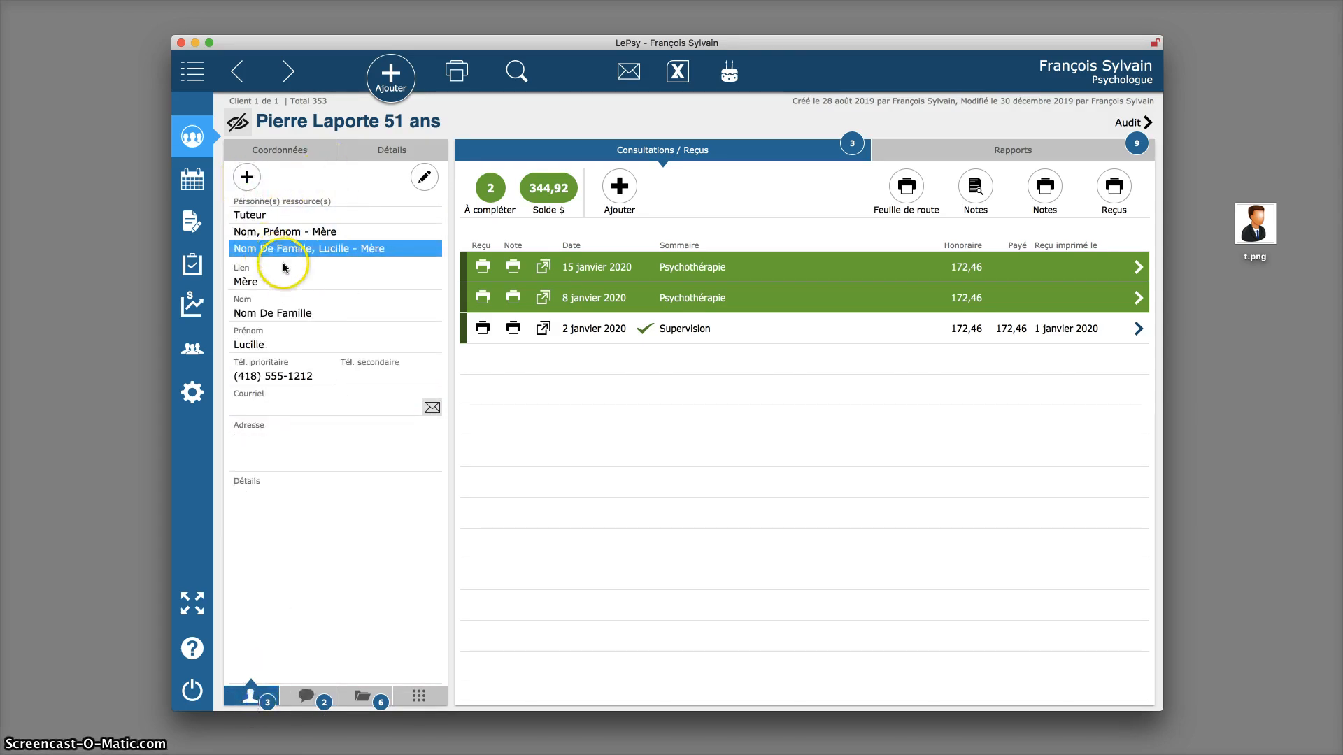
pyautogui.click(273, 234)
pyautogui.click(271, 216)
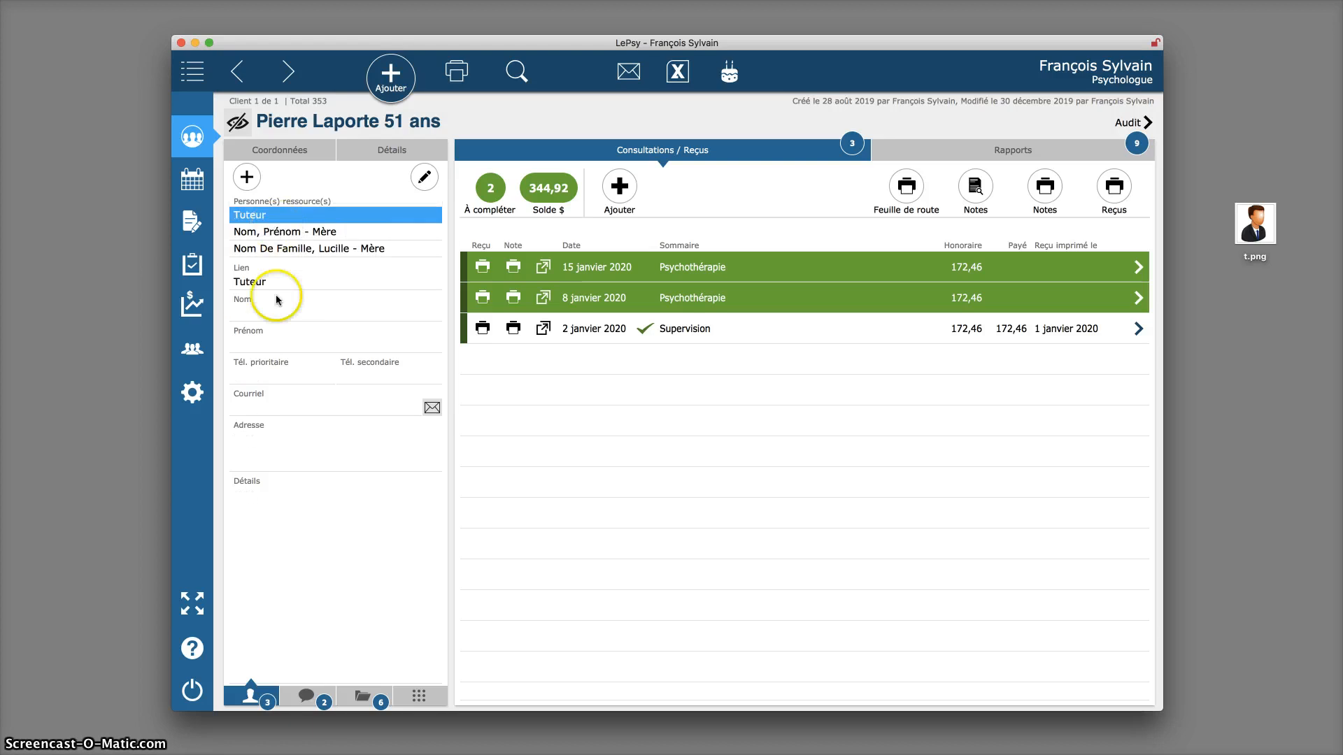
pyautogui.click(290, 233)
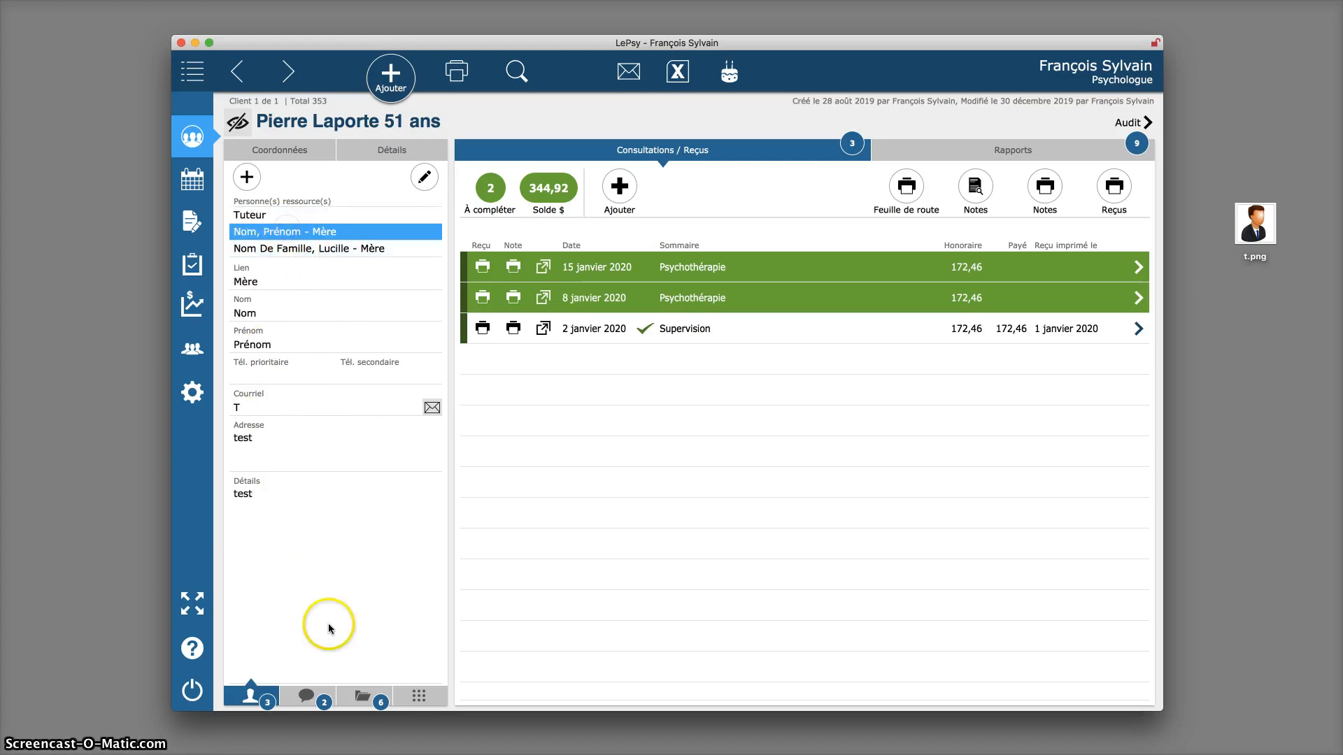
# Step: Examine the client's additional phone numbers and e-mails, including the additional e-mail's details in viewing and editing modes
pyautogui.click(312, 698)
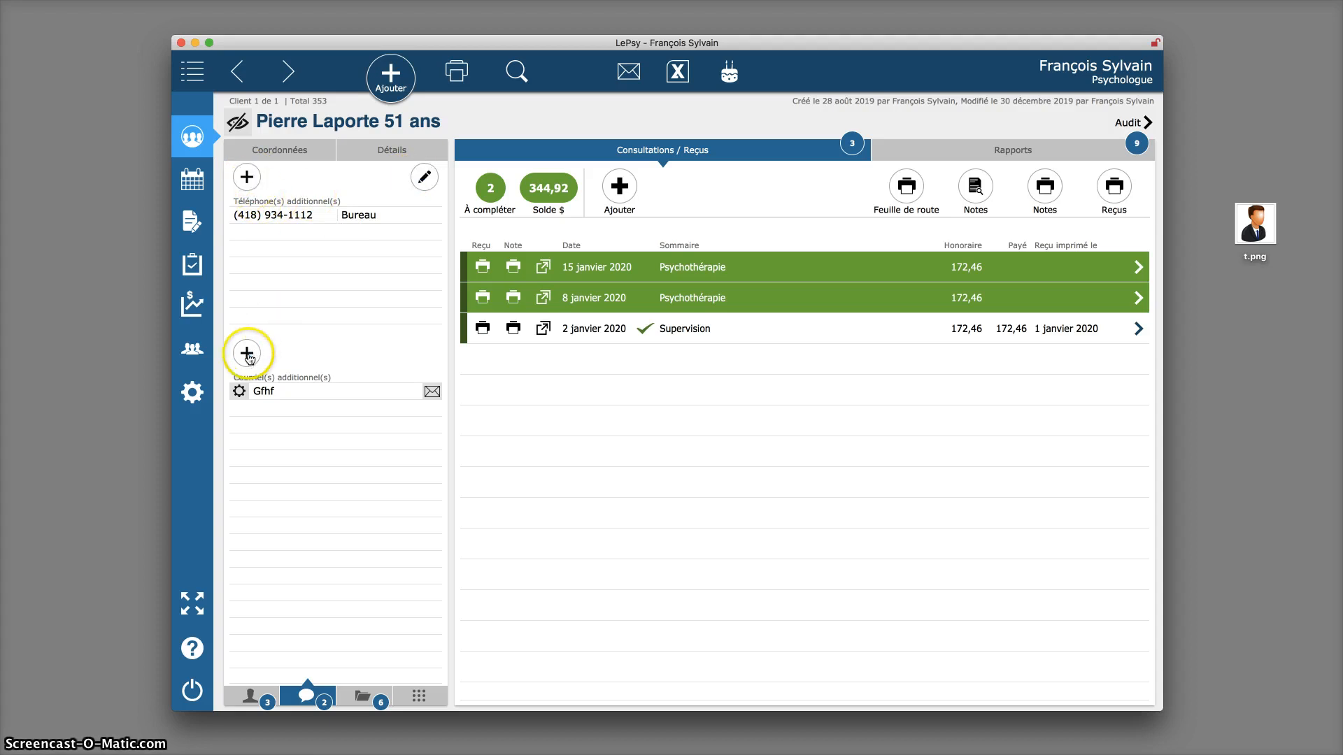
pyautogui.click(240, 391)
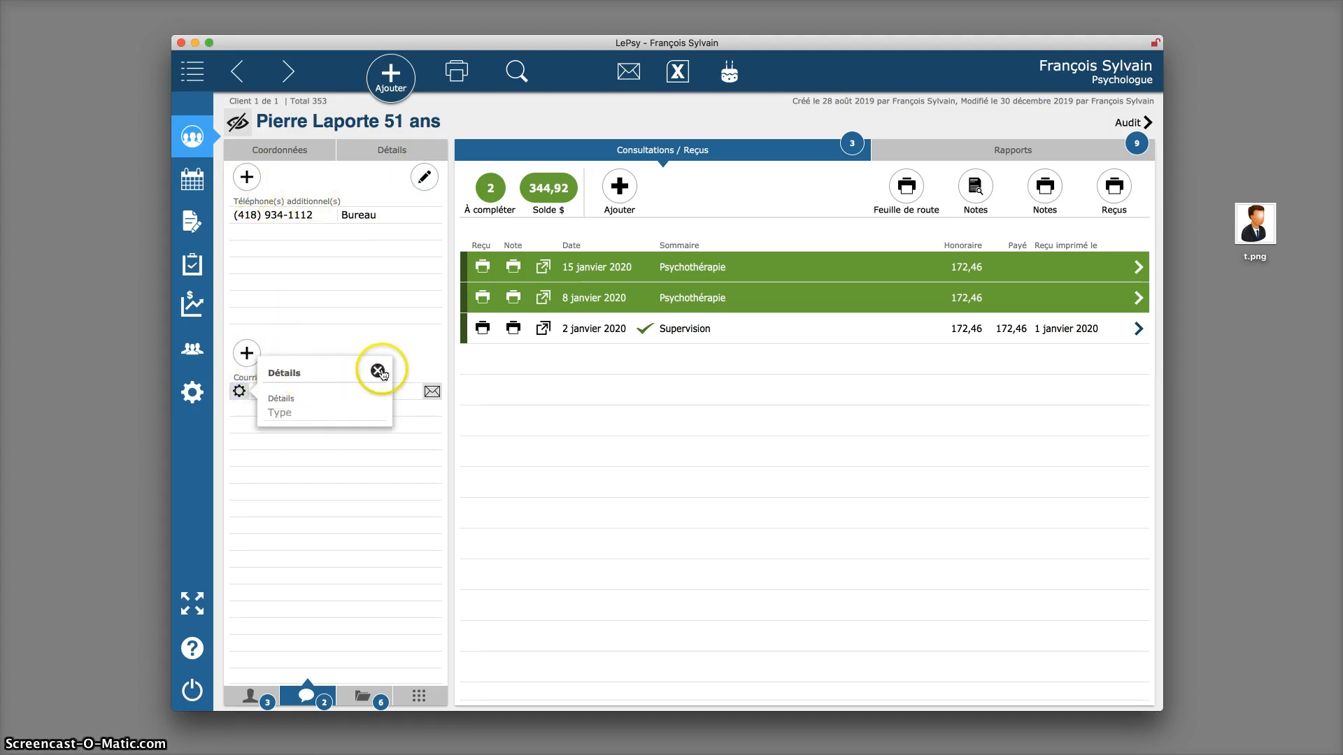
pyautogui.click(379, 372)
pyautogui.click(424, 177)
pyautogui.click(239, 391)
pyautogui.click(296, 393)
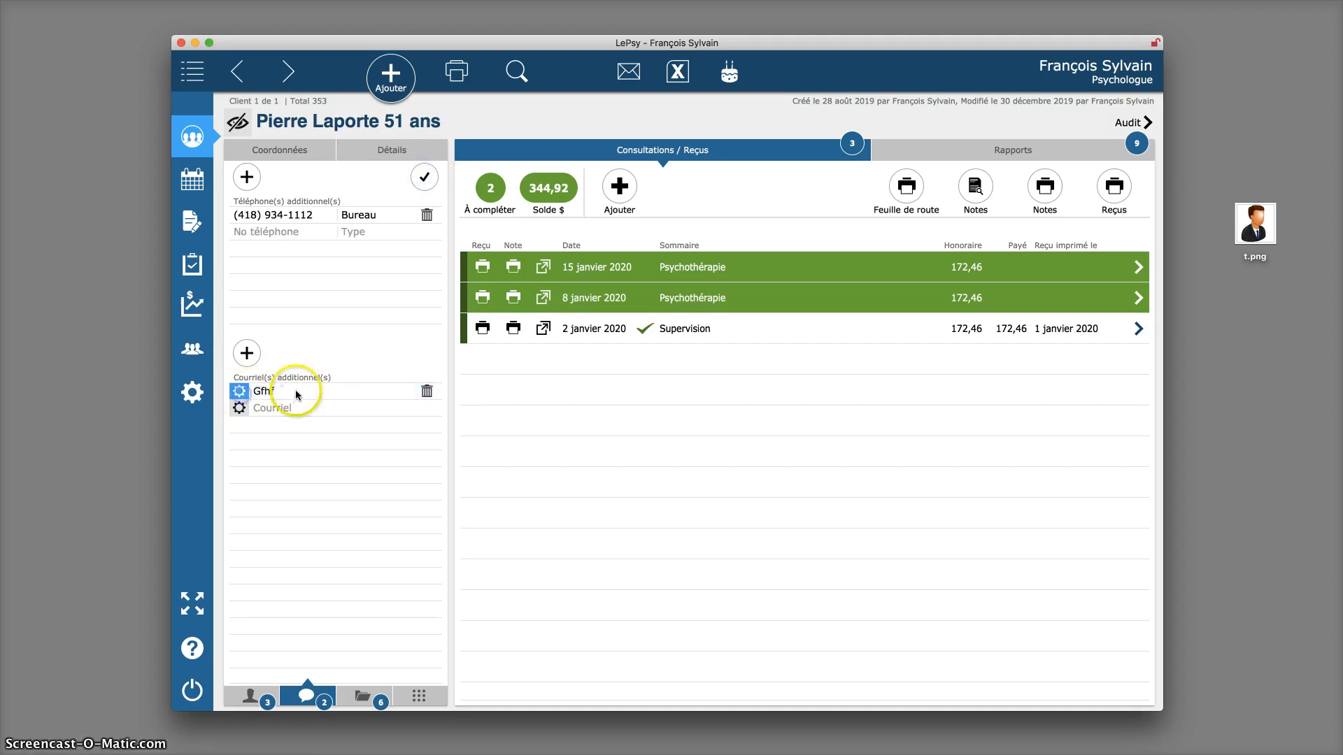
pyautogui.click(300, 411)
pyautogui.click(294, 437)
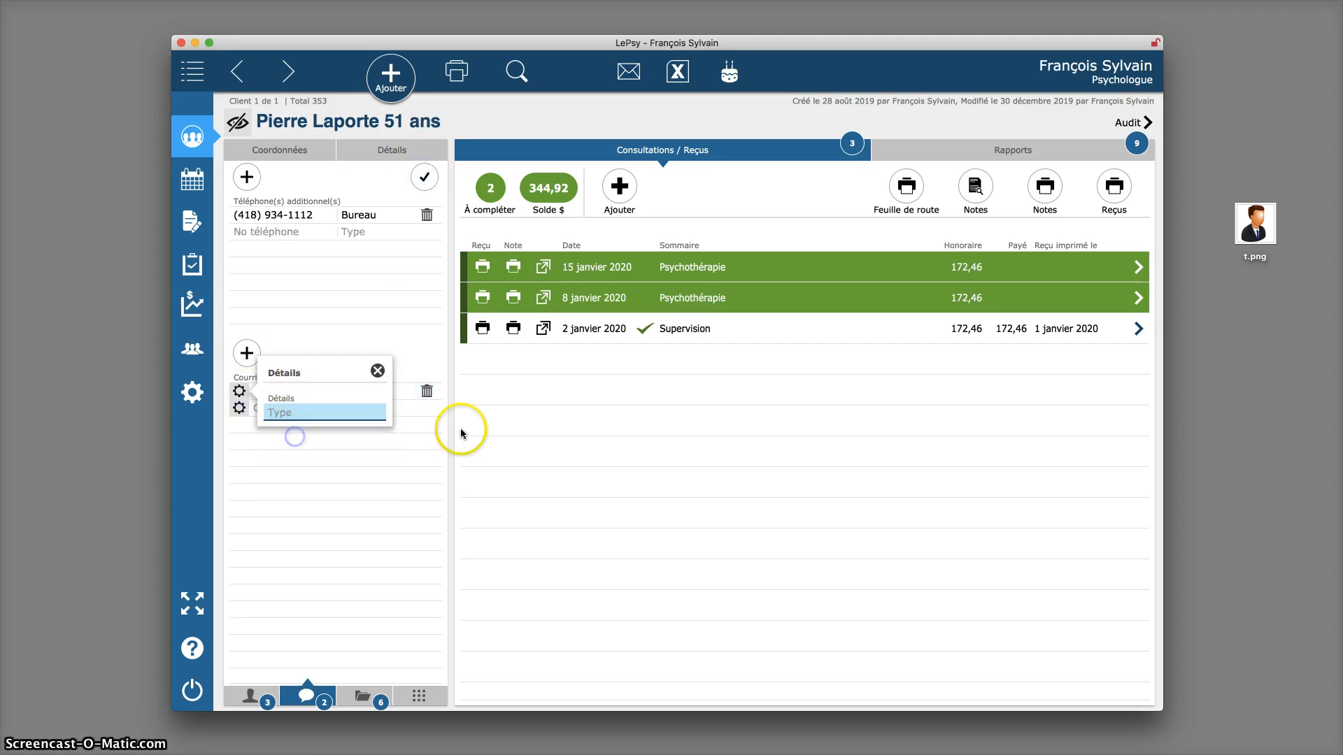
pyautogui.click(342, 331)
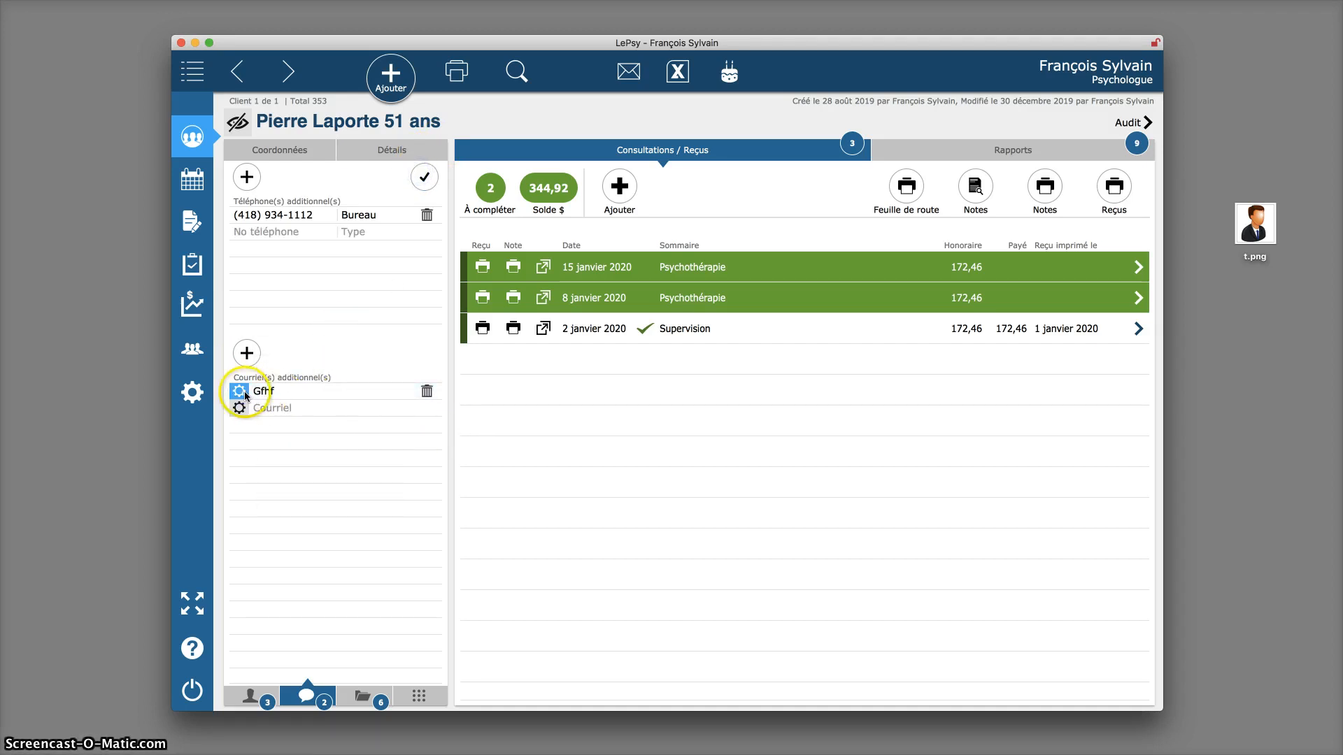
# Step: Display the history of openings and closings of the client's file
pyautogui.click(358, 695)
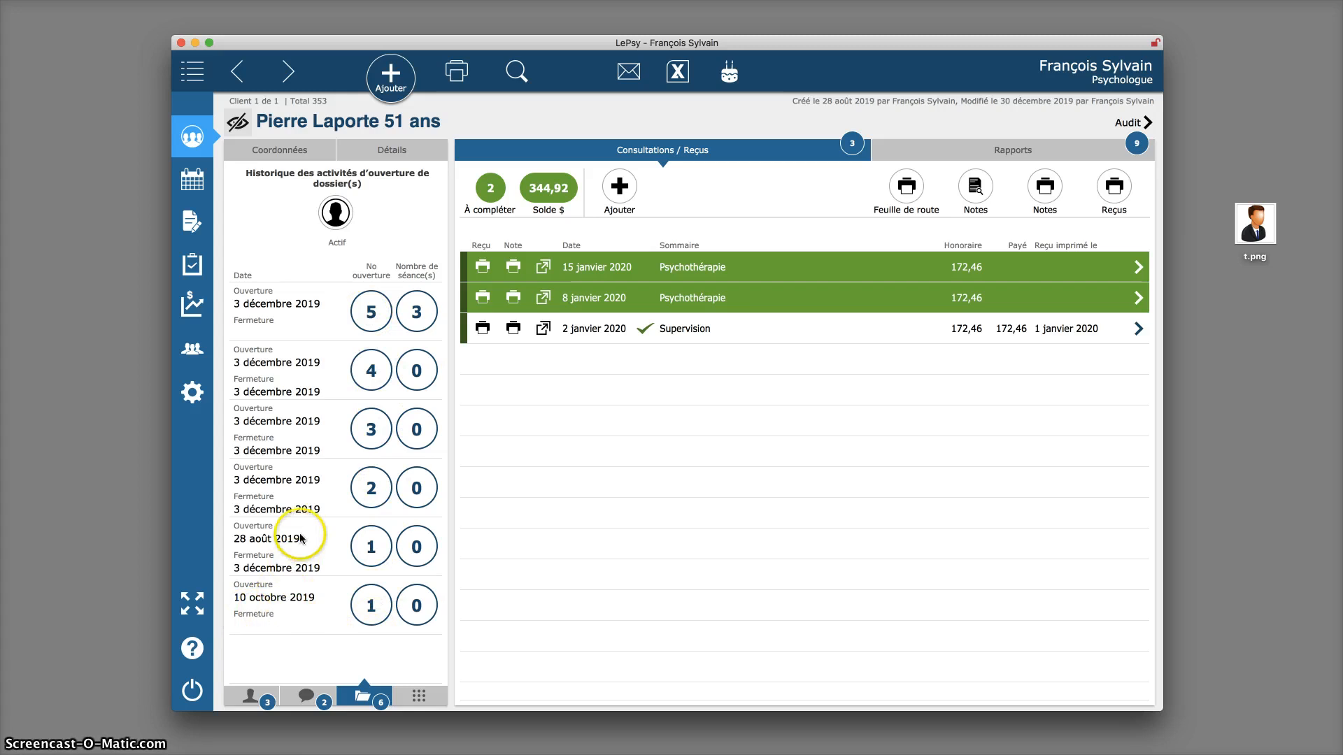
# Step: Close the client's file by making the client inactive, and reactivate the client to generate a new file opening
pyautogui.click(340, 231)
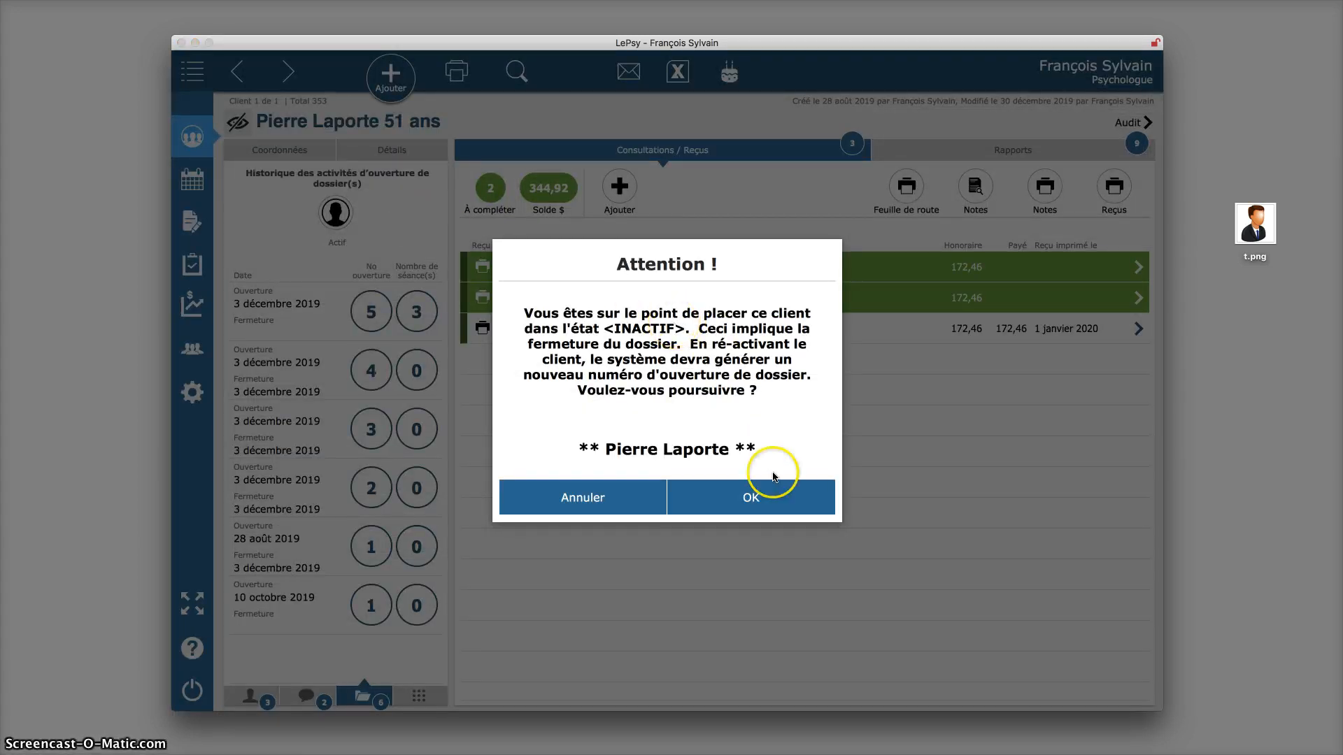
pyautogui.click(762, 496)
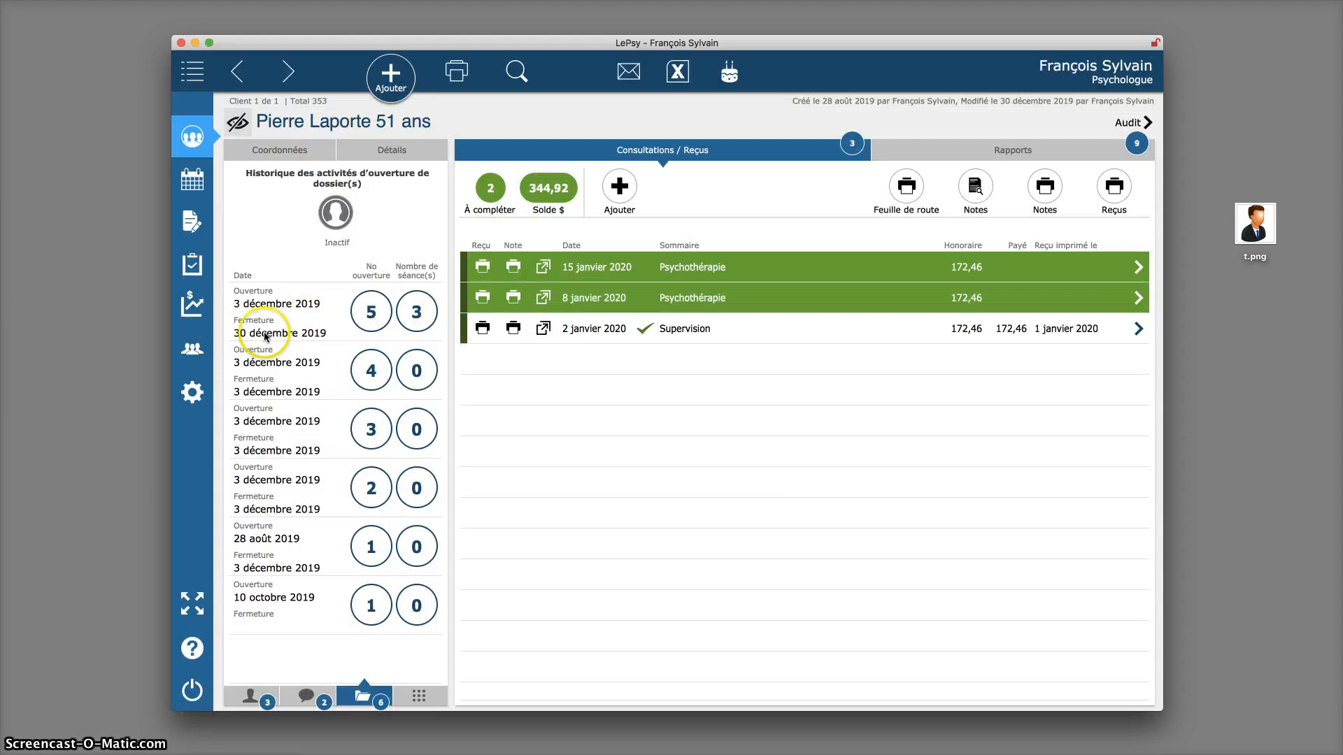
pyautogui.click(337, 212)
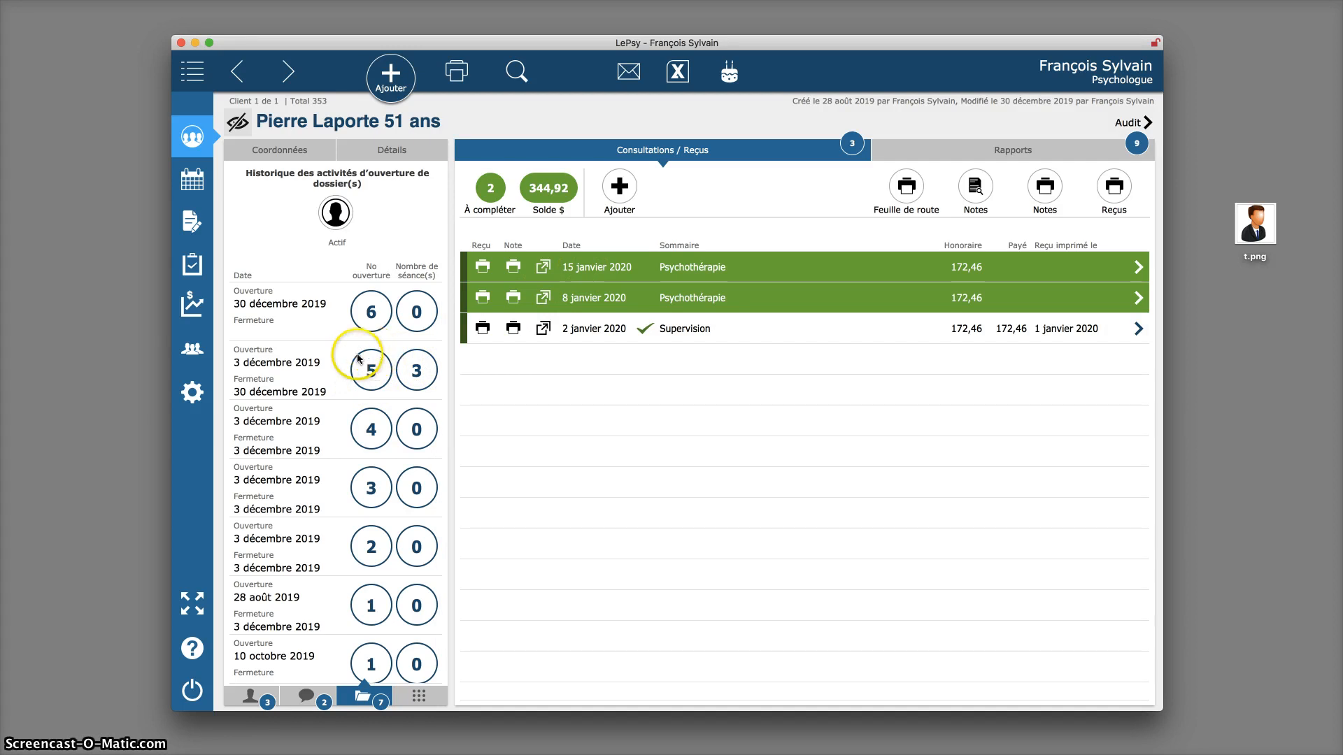
# Step: Clear the content of the first custom field on the client's custom fields page
pyautogui.click(419, 694)
pyautogui.click(426, 179)
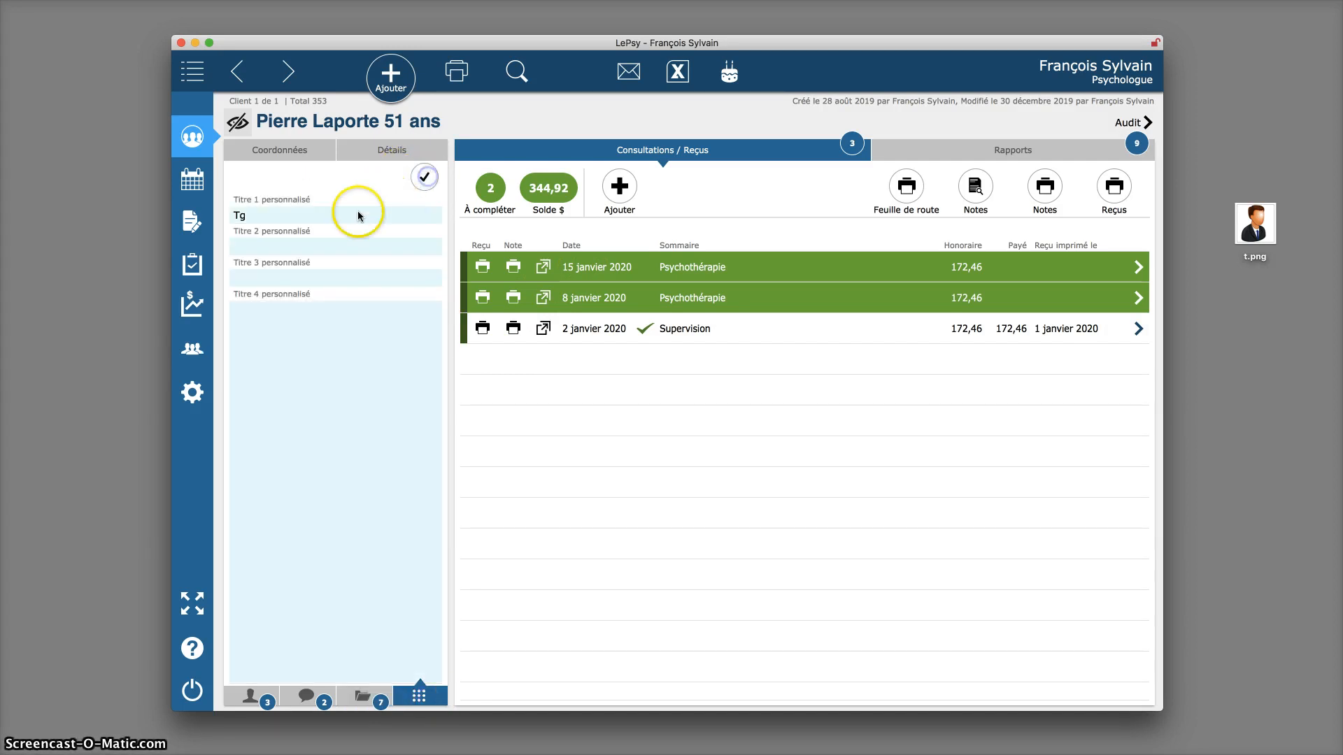
pyautogui.click(274, 219)
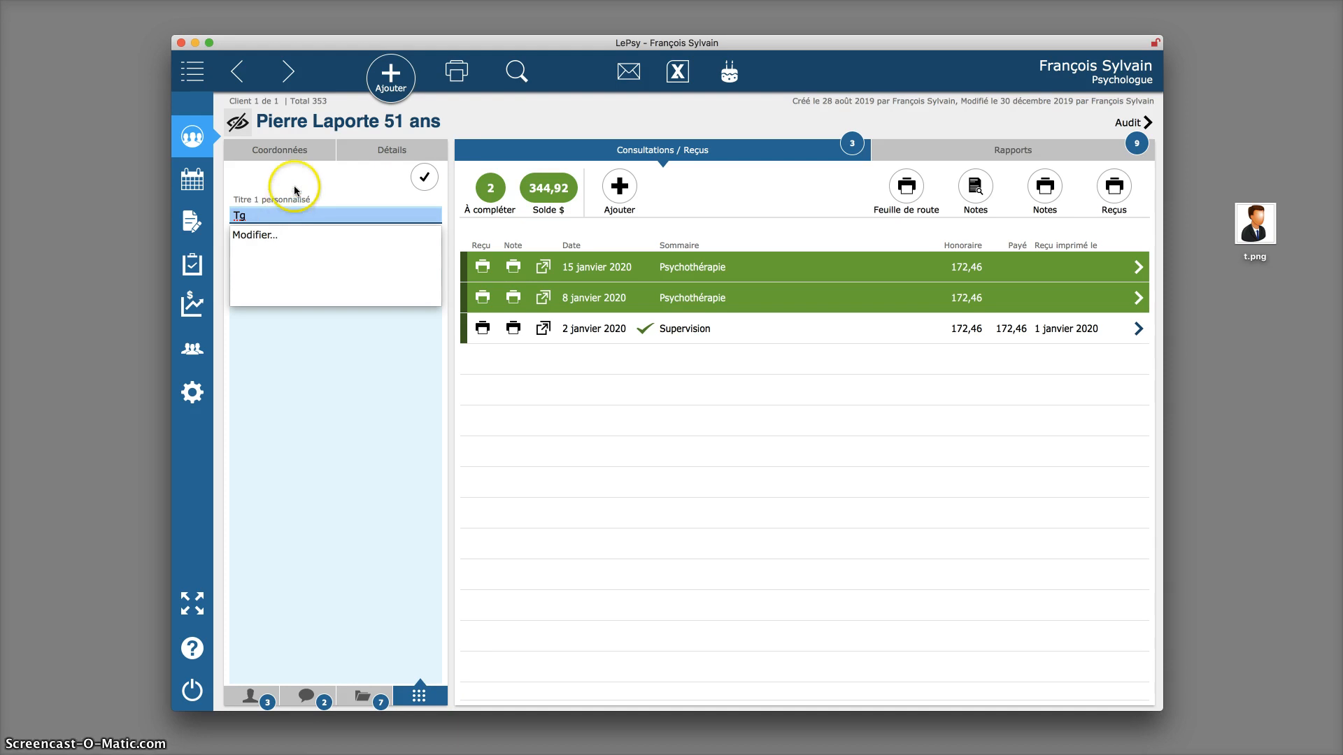
pyautogui.press('BackSpace')
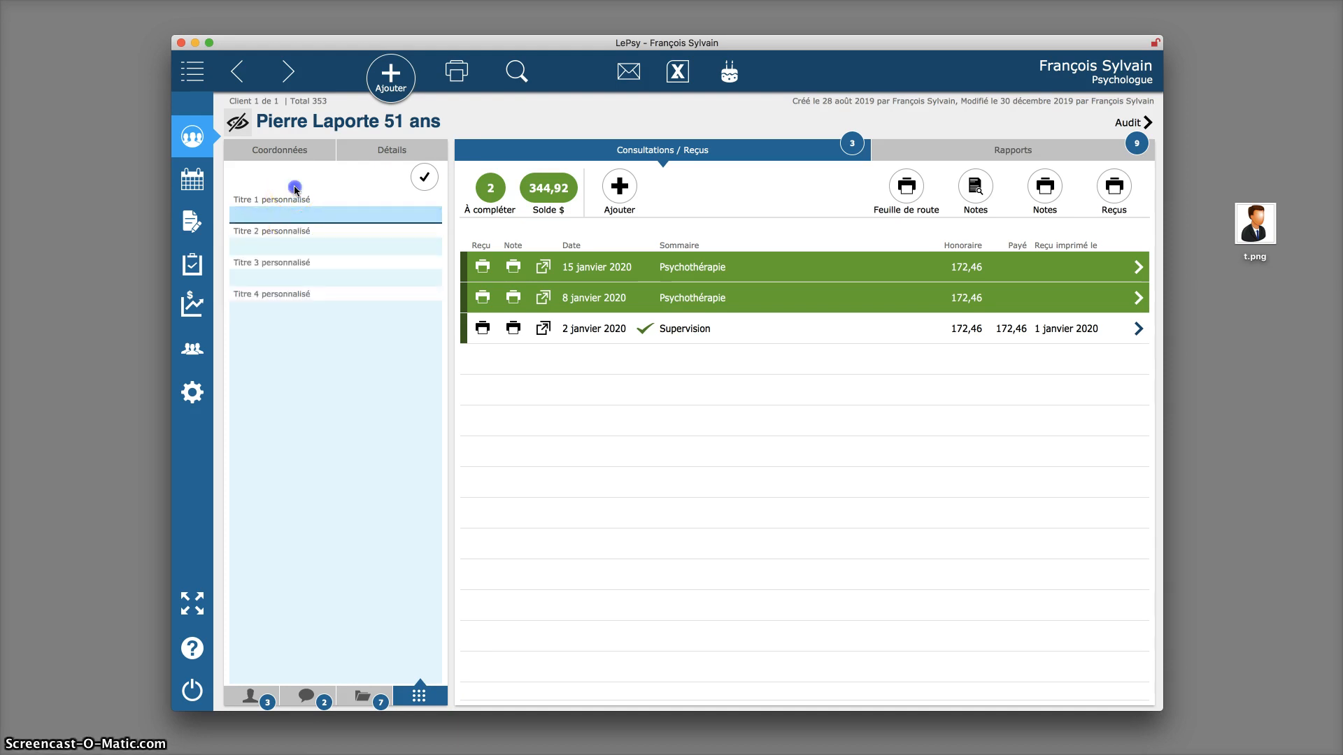
pyautogui.click(294, 188)
# Step: Inspect the choice lists of the first three custom fields in editing mode
pyautogui.click(341, 215)
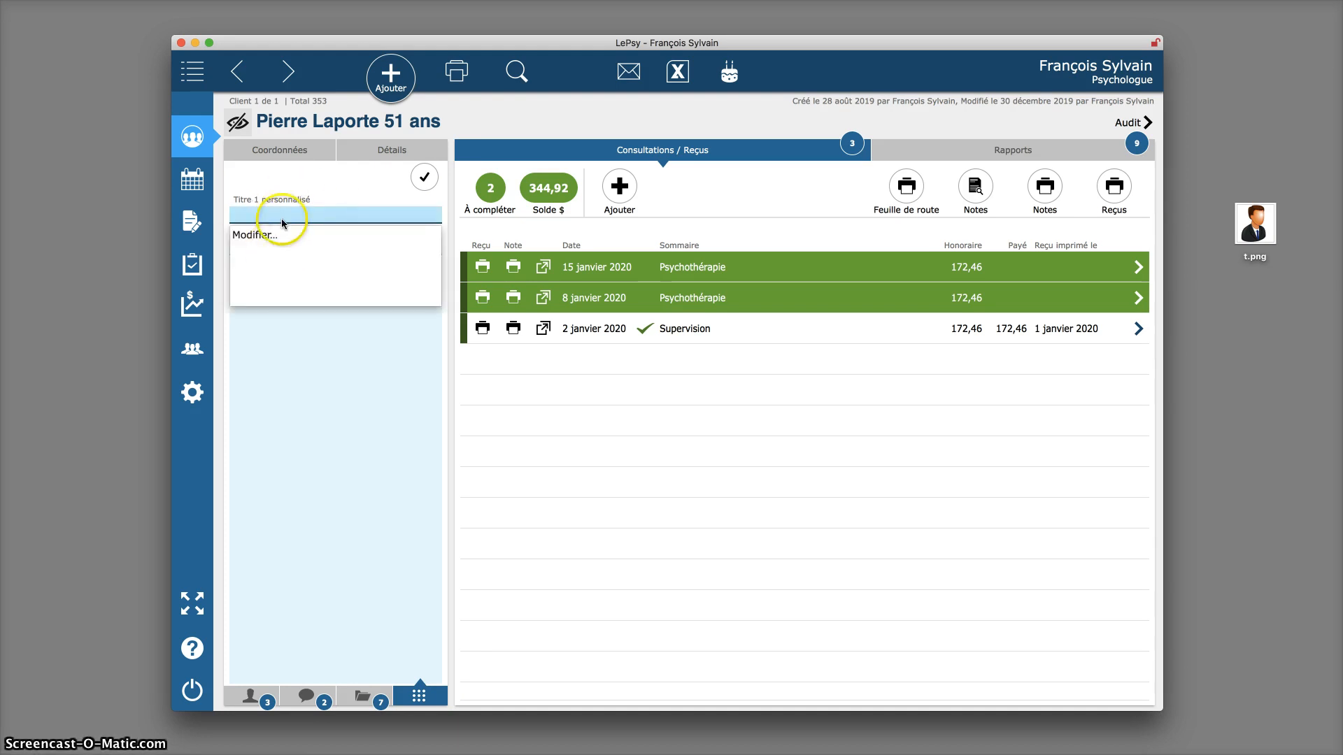
pyautogui.click(288, 185)
pyautogui.click(283, 248)
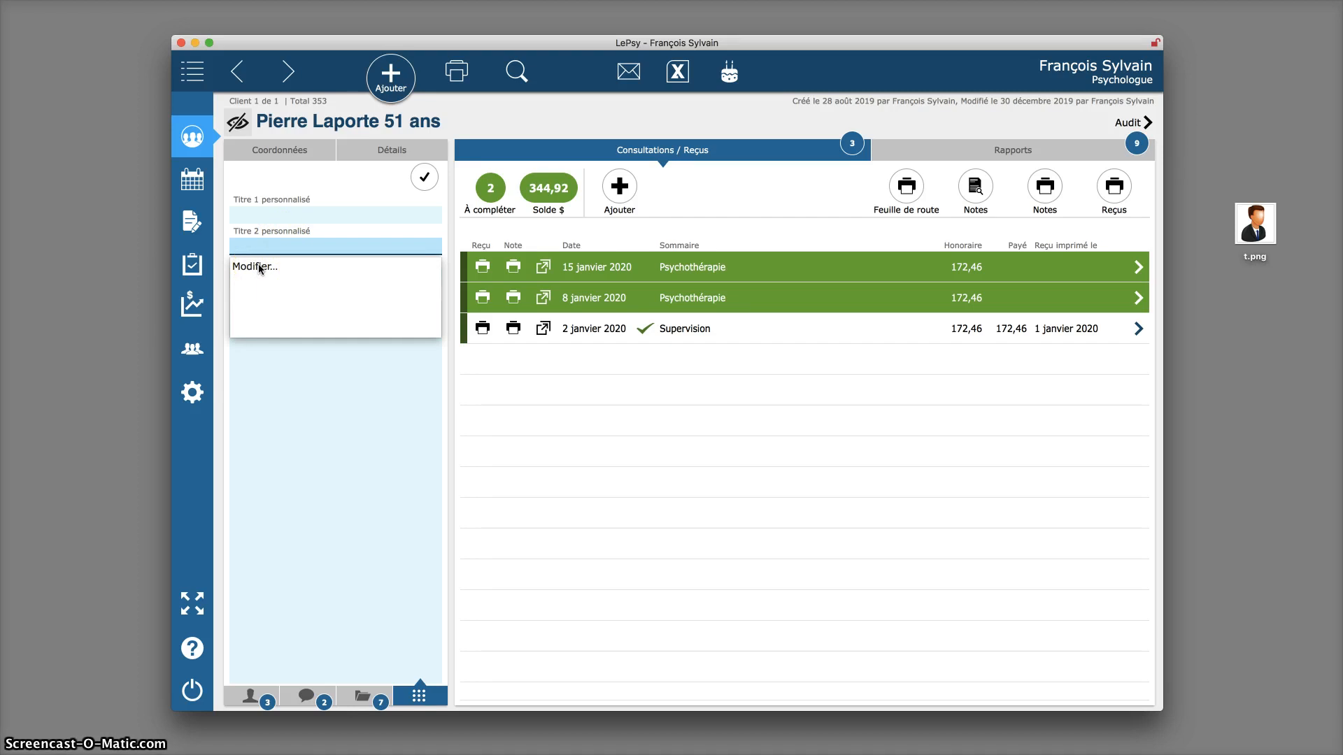
pyautogui.click(322, 198)
pyautogui.click(277, 280)
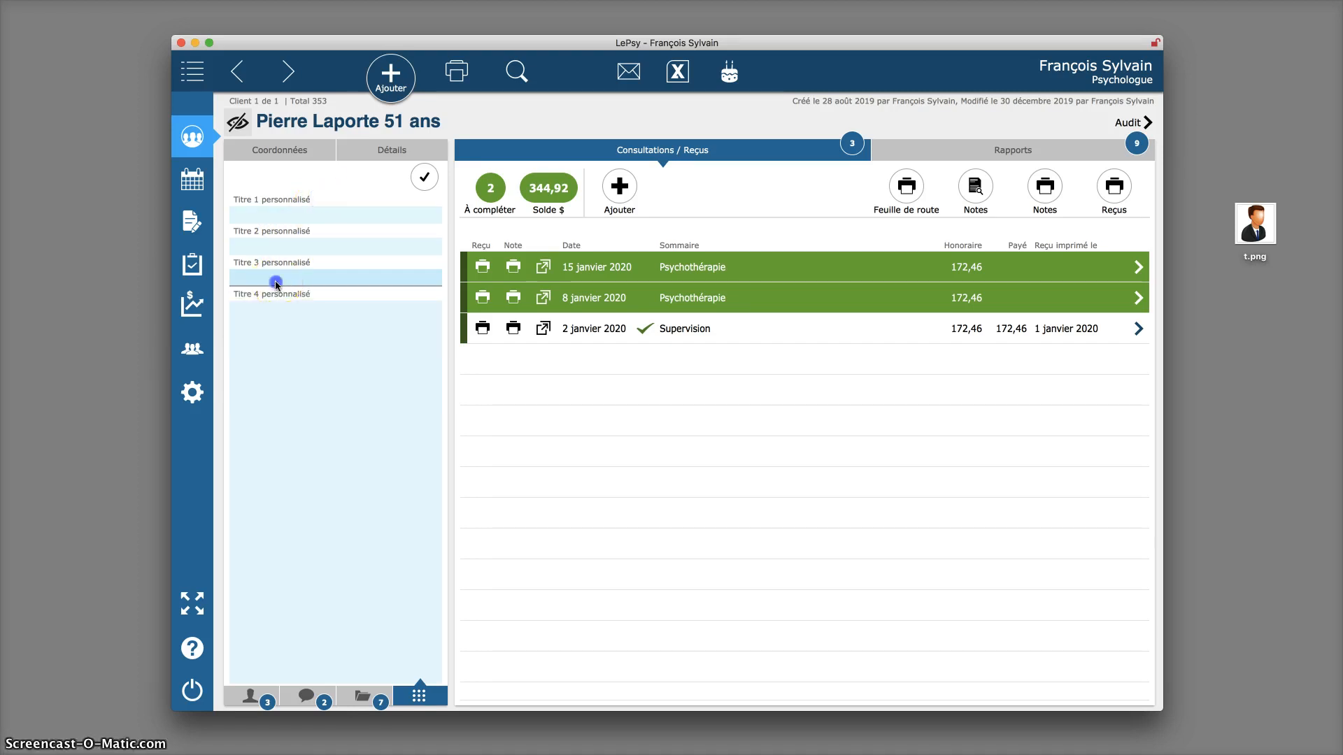
pyautogui.click(307, 183)
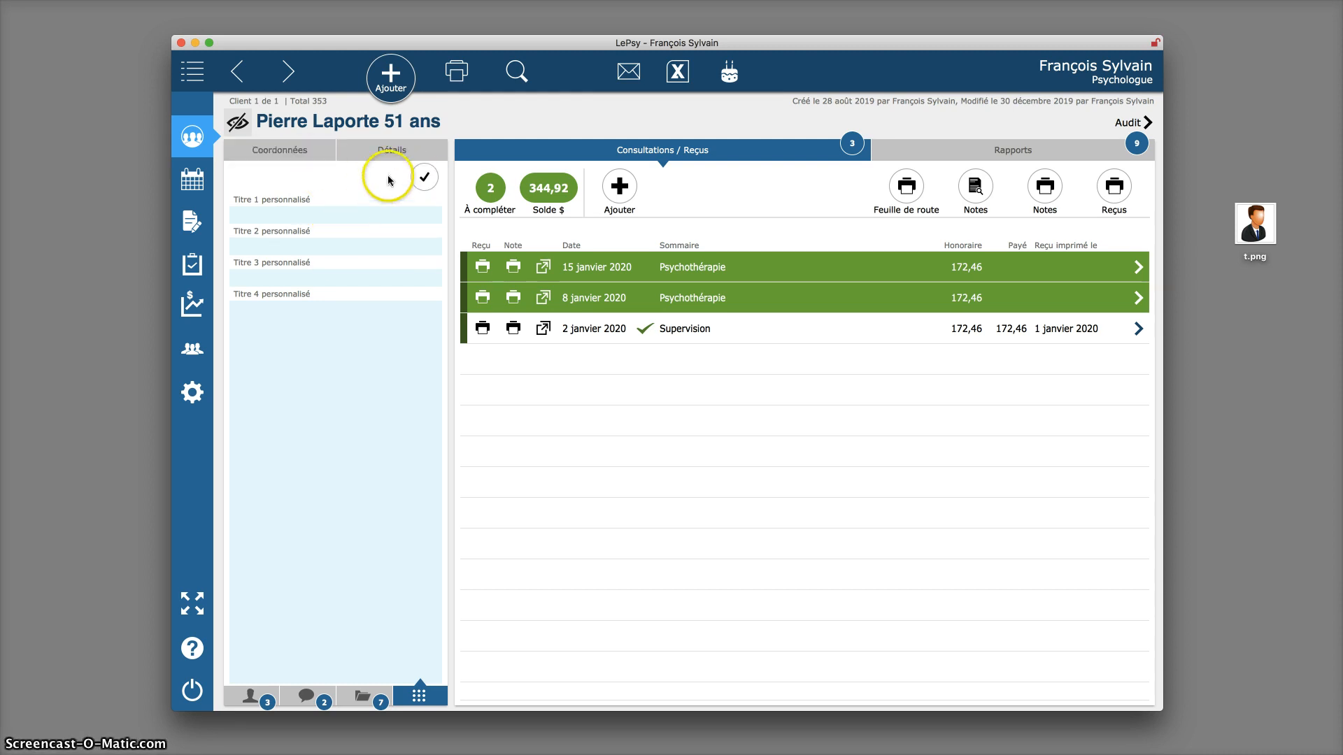
# Step: Replace the postal code in the client's contact details, entering it in lowercase without a space
pyautogui.click(277, 162)
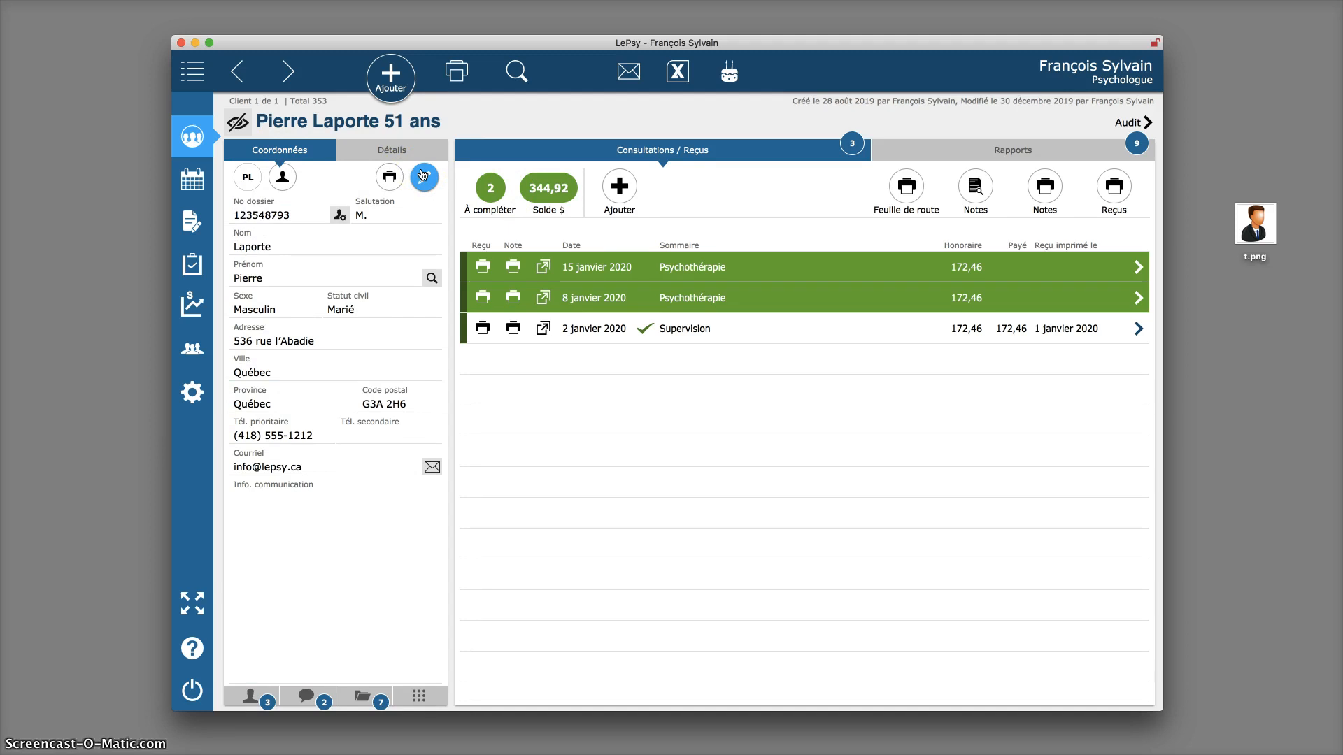
pyautogui.click(422, 175)
pyautogui.click(290, 222)
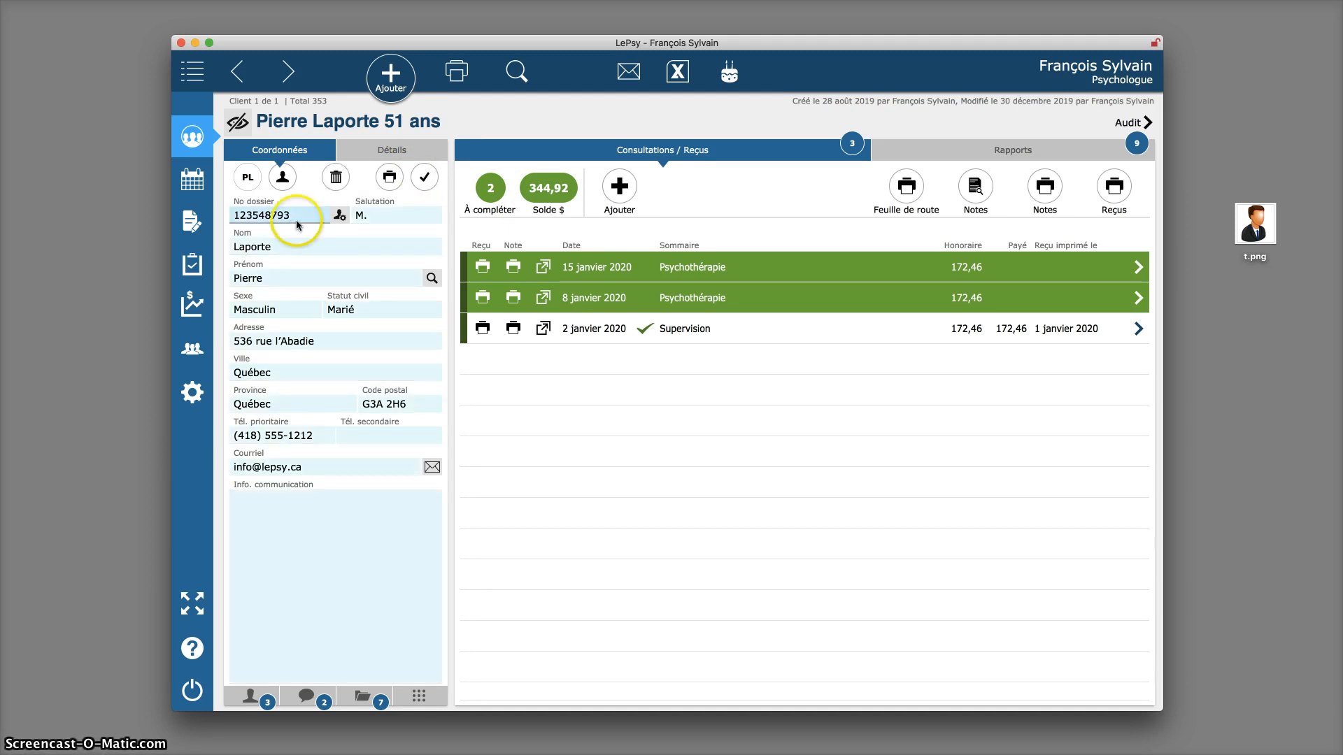
pyautogui.moveTo(428, 405); pyautogui.dragTo(350, 402)
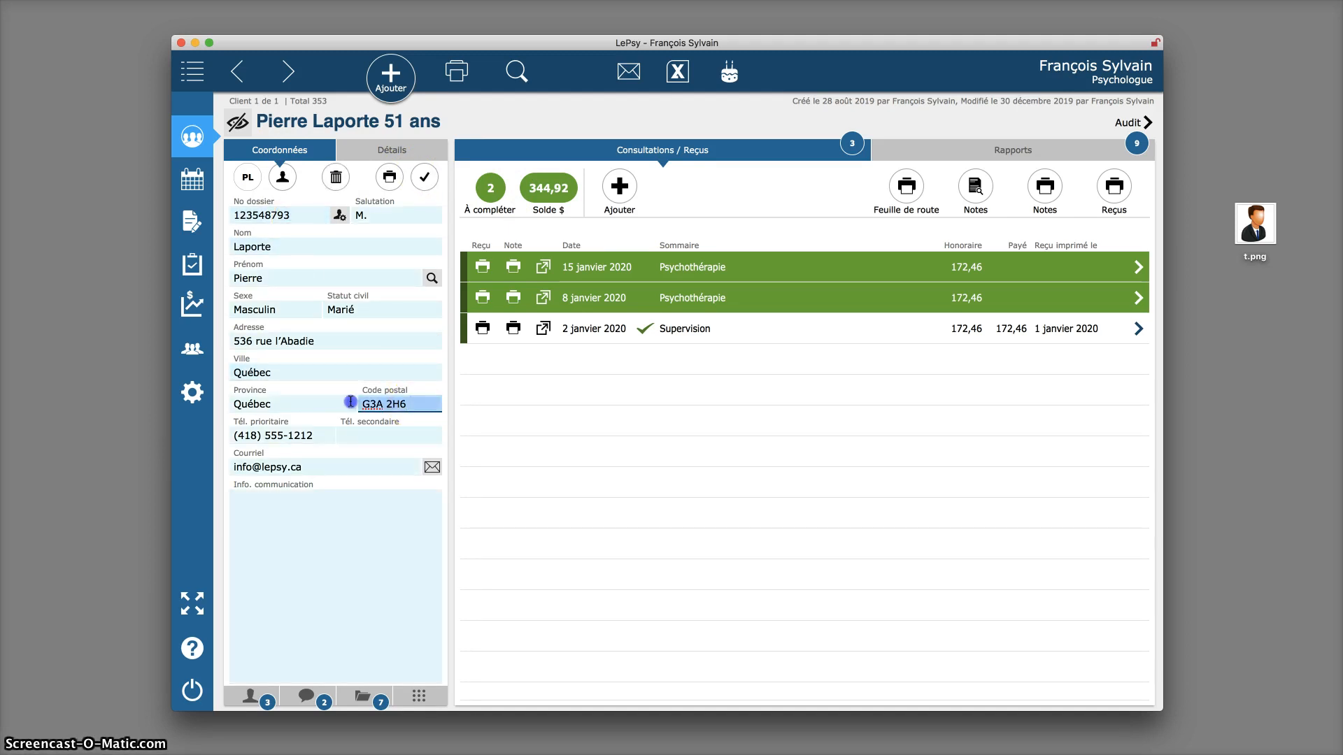
pyautogui.press('BackSpace')
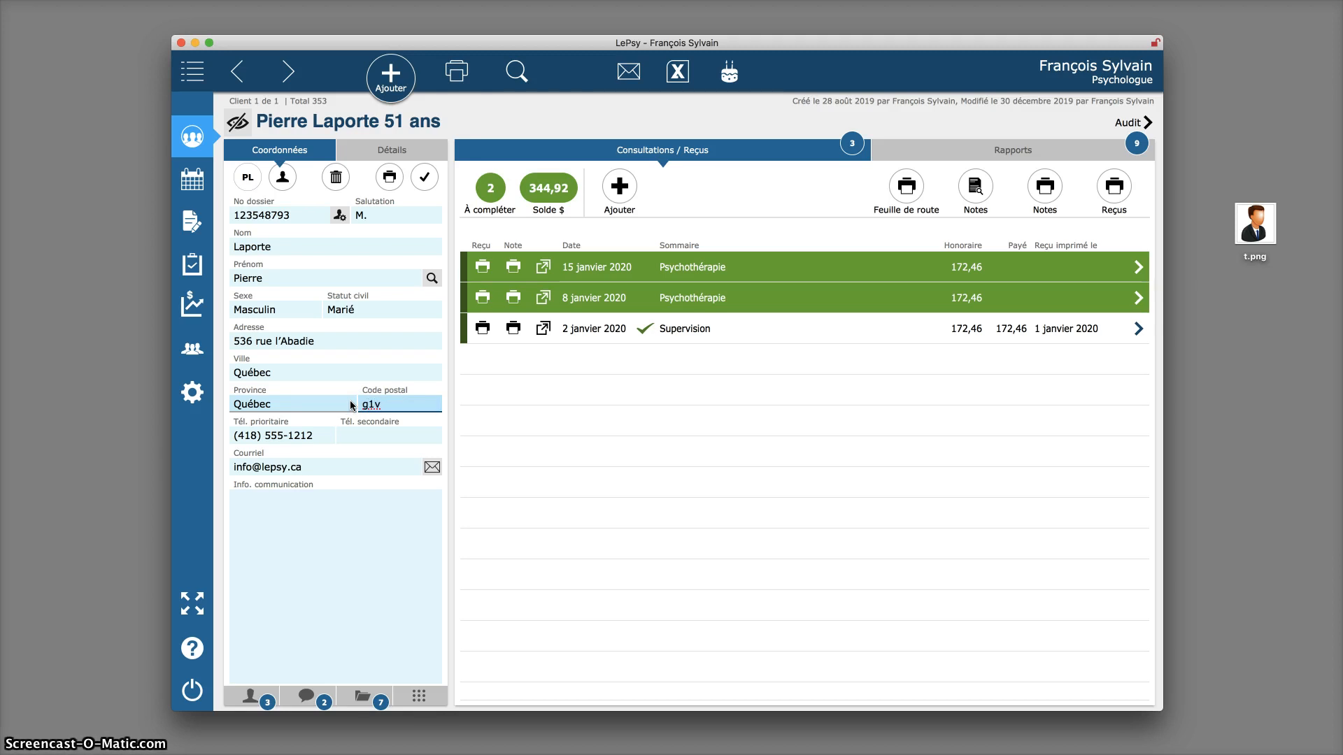
pyautogui.write('g1v32d')
pyautogui.press('BackSpace')
pyautogui.press('BackSpace')
pyautogui.write('g3')
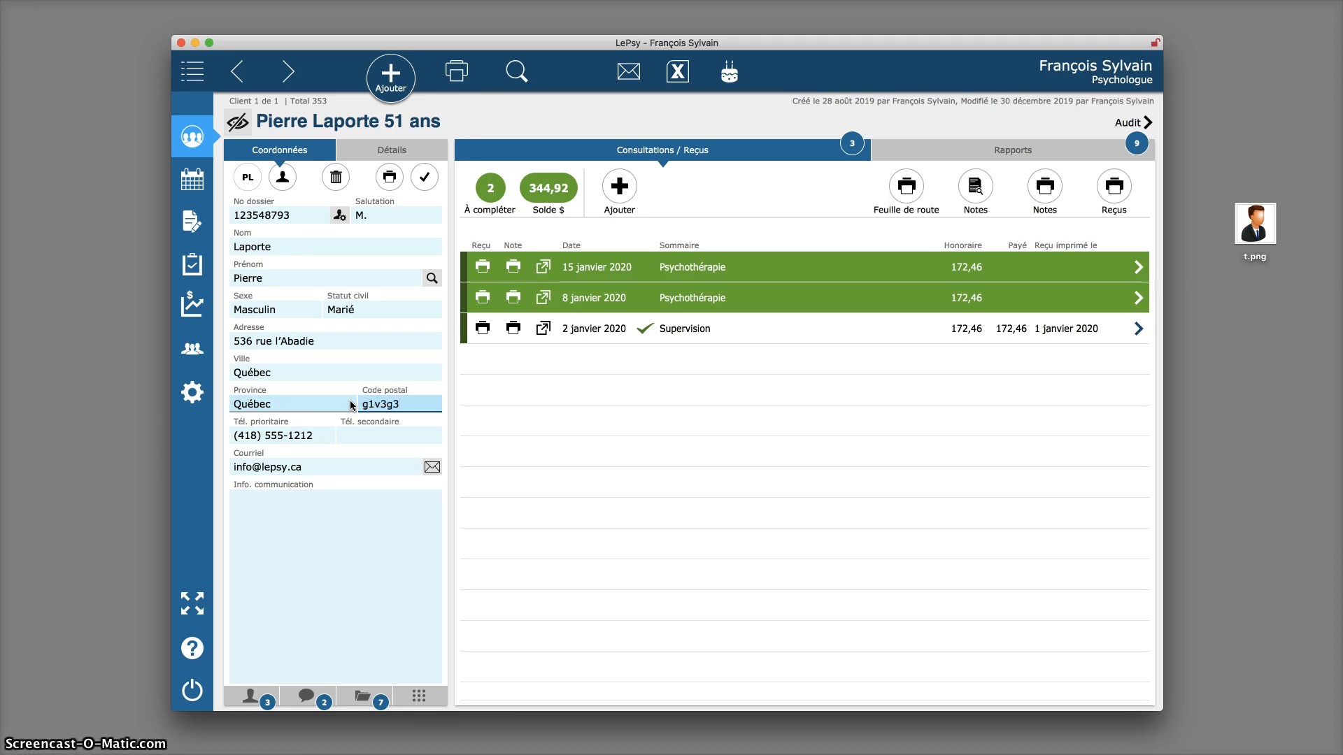
pyautogui.click(419, 404)
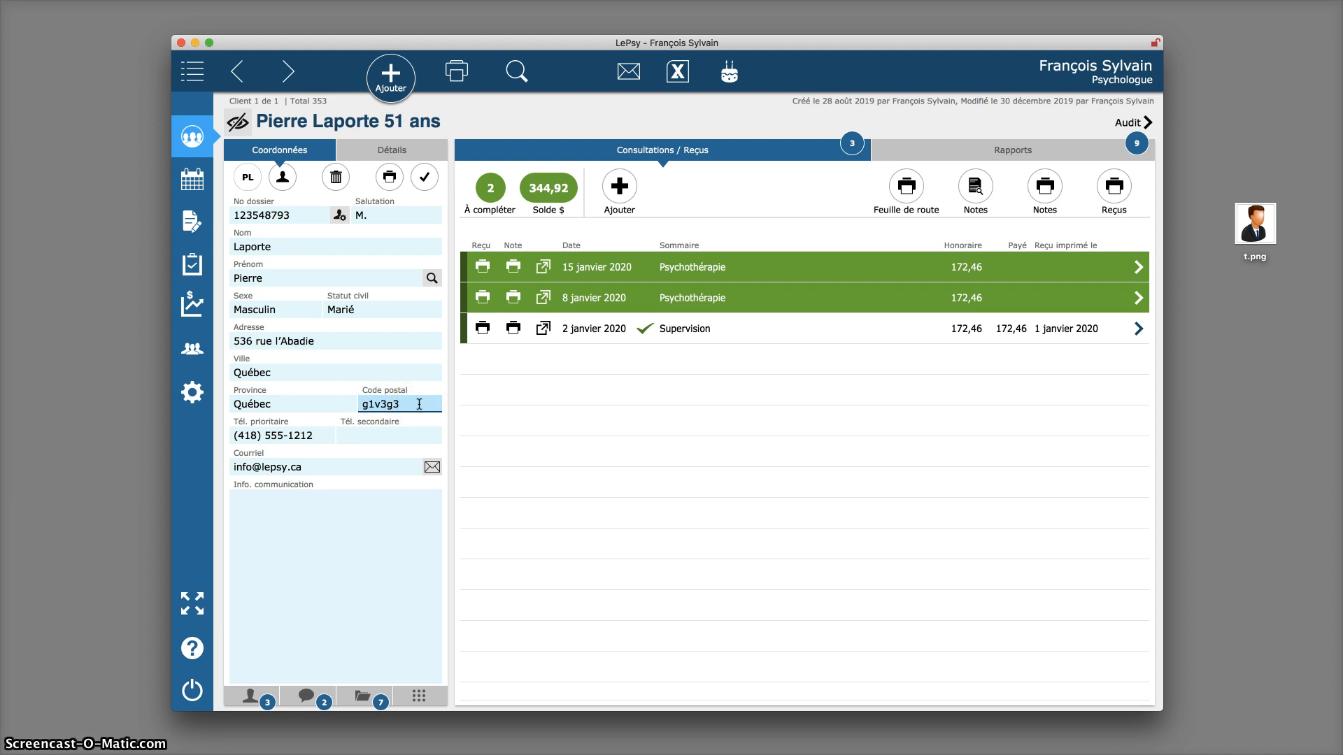
pyautogui.press('Tab')
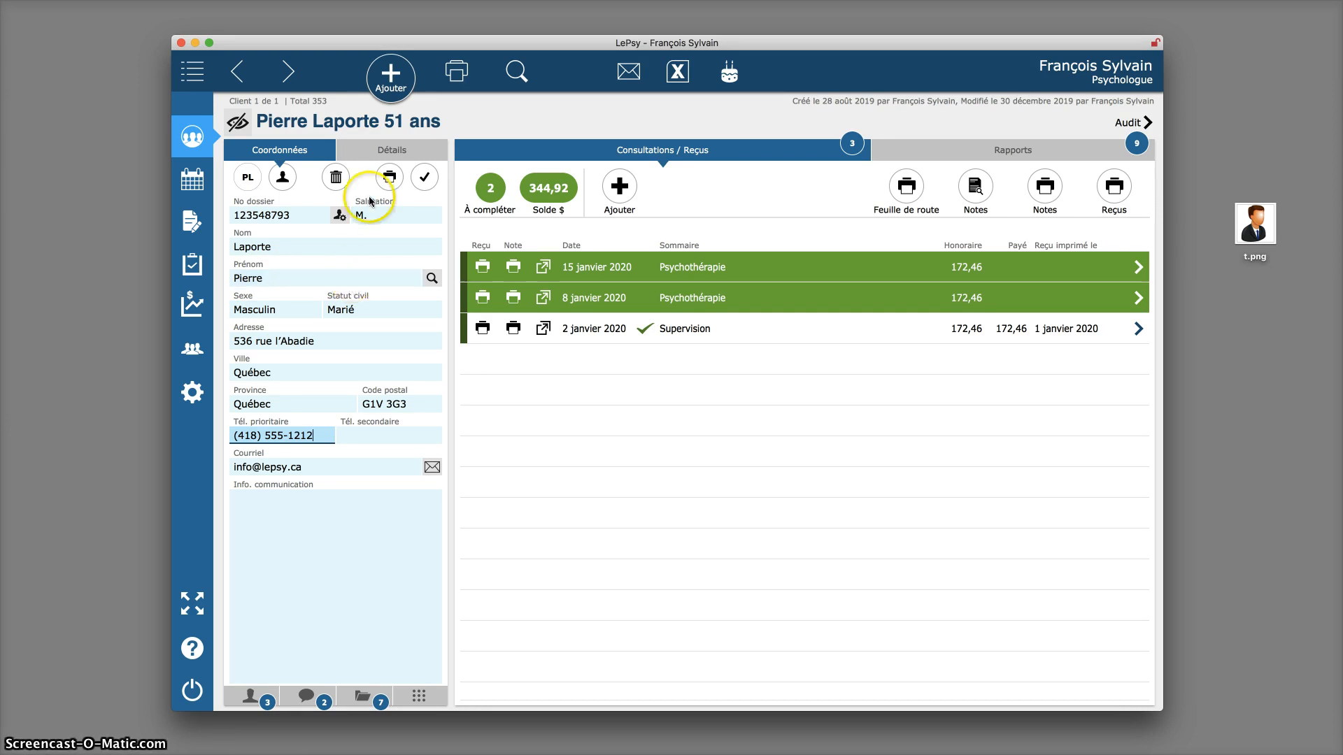
# Step: Examine the client type choices and their editable value list, and cancel the list editing
pyautogui.click(346, 217)
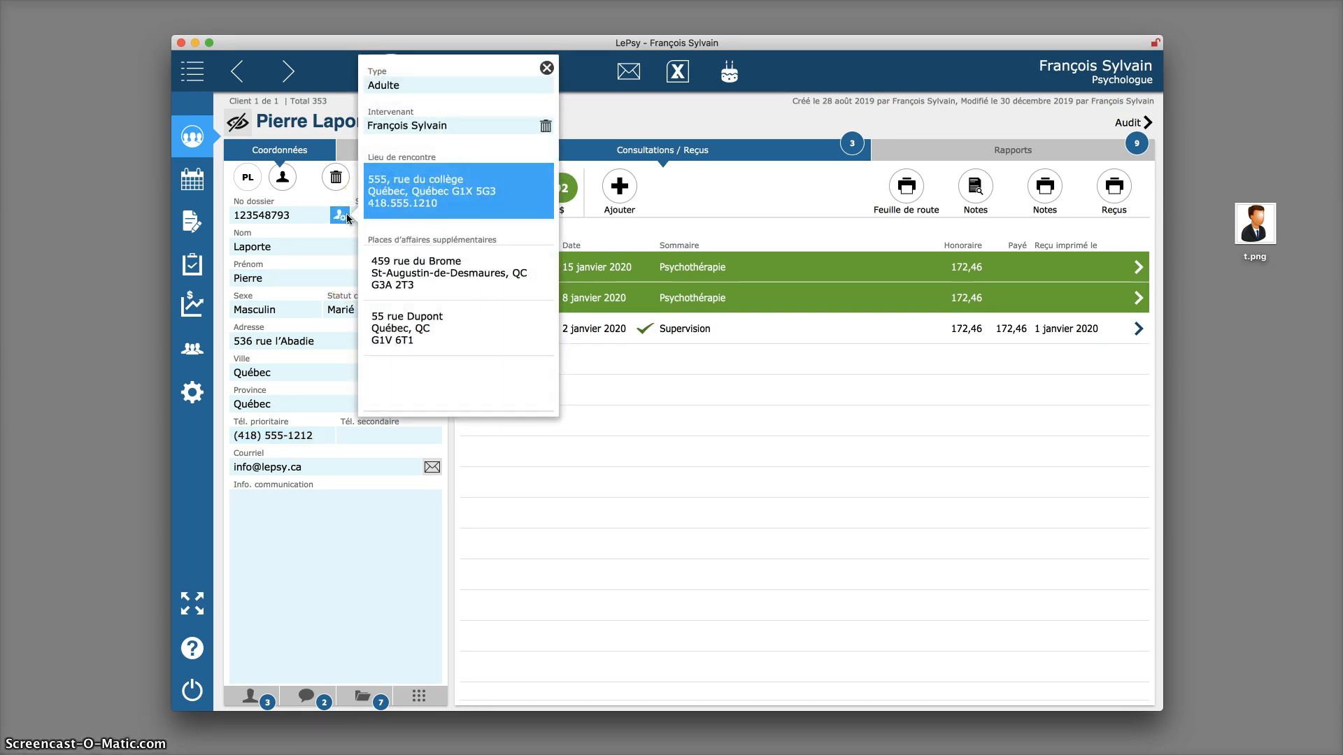
pyautogui.click(403, 92)
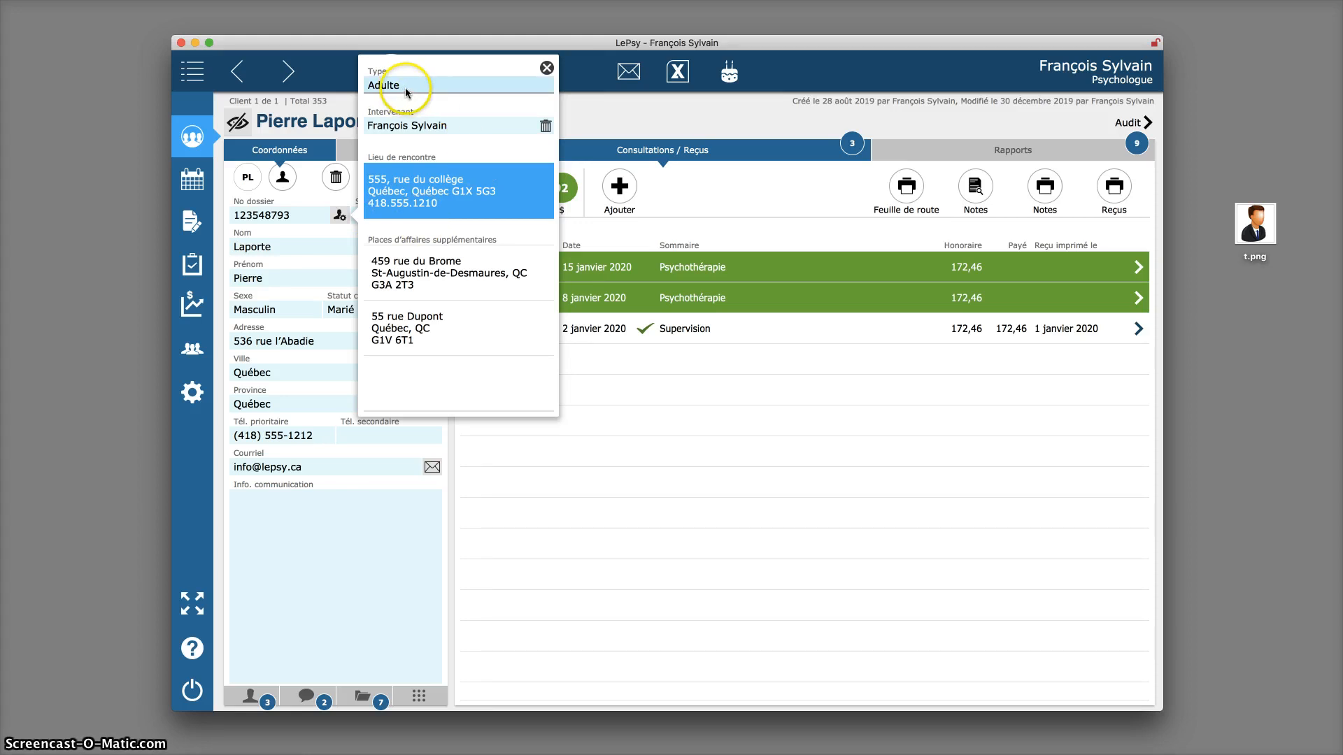
pyautogui.click(419, 86)
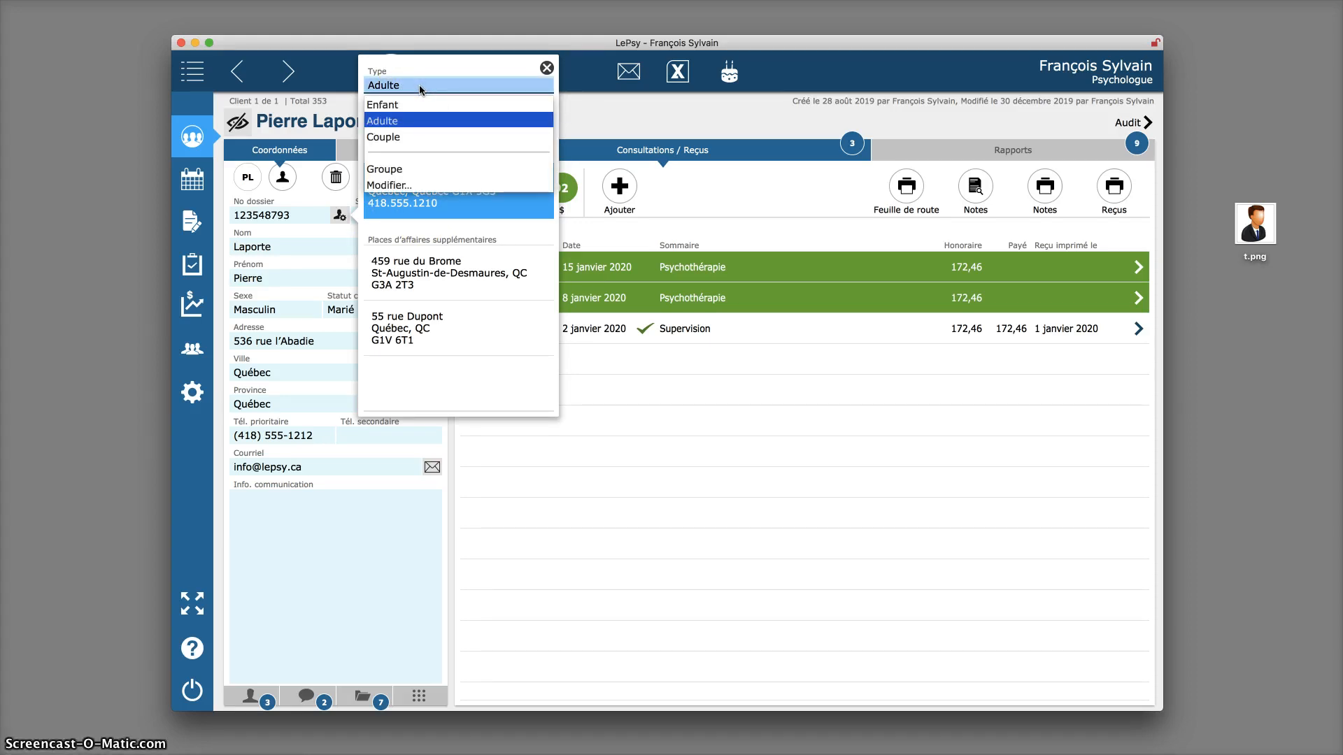
pyautogui.click(388, 106)
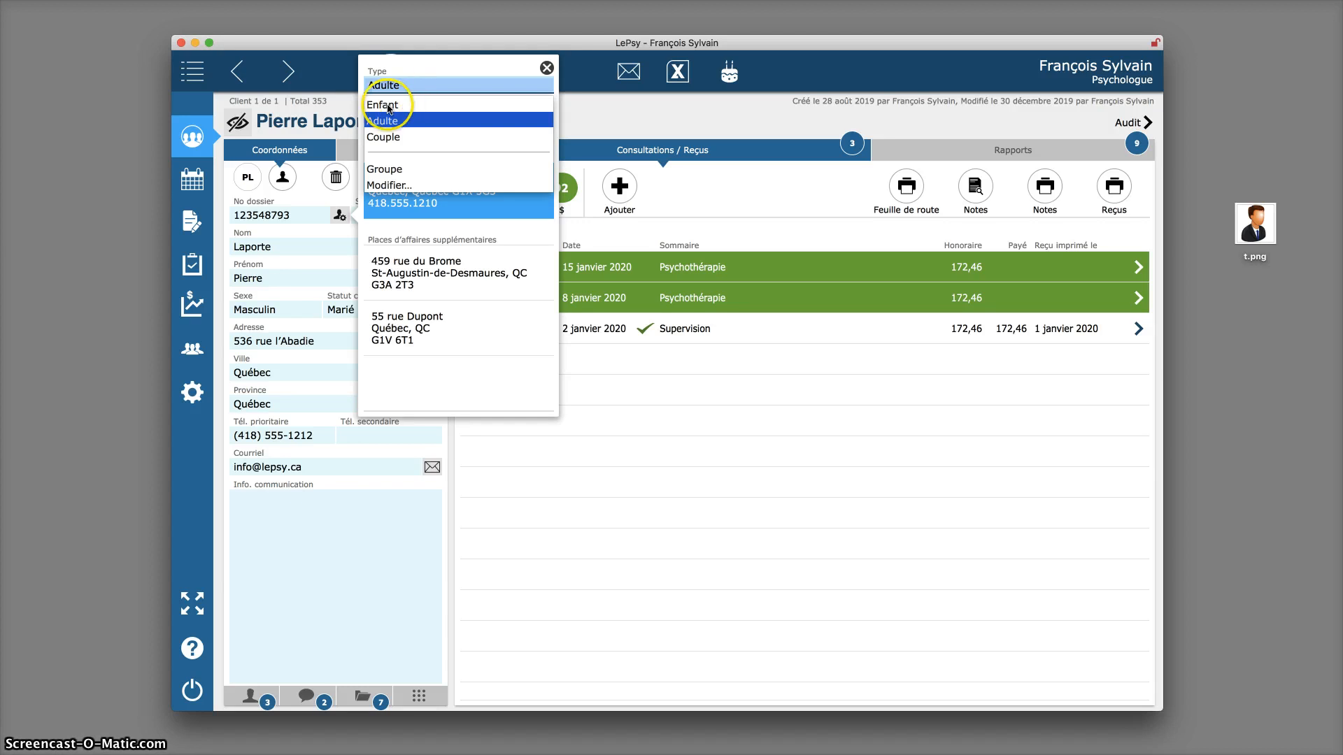
pyautogui.moveTo(389, 106); pyautogui.dragTo(404, 189)
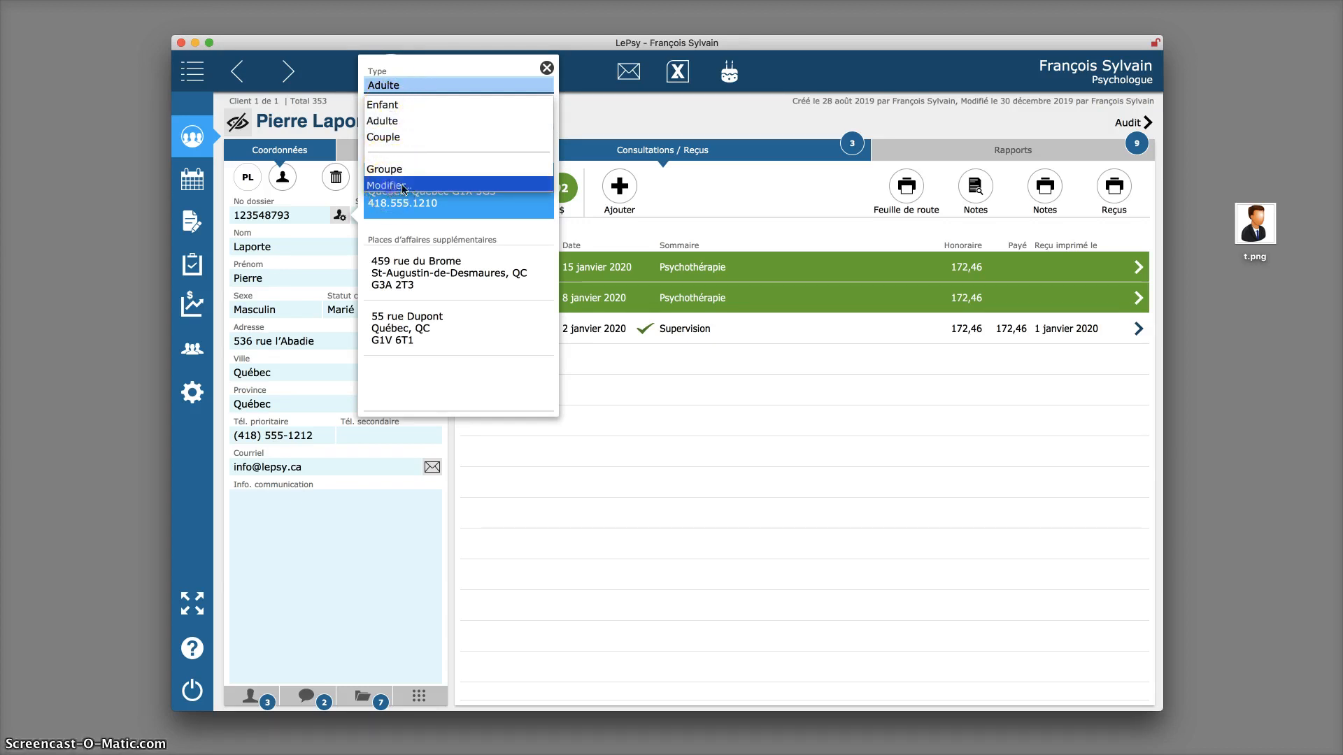
pyautogui.click(403, 187)
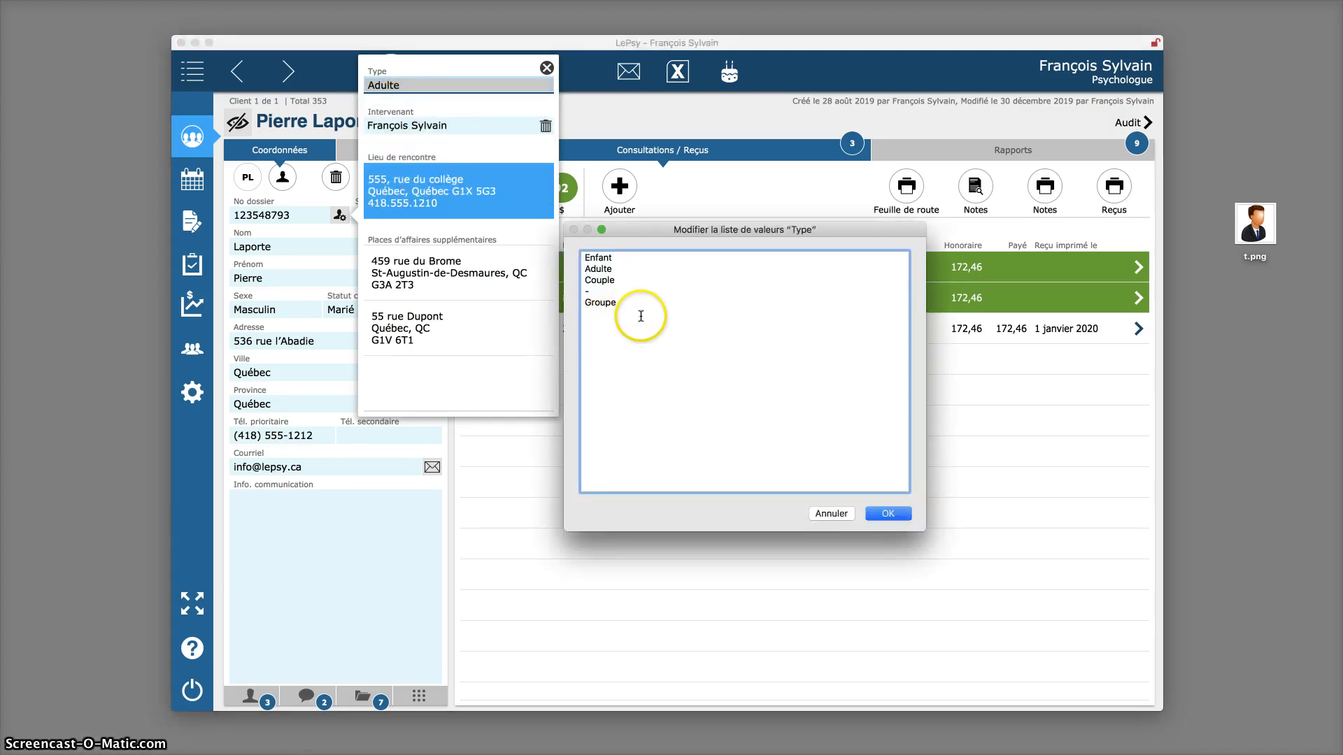
pyautogui.moveTo(641, 316); pyautogui.dragTo(585, 255)
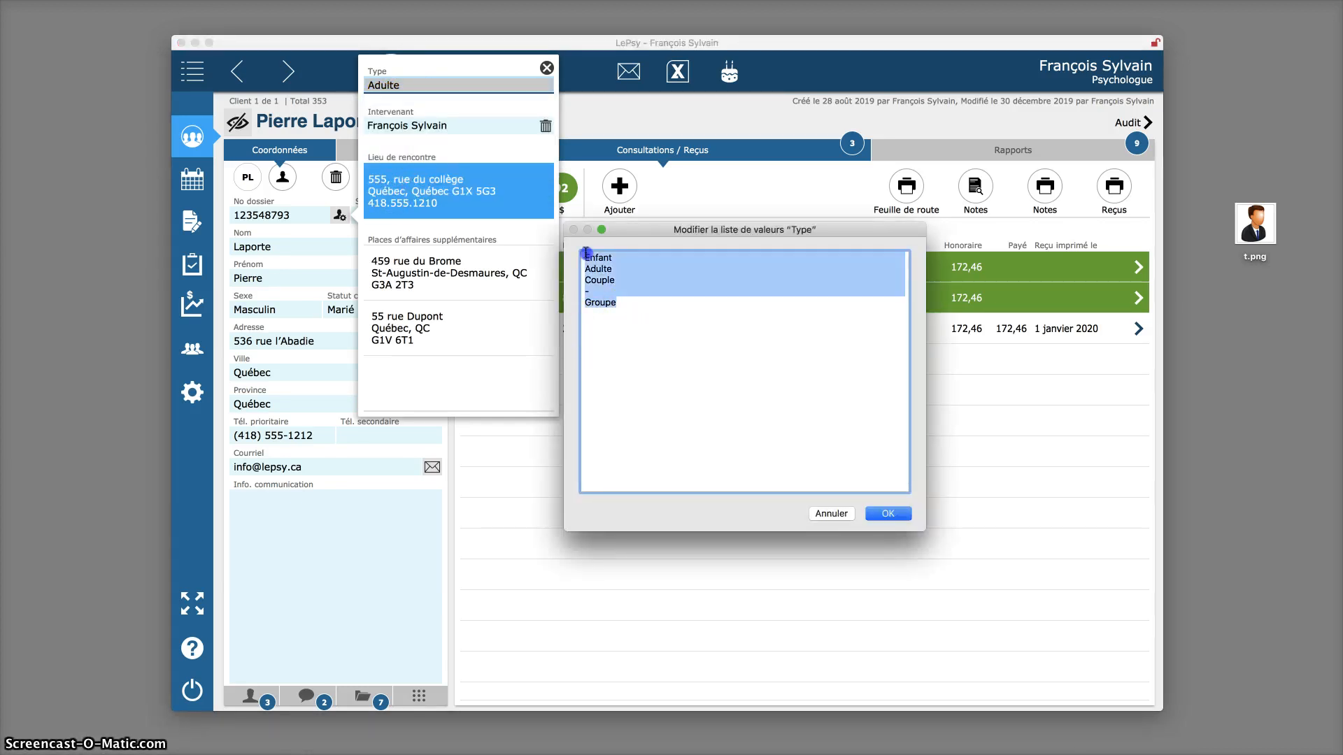
pyautogui.click(832, 514)
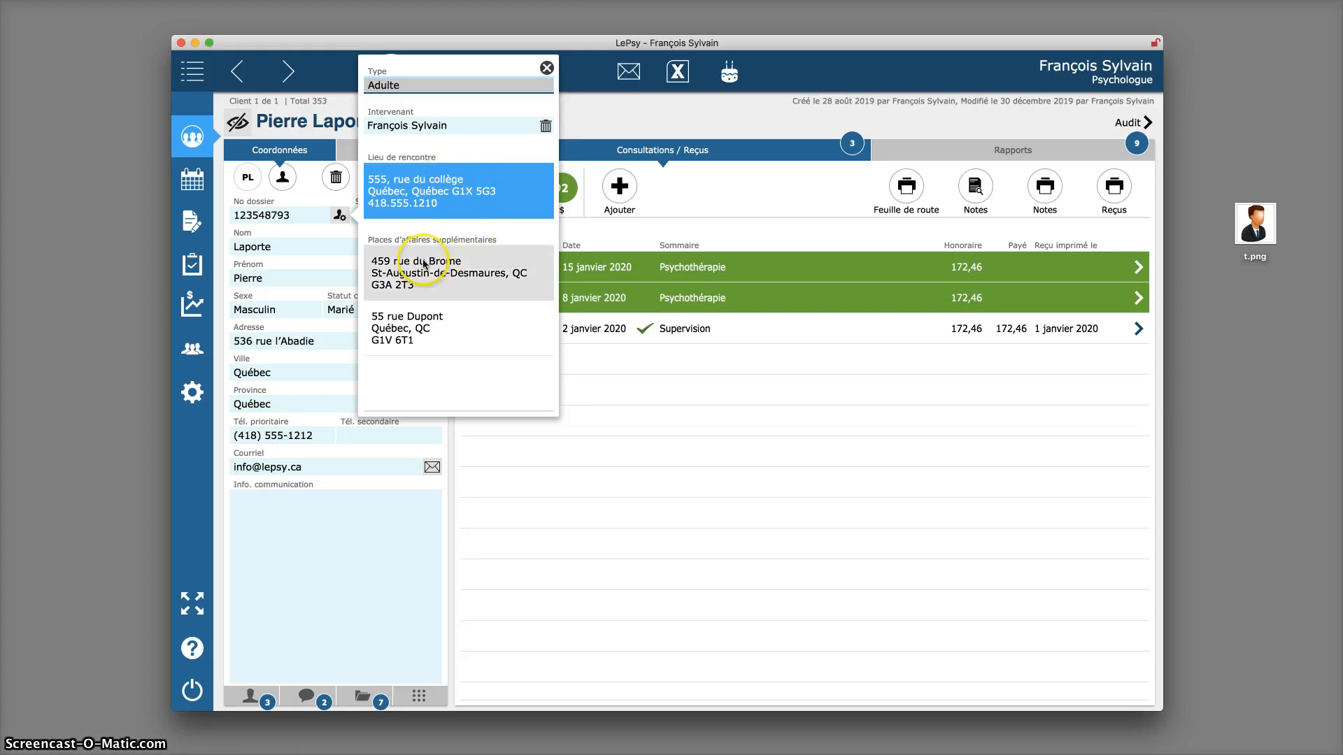
# Step: Try the first additional business location as the client's meeting place, and set the second one instead
pyautogui.click(533, 324)
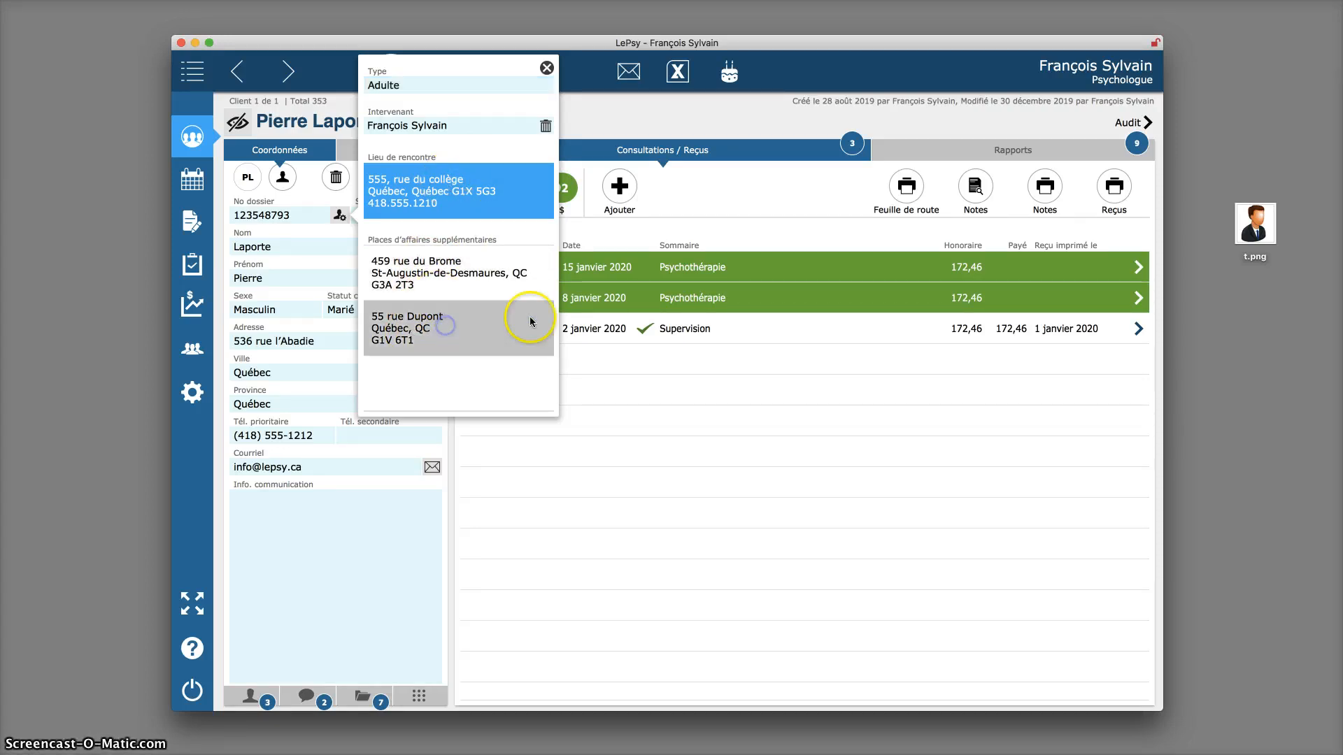
pyautogui.click(409, 269)
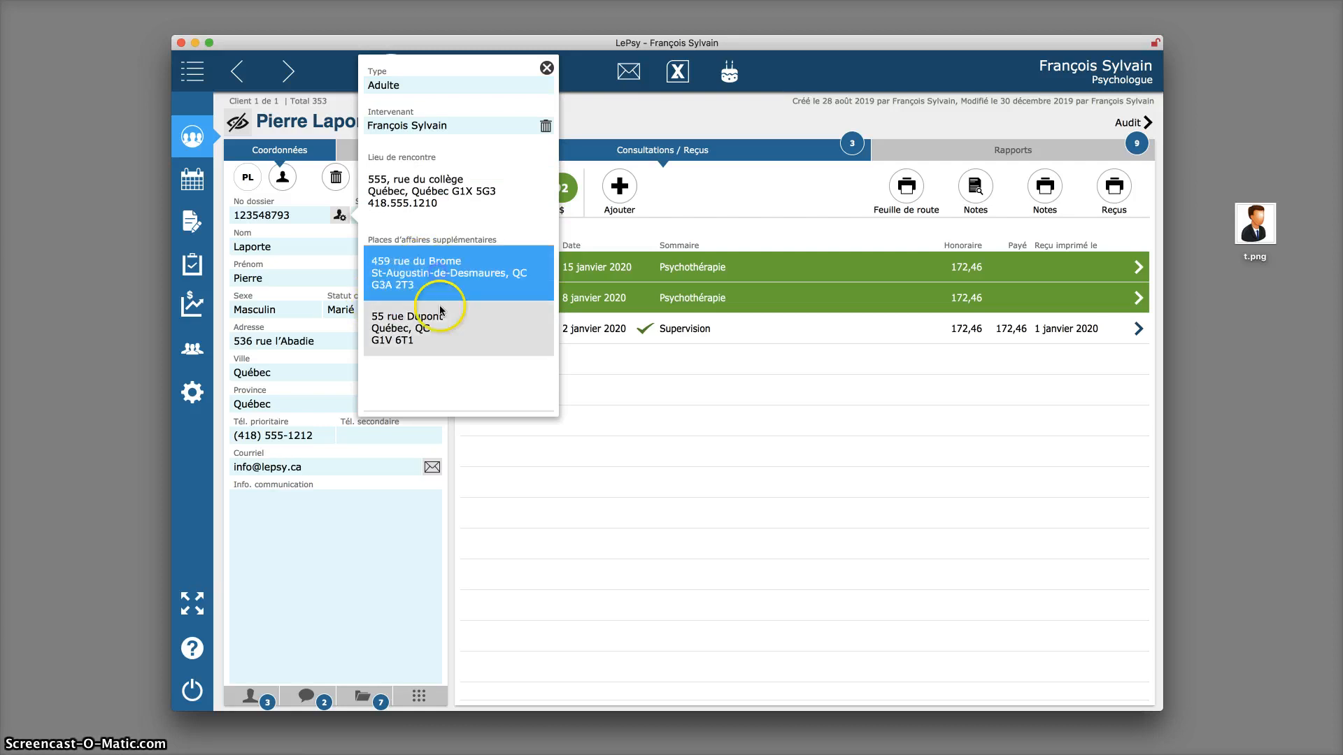
pyautogui.click(406, 318)
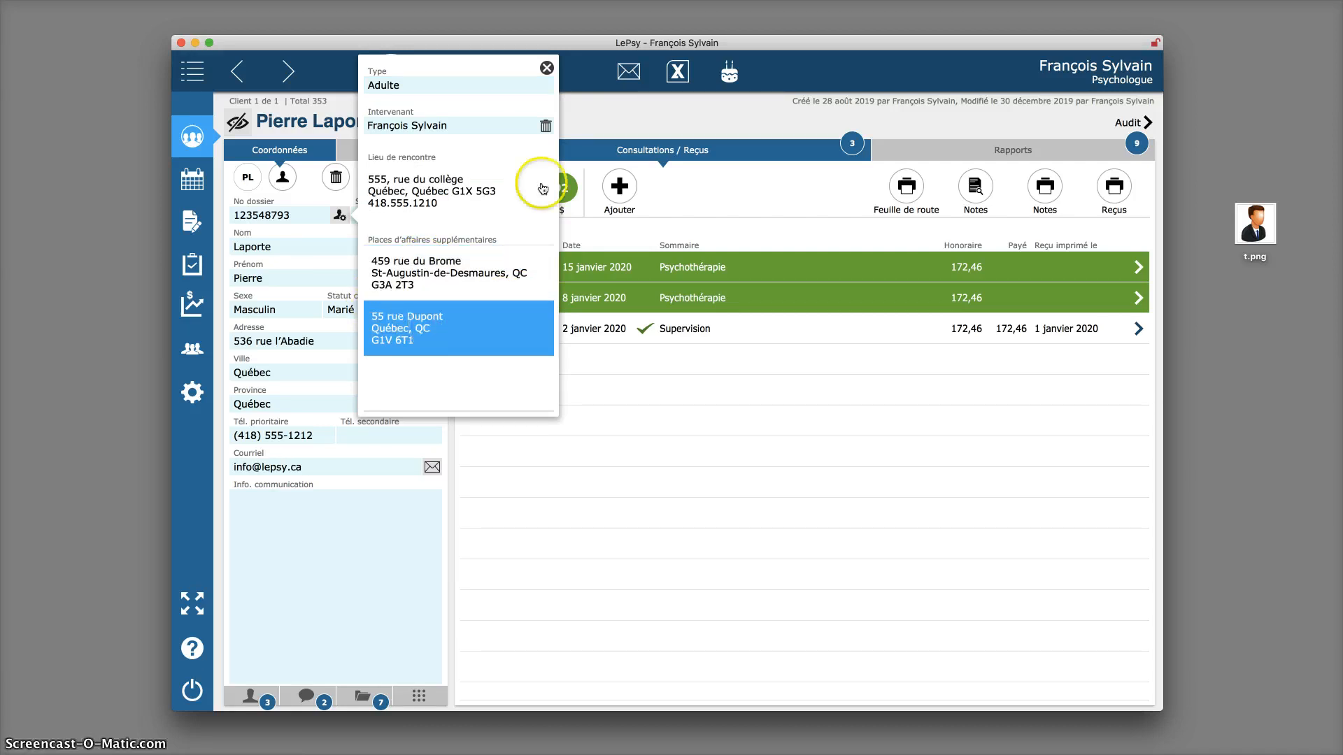
# Step: Review the practitioners available for the client's file and close the type, practitioner and meeting place settings
pyautogui.click(412, 128)
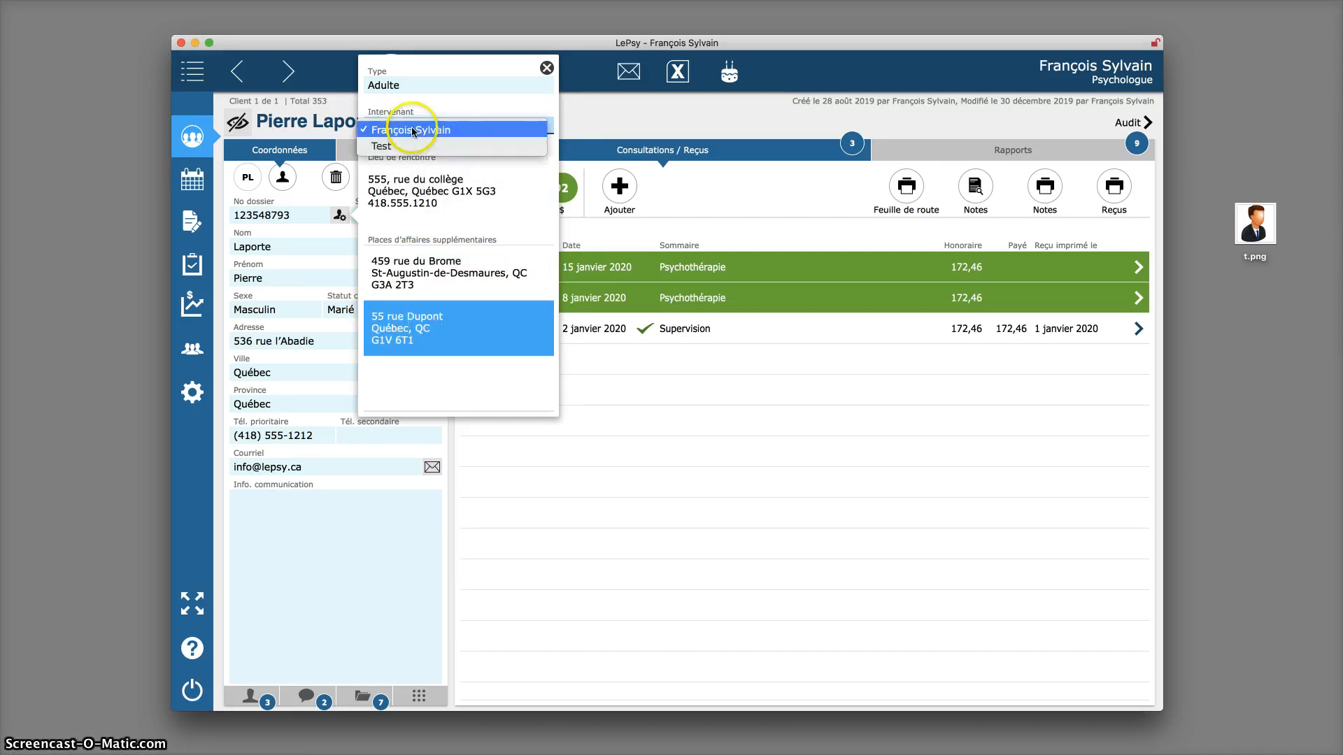
pyautogui.click(481, 129)
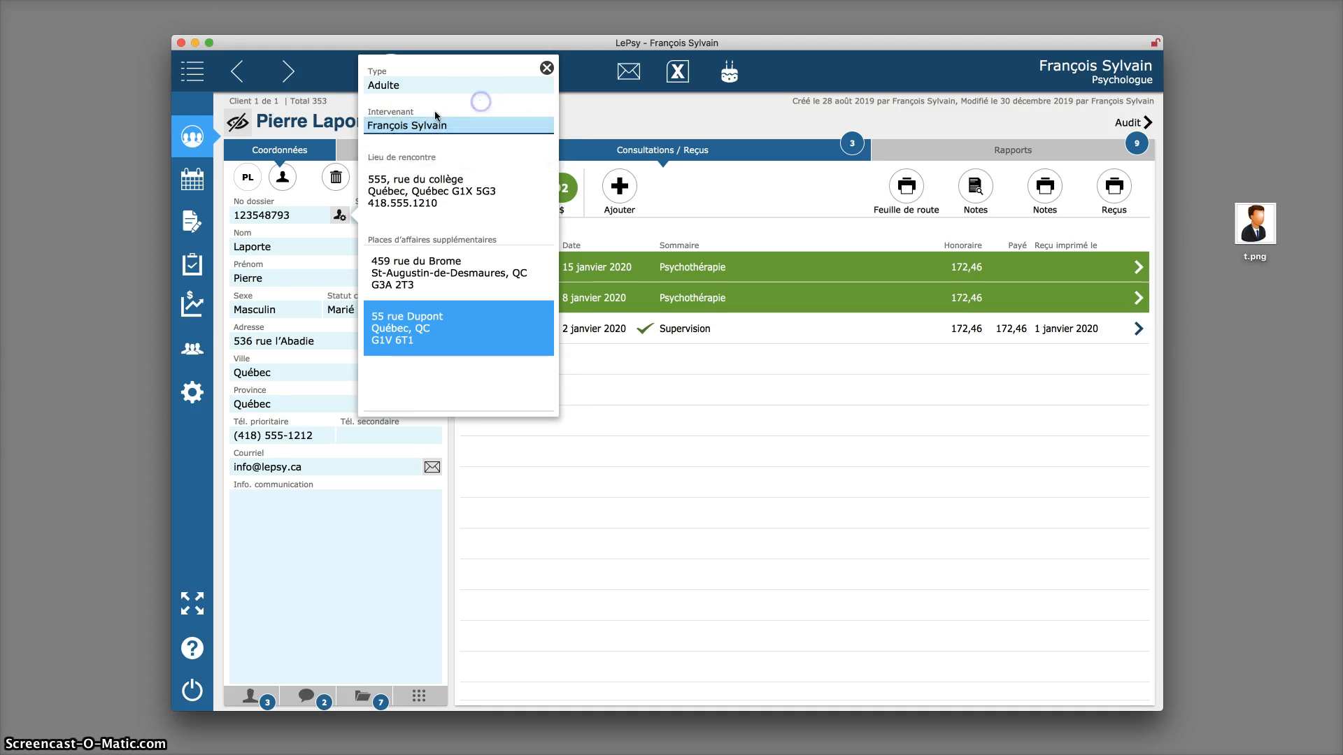
pyautogui.click(436, 113)
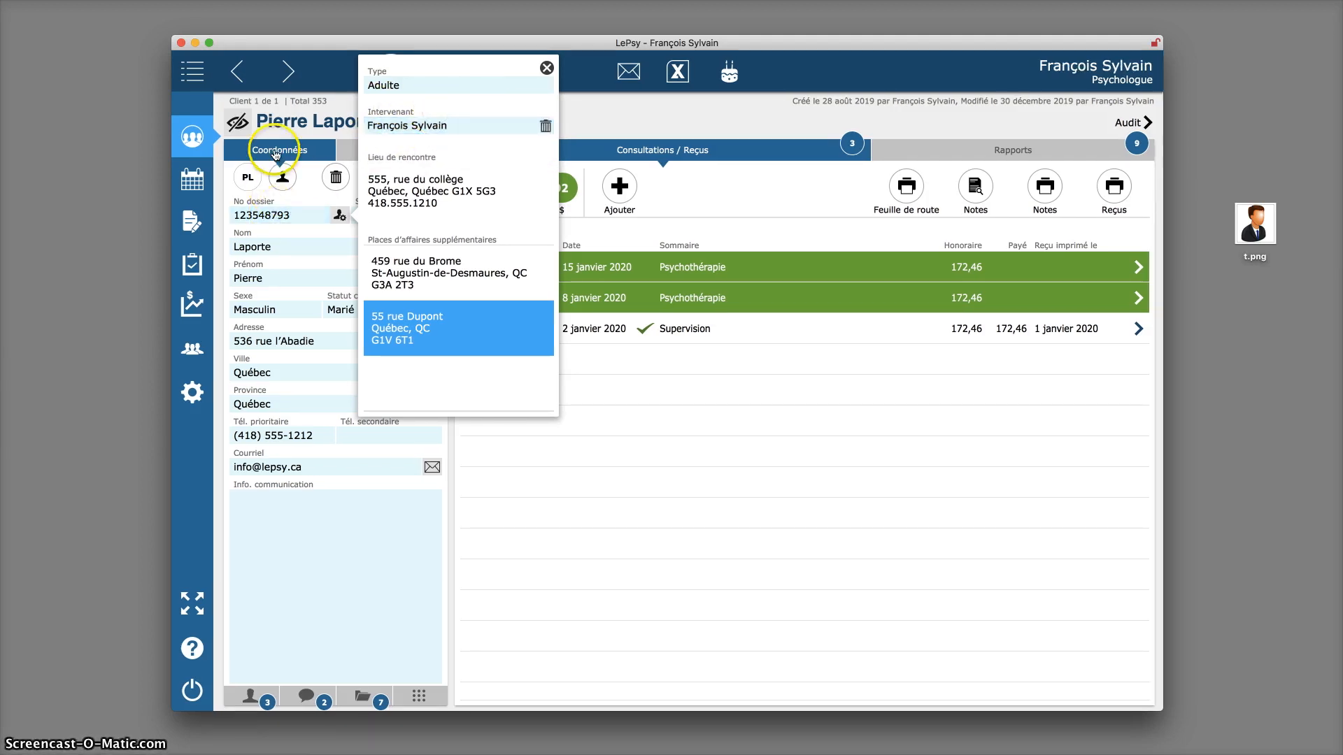
pyautogui.click(546, 69)
# Step: Display the client's details to review the file opening date, rate, session duration and remaining fields
pyautogui.click(389, 213)
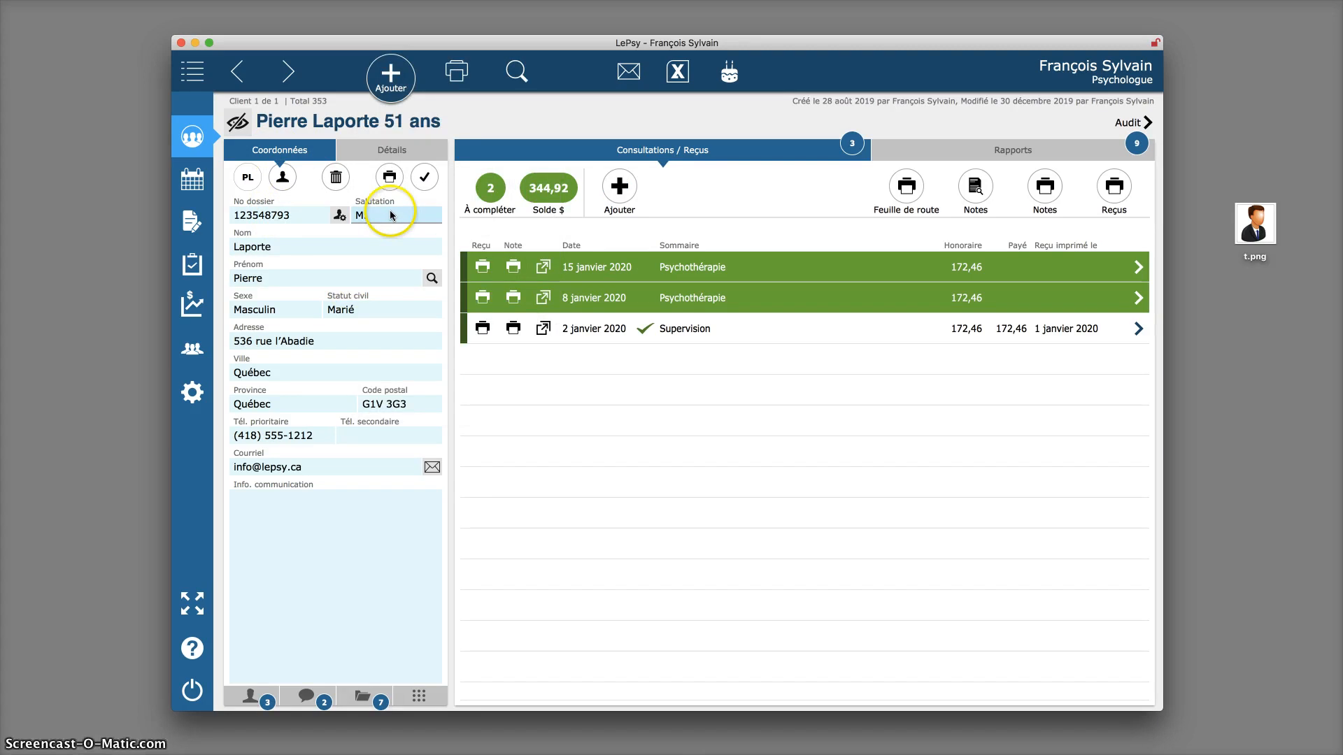
pyautogui.click(378, 150)
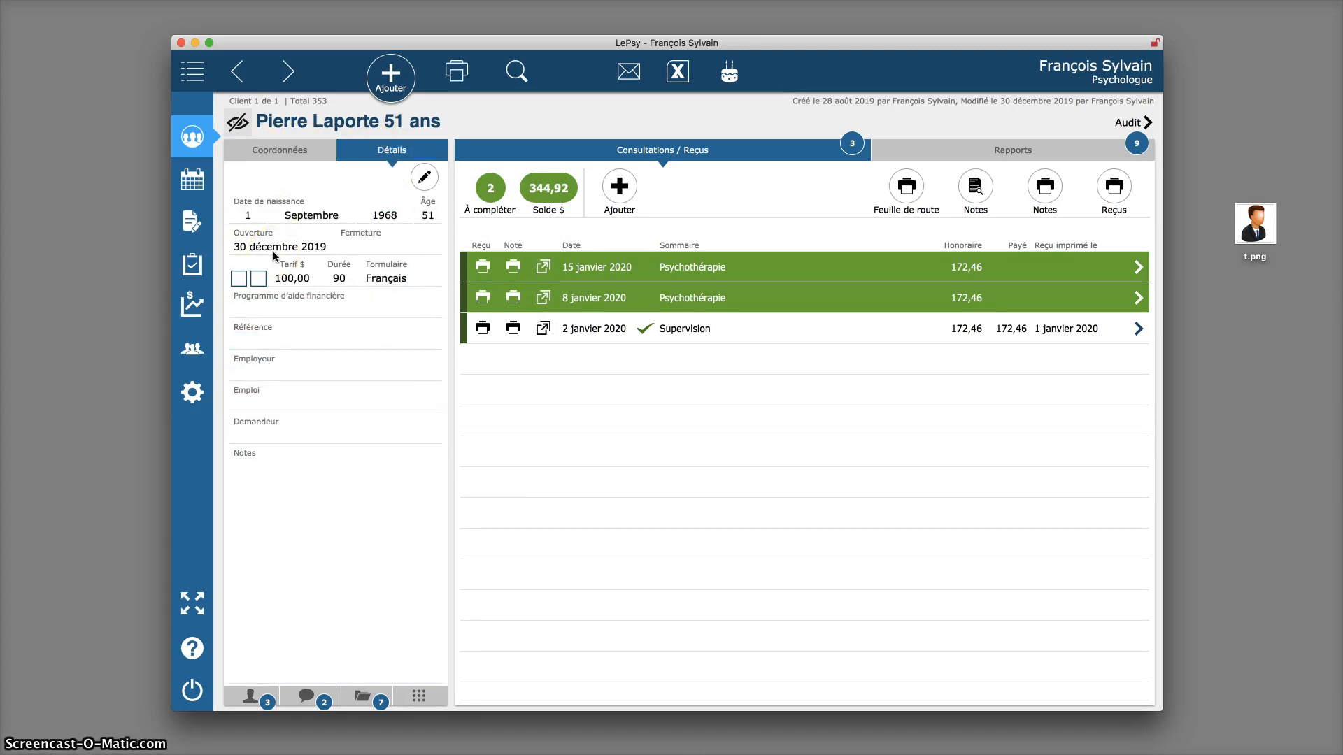
pyautogui.moveTo(274, 256); pyautogui.dragTo(335, 466)
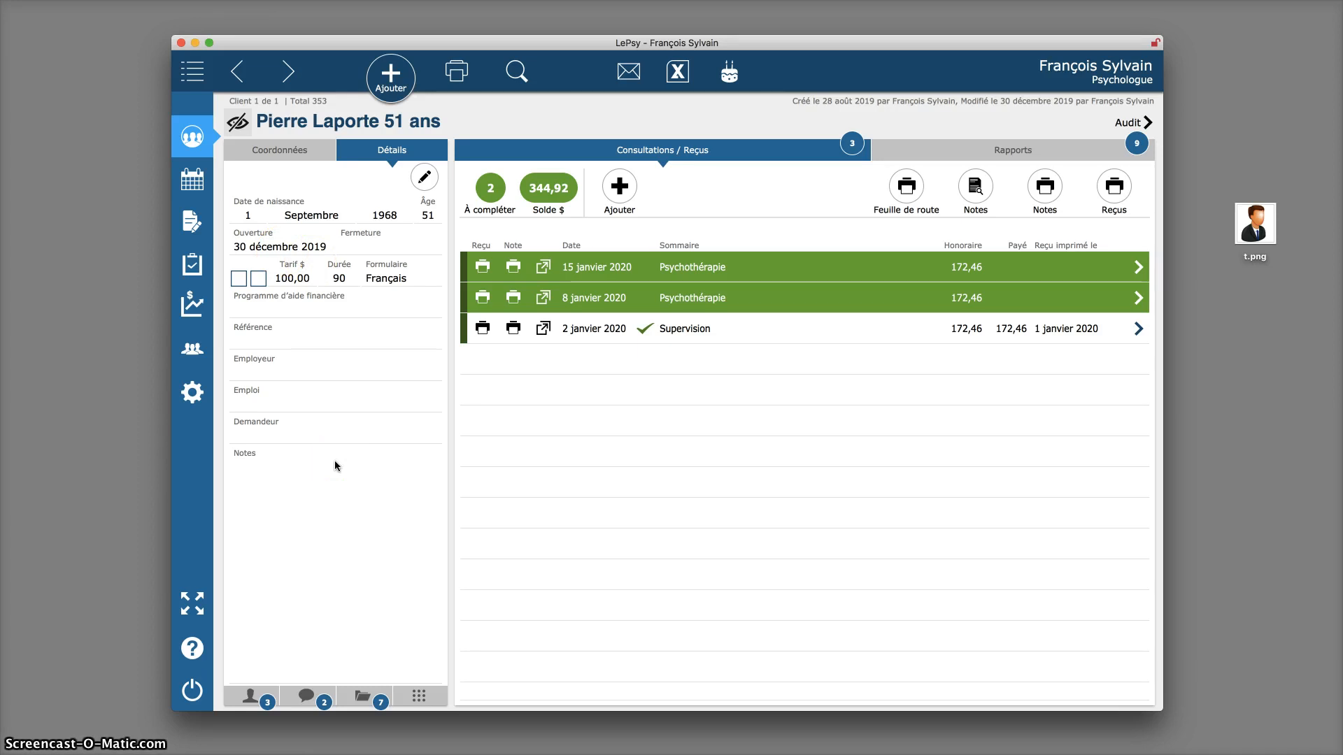